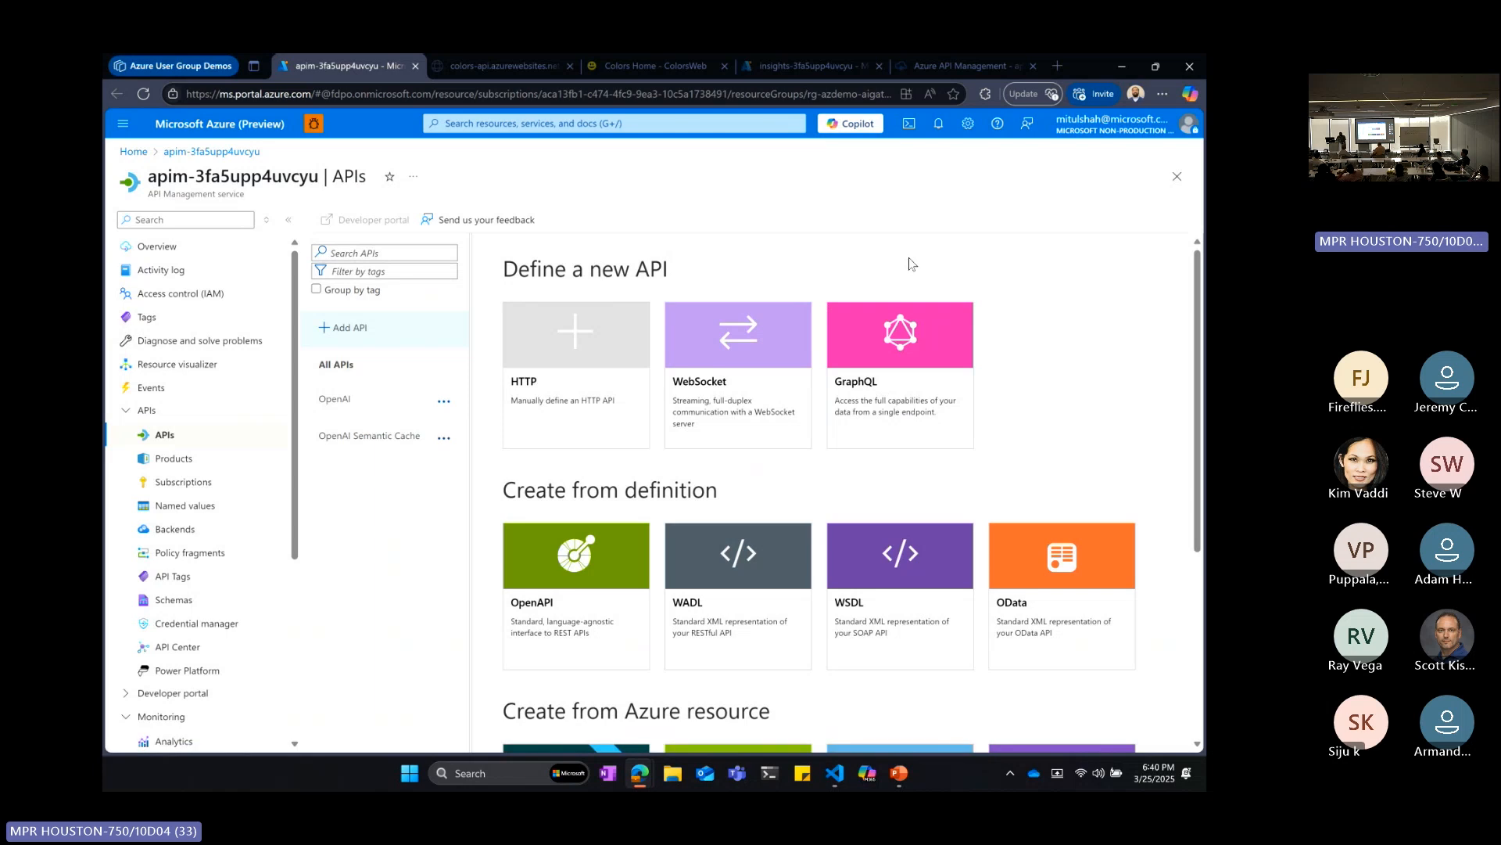
- Review the API Management service's overview and the available options for defining an API, creating one from a definition or from an Azure resource
{"action": "left_click", "coordinate": [138, 253]}
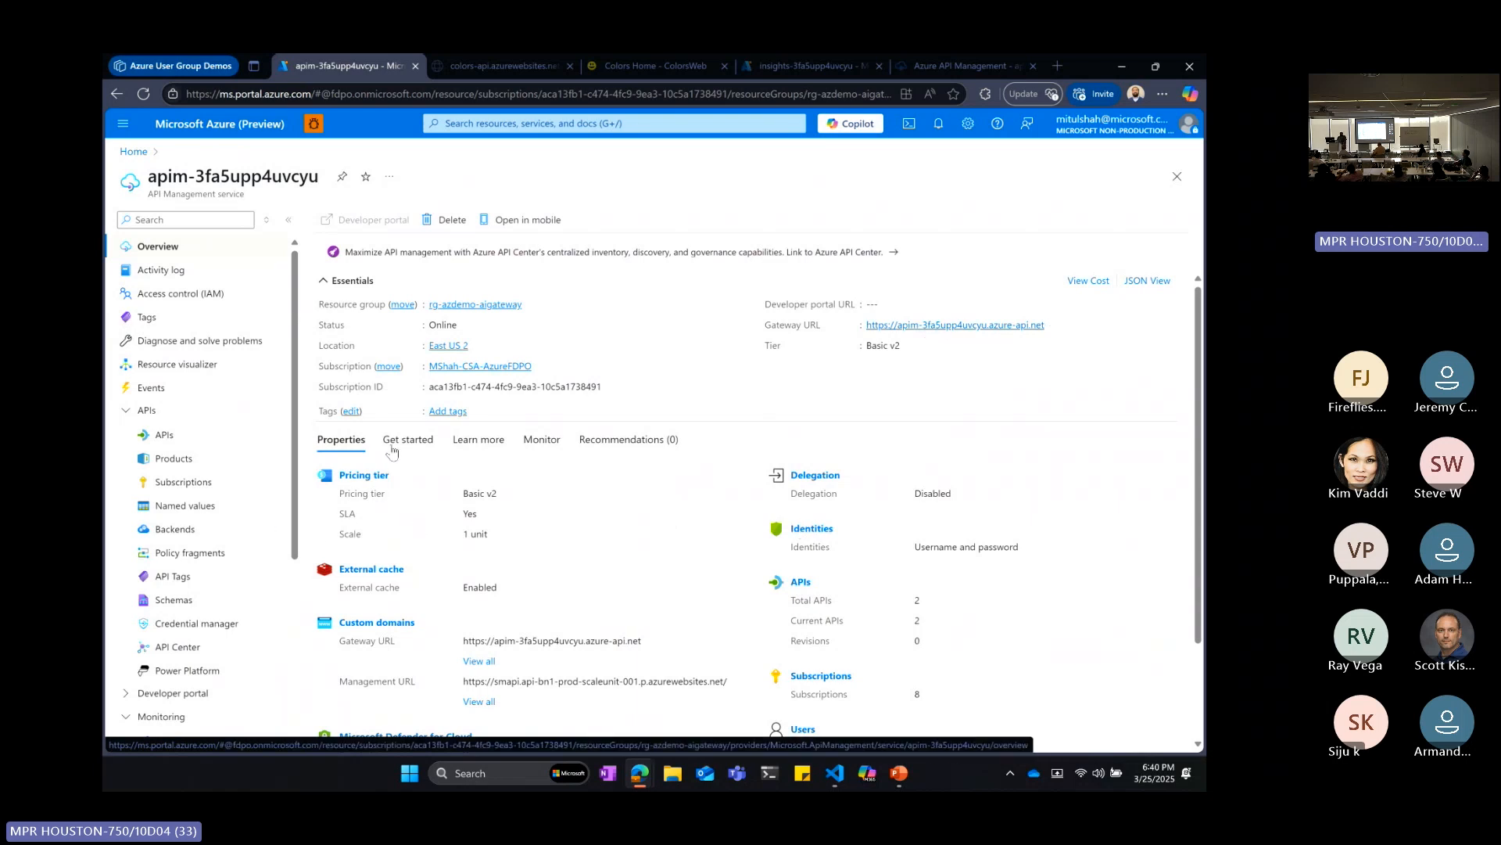
{"action": "left_click", "coordinate": [164, 434]}
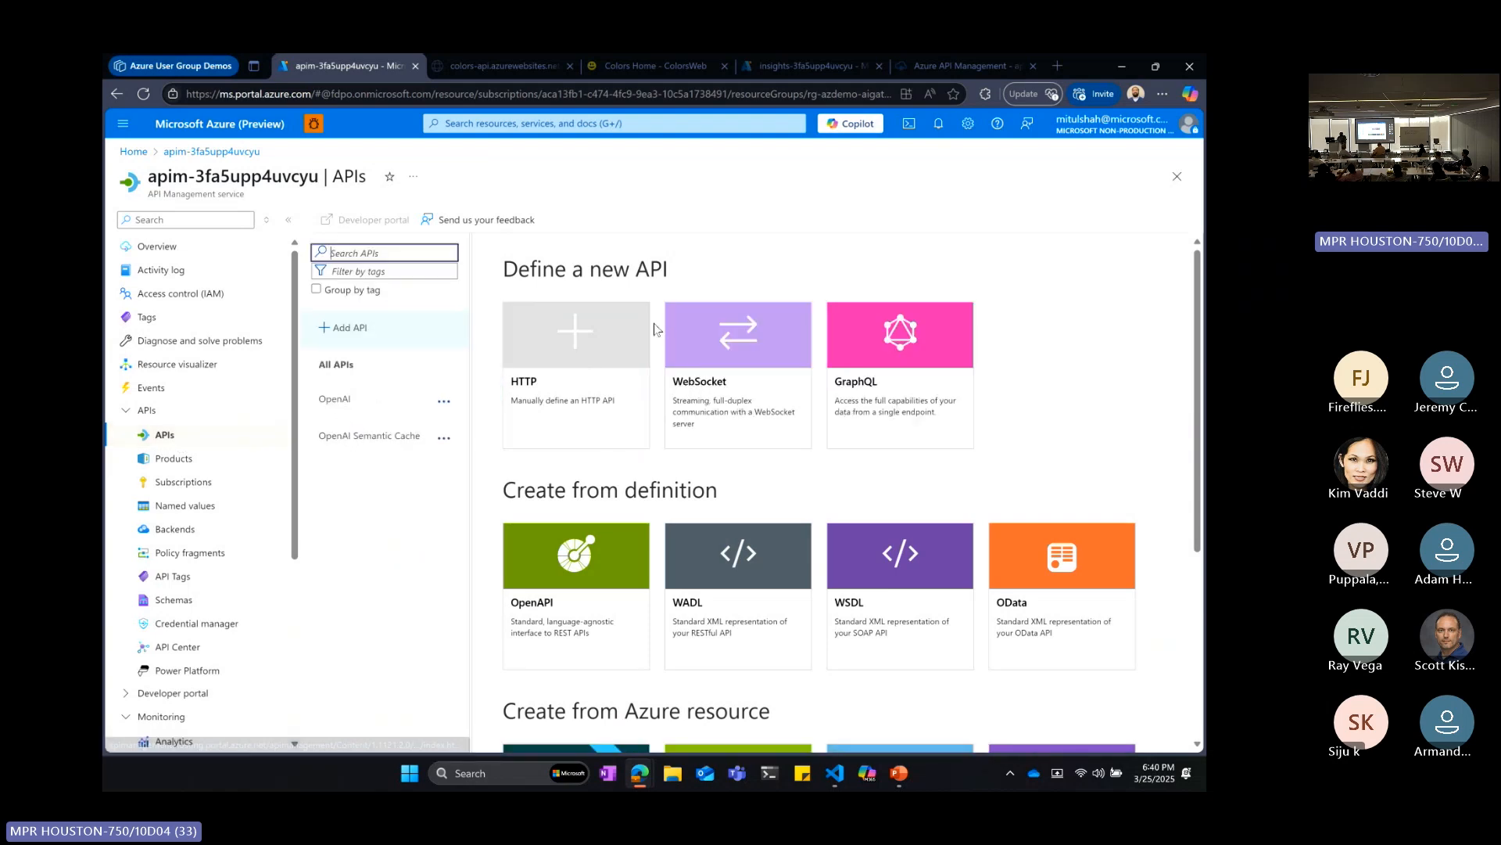
{"action": "scroll", "coordinate": [571, 313], "scroll_direction": "down", "scroll_amount": 2}
{"action": "scroll", "coordinate": [571, 310], "scroll_direction": "down", "scroll_amount": 2}
{"action": "scroll", "coordinate": [571, 313], "scroll_direction": "up", "scroll_amount": 4}
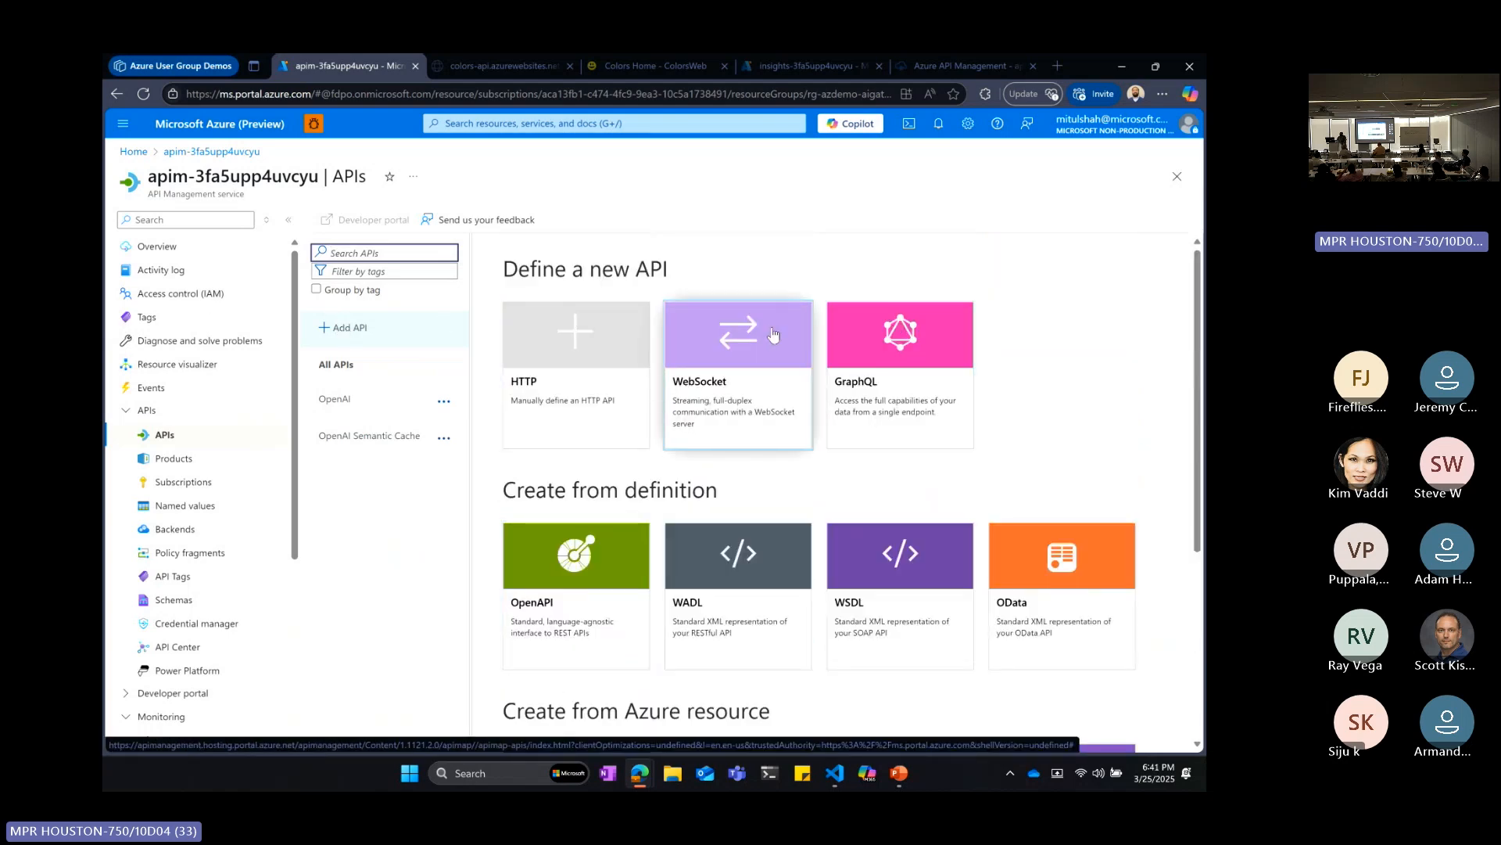
{"action": "scroll", "coordinate": [771, 338], "scroll_direction": "down", "scroll_amount": 2}
{"action": "scroll", "coordinate": [772, 338], "scroll_direction": "down", "scroll_amount": 1}
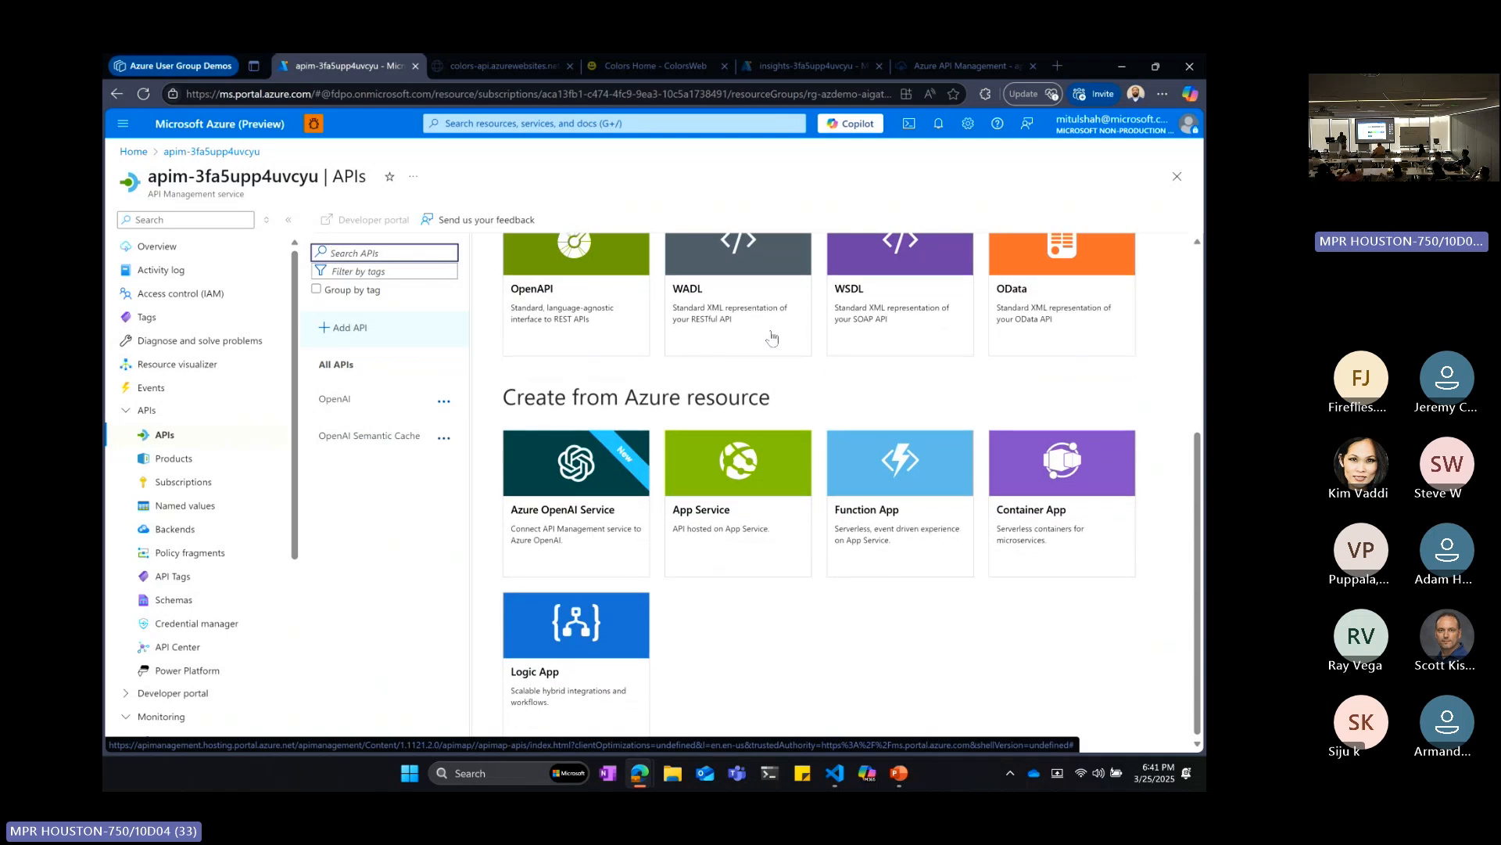
{"action": "scroll", "coordinate": [772, 336], "scroll_direction": "up", "scroll_amount": 2}
{"action": "scroll", "coordinate": [772, 338], "scroll_direction": "up", "scroll_amount": 1}
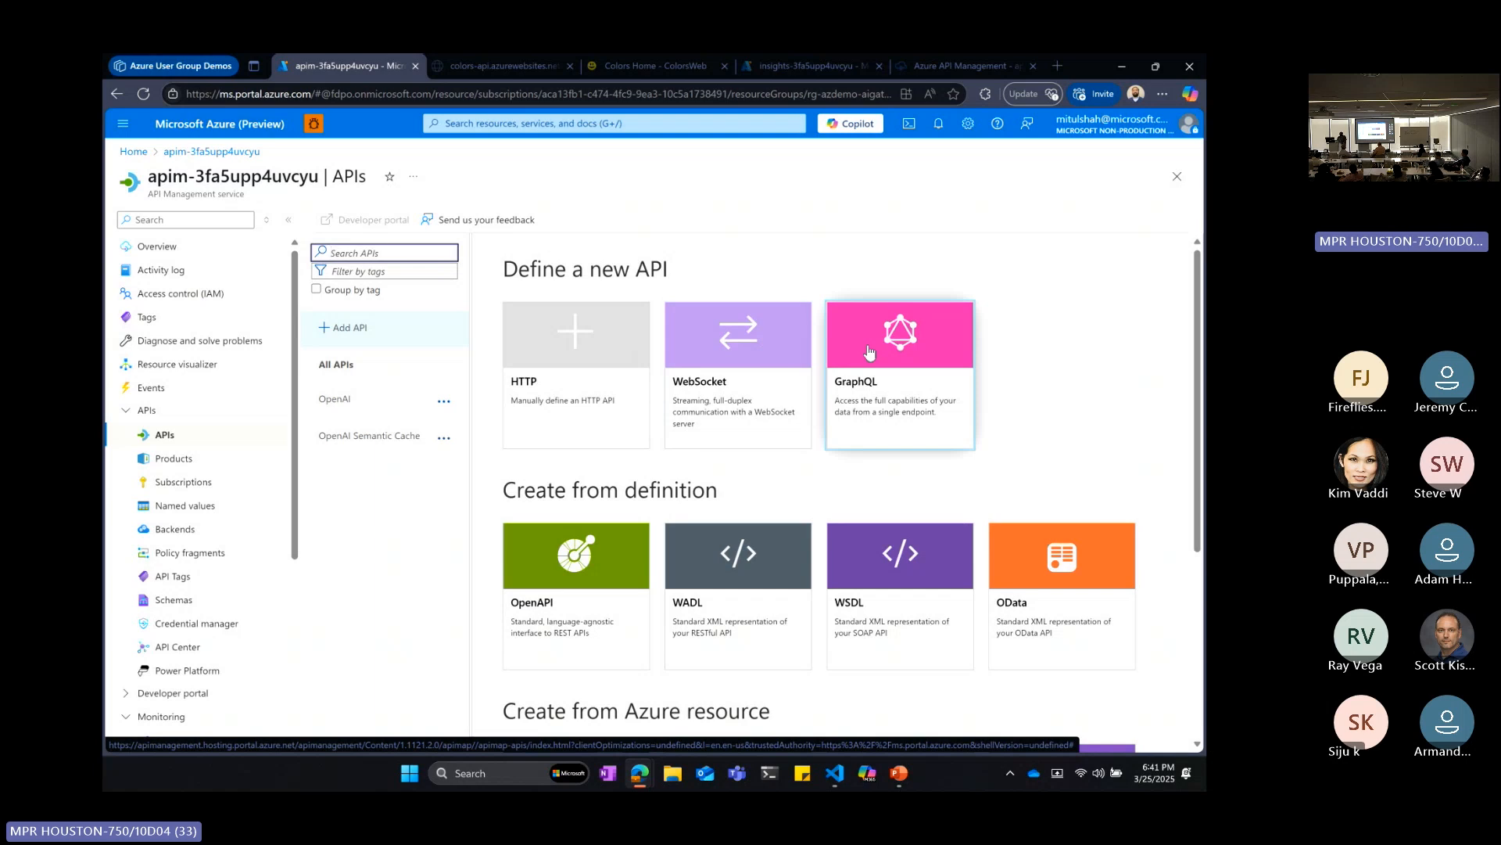
{"action": "scroll", "coordinate": [870, 352], "scroll_direction": "down", "scroll_amount": 2}
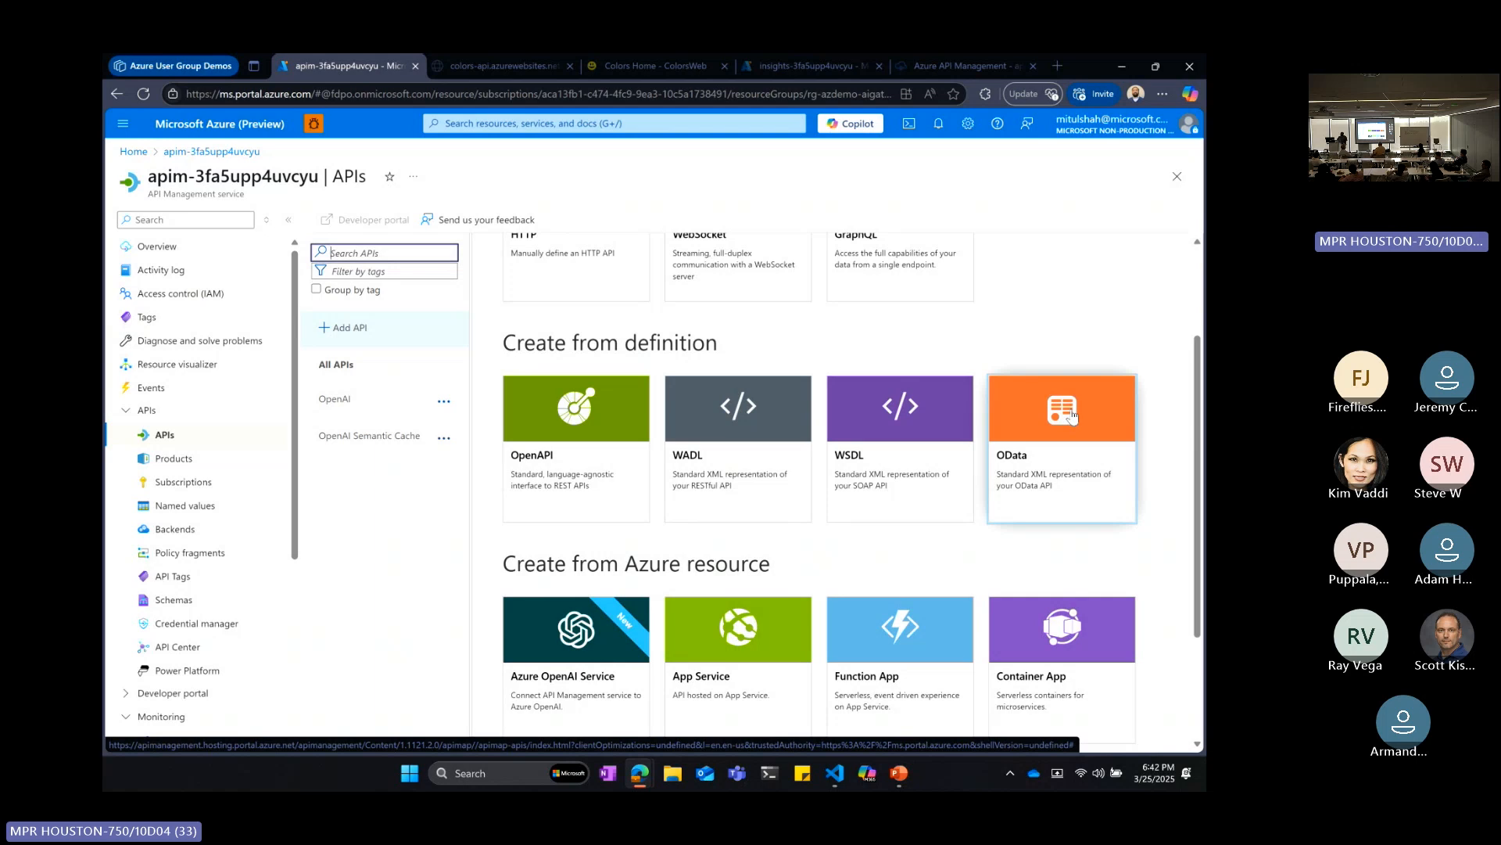
{"action": "scroll", "coordinate": [1072, 414], "scroll_direction": "down", "scroll_amount": 2}
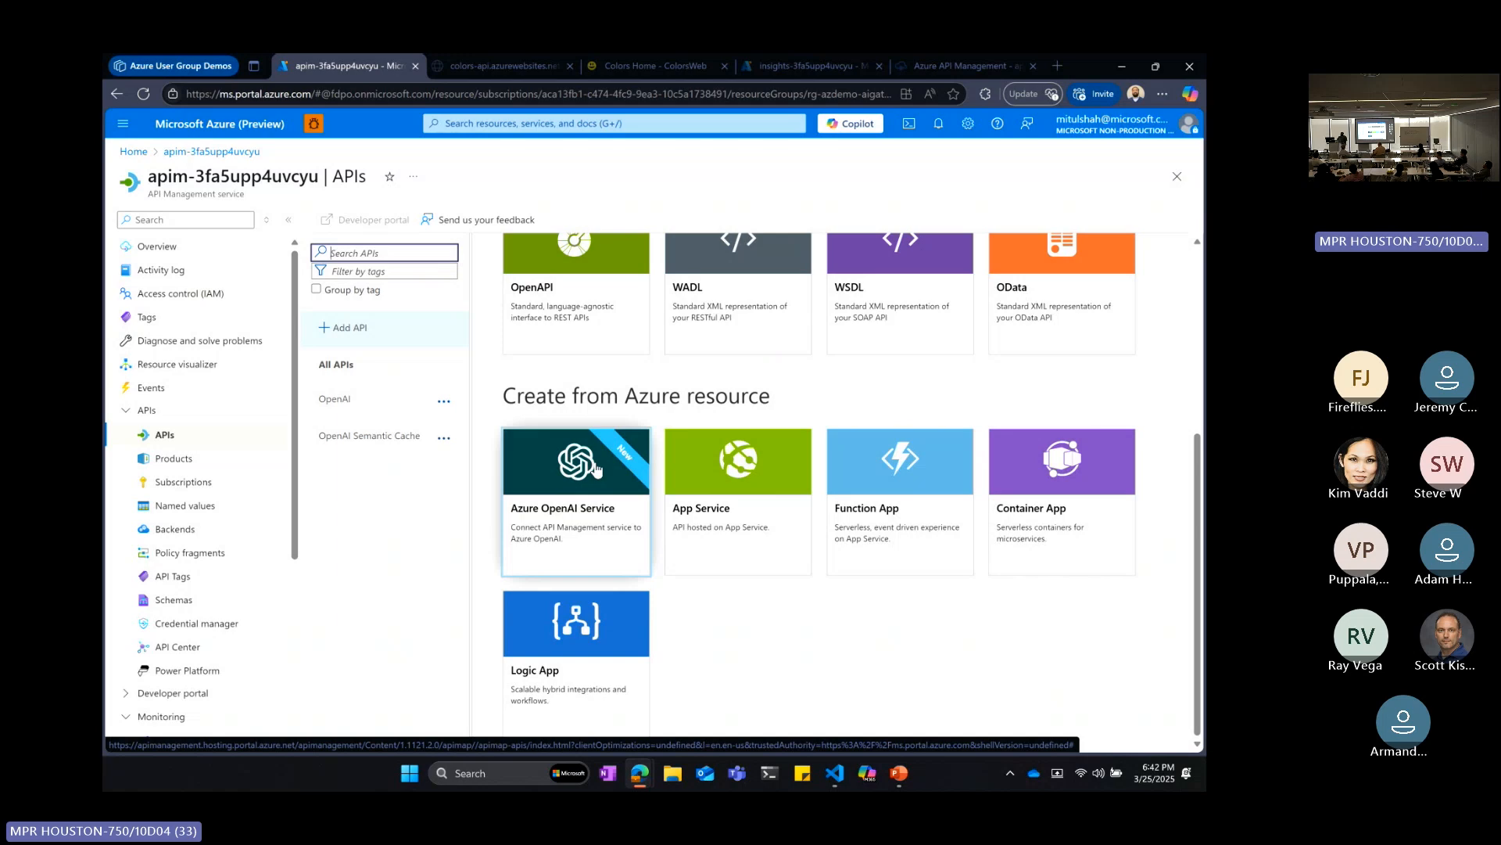
{"action": "scroll", "coordinate": [596, 469], "scroll_direction": "up", "scroll_amount": 4}
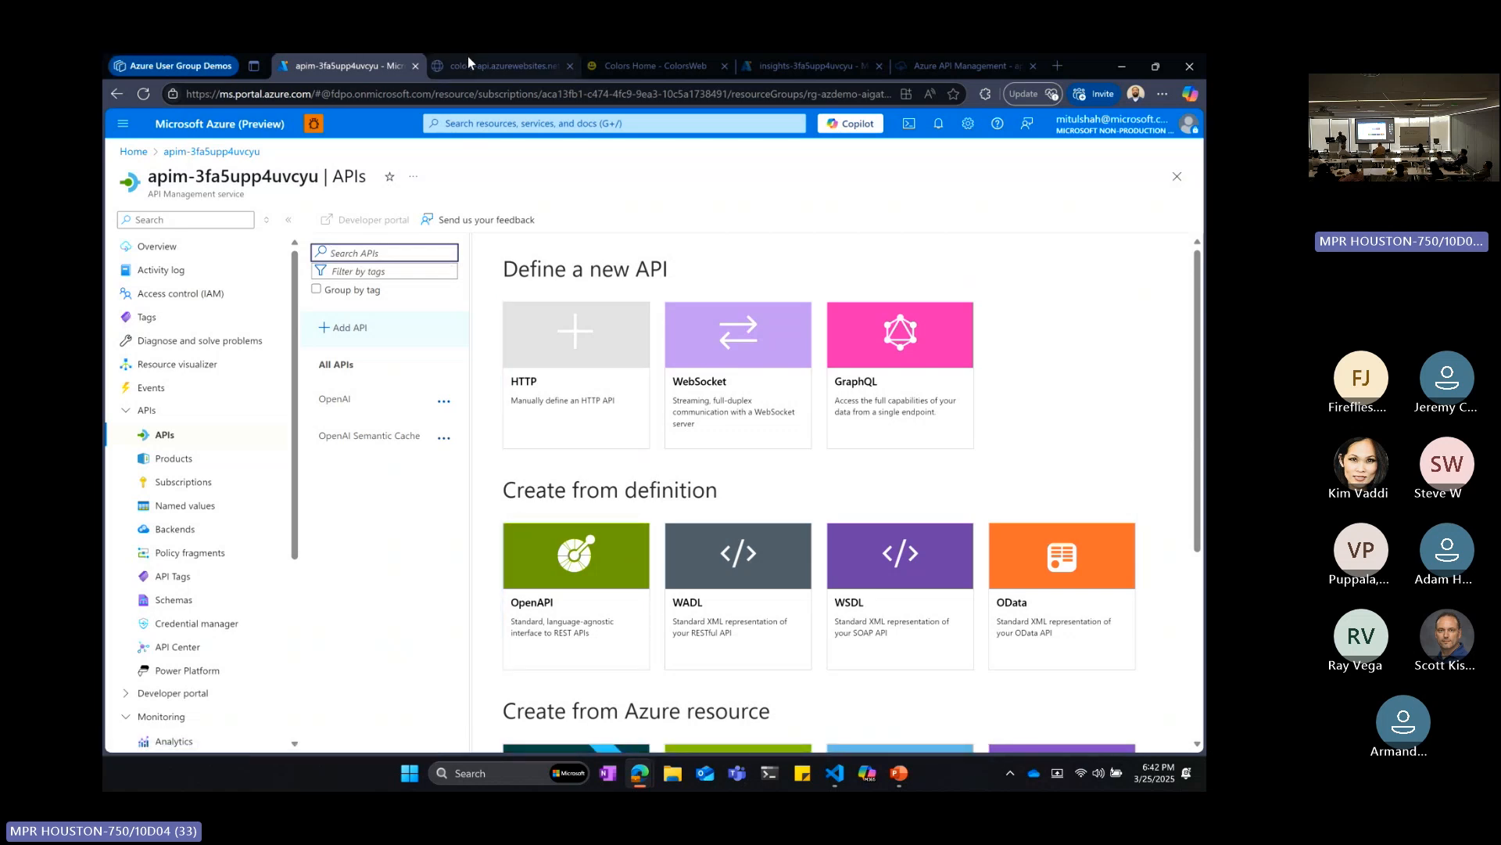
- Copy the URL of the colors-api swagger.json page and look through its OpenAPI definition
{"action": "left_click", "coordinate": [535, 68]}
{"action": "left_click", "coordinate": [530, 93]}
{"action": "key", "text": "ctrl+c"}
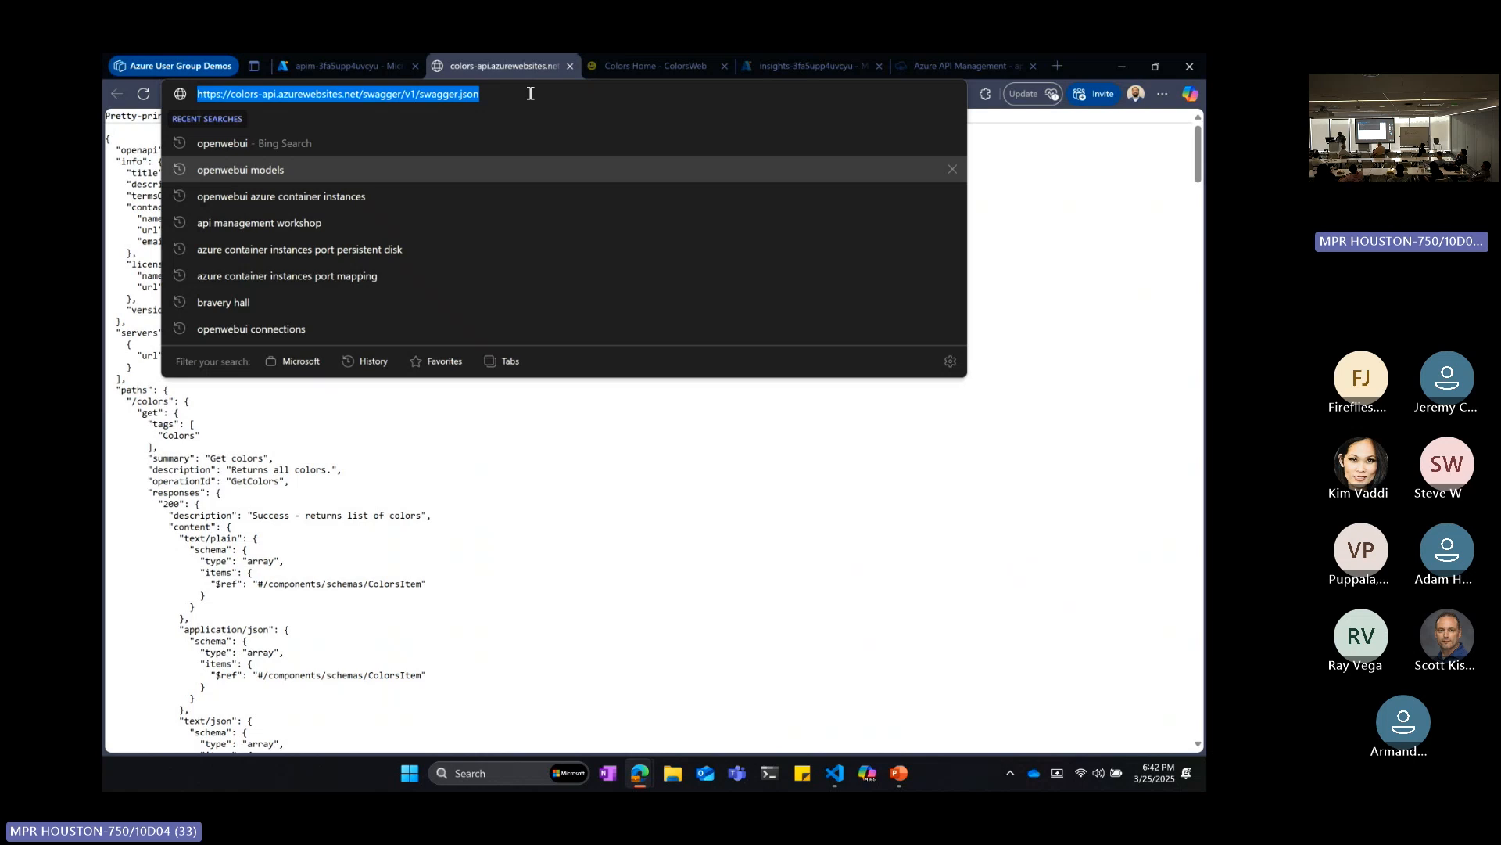
{"action": "left_click", "coordinate": [444, 630]}
{"action": "scroll", "coordinate": [443, 628], "scroll_direction": "down", "scroll_amount": 3}
{"action": "scroll", "coordinate": [444, 630], "scroll_direction": "down", "scroll_amount": 4}
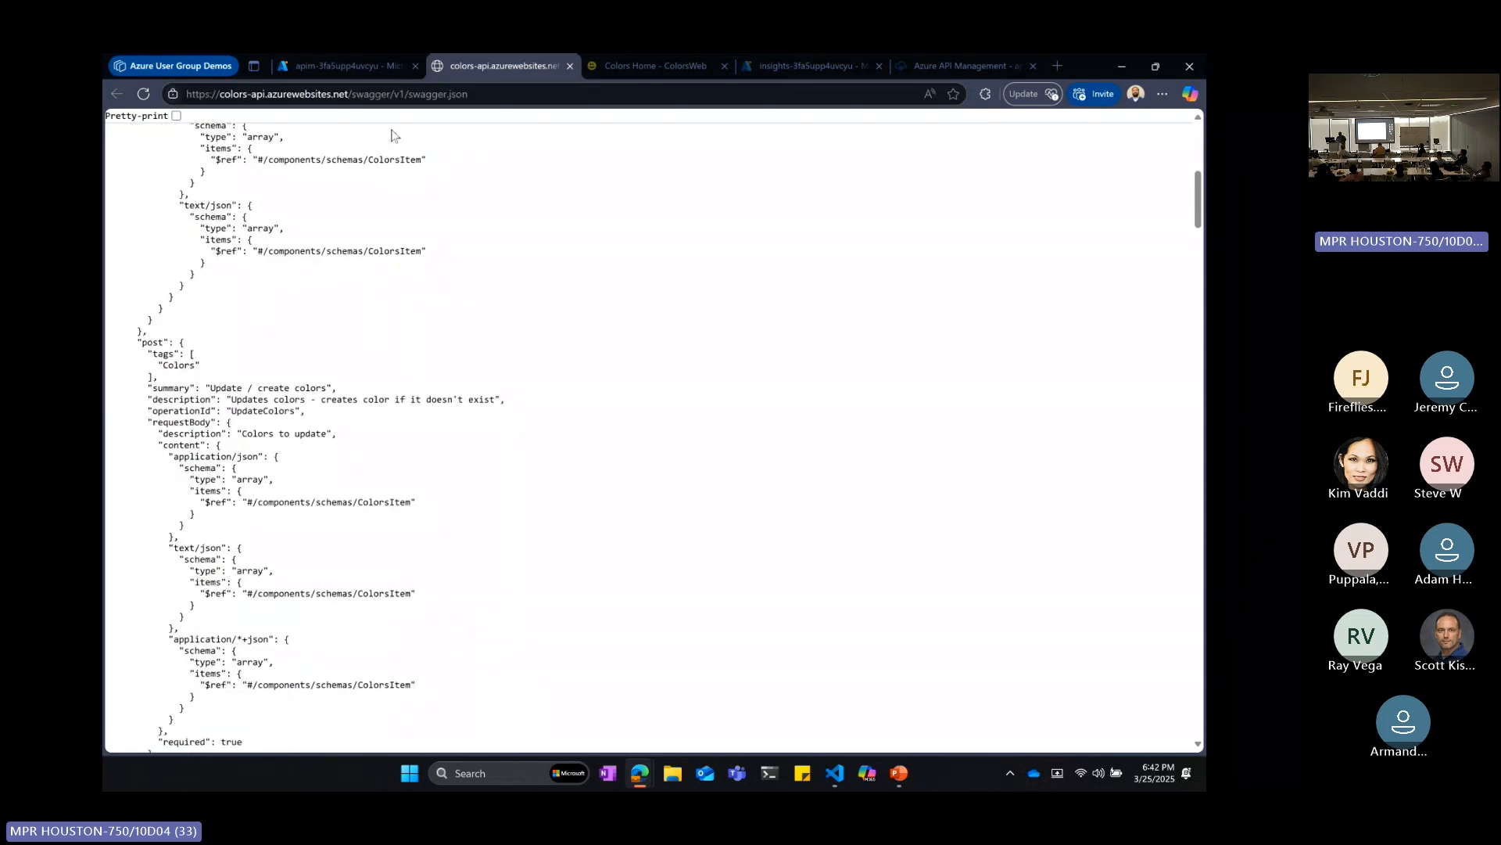
{"action": "left_click", "coordinate": [337, 65]}
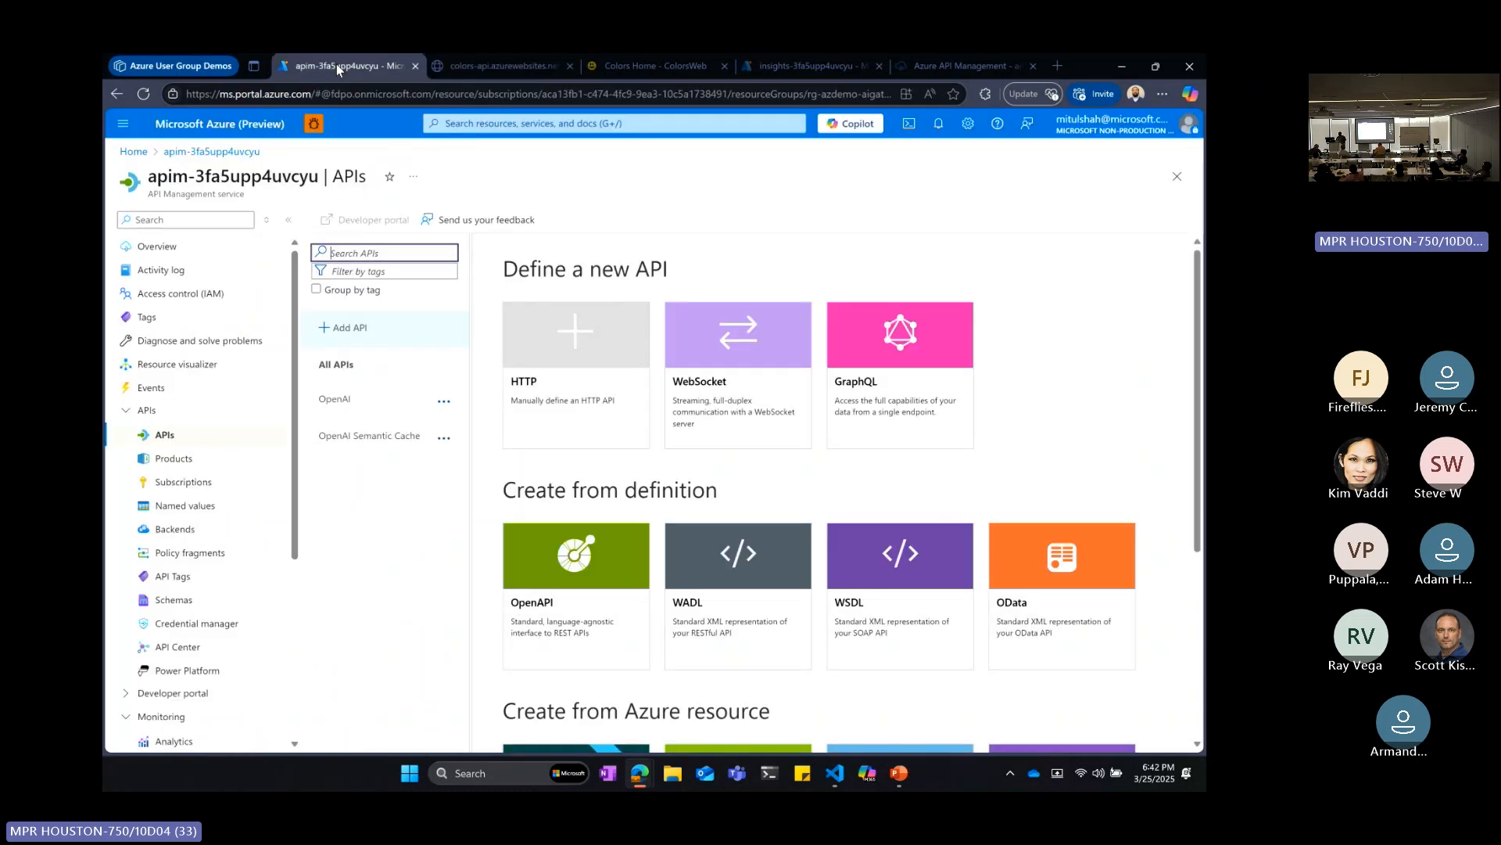
{"action": "left_click", "coordinate": [584, 553]}
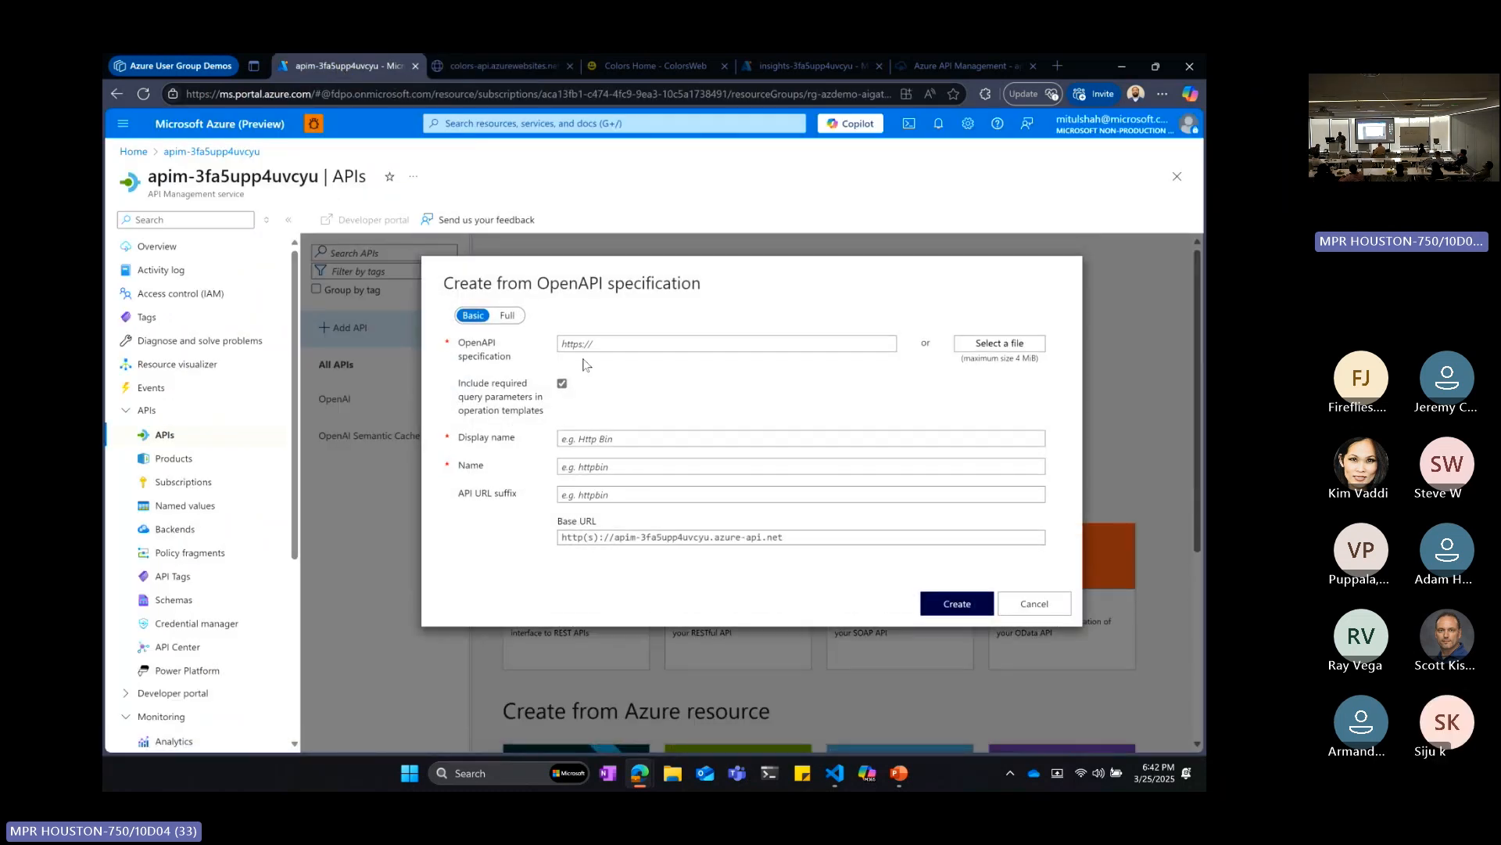
{"action": "left_click", "coordinate": [585, 342]}
{"action": "key", "text": "ctrl+v"}
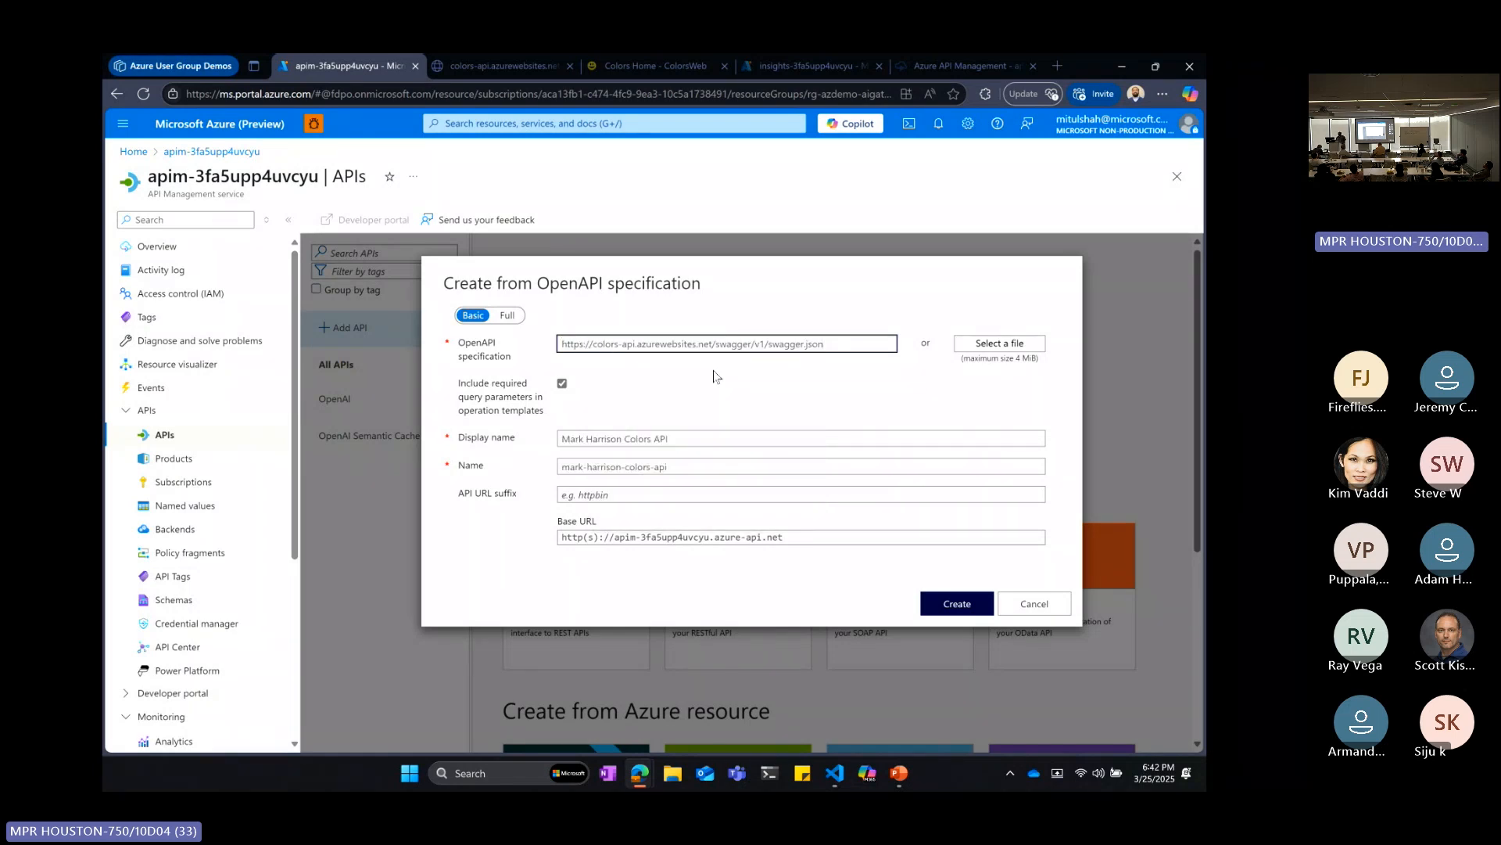
{"action": "left_click", "coordinate": [677, 436]}
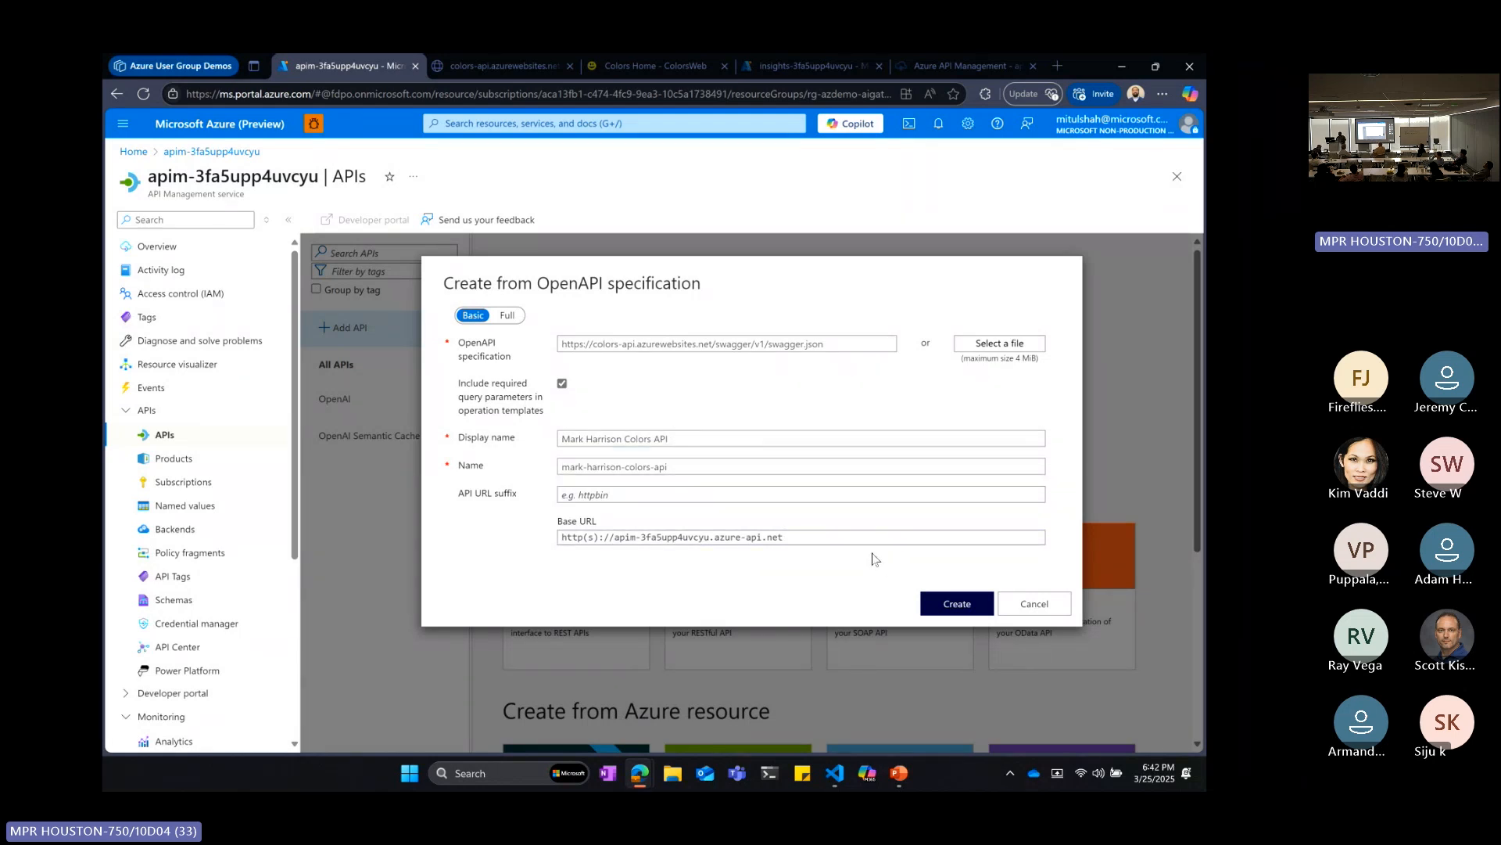
{"action": "left_click", "coordinate": [959, 606]}
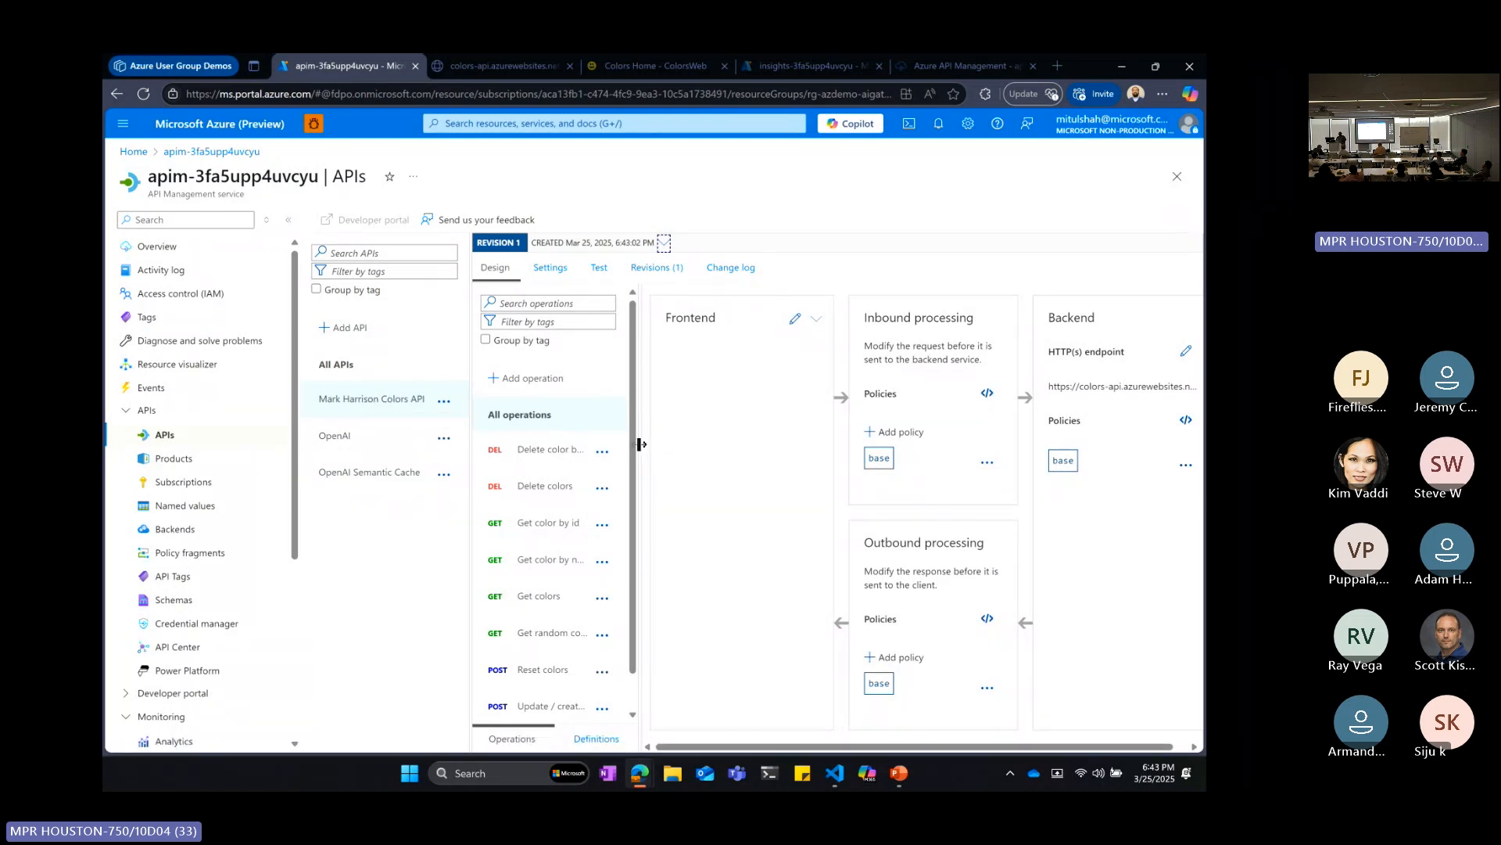
- Widen the operations list of the imported Colors API and review its operations
{"action": "left_click_drag", "start_coordinate": [640, 445], "coordinate": [688, 446]}
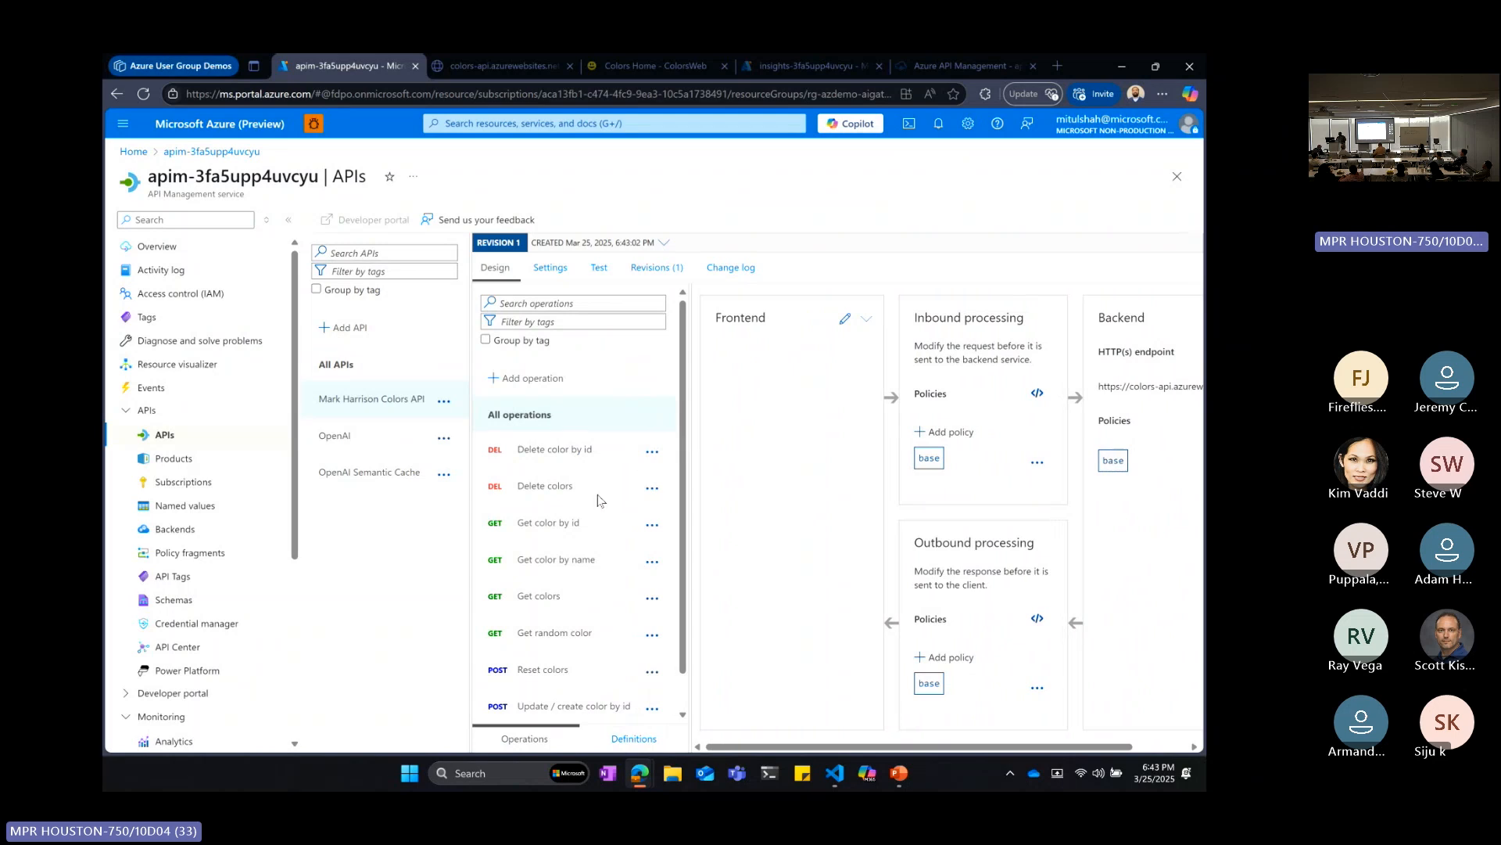
{"action": "scroll", "coordinate": [599, 500], "scroll_direction": "down", "scroll_amount": 1}
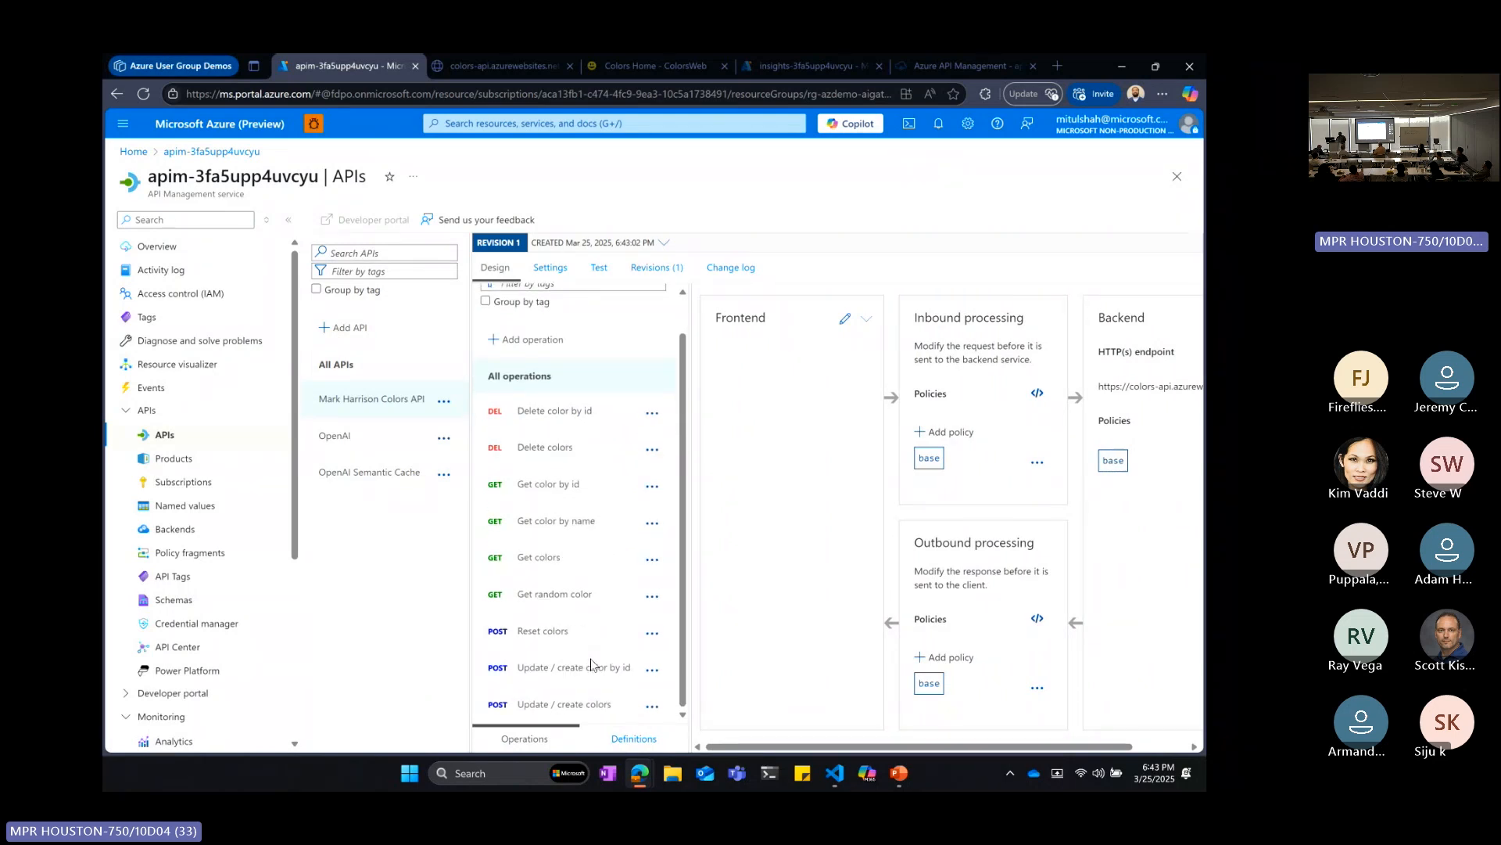
{"action": "scroll", "coordinate": [585, 574], "scroll_direction": "up", "scroll_amount": 1}
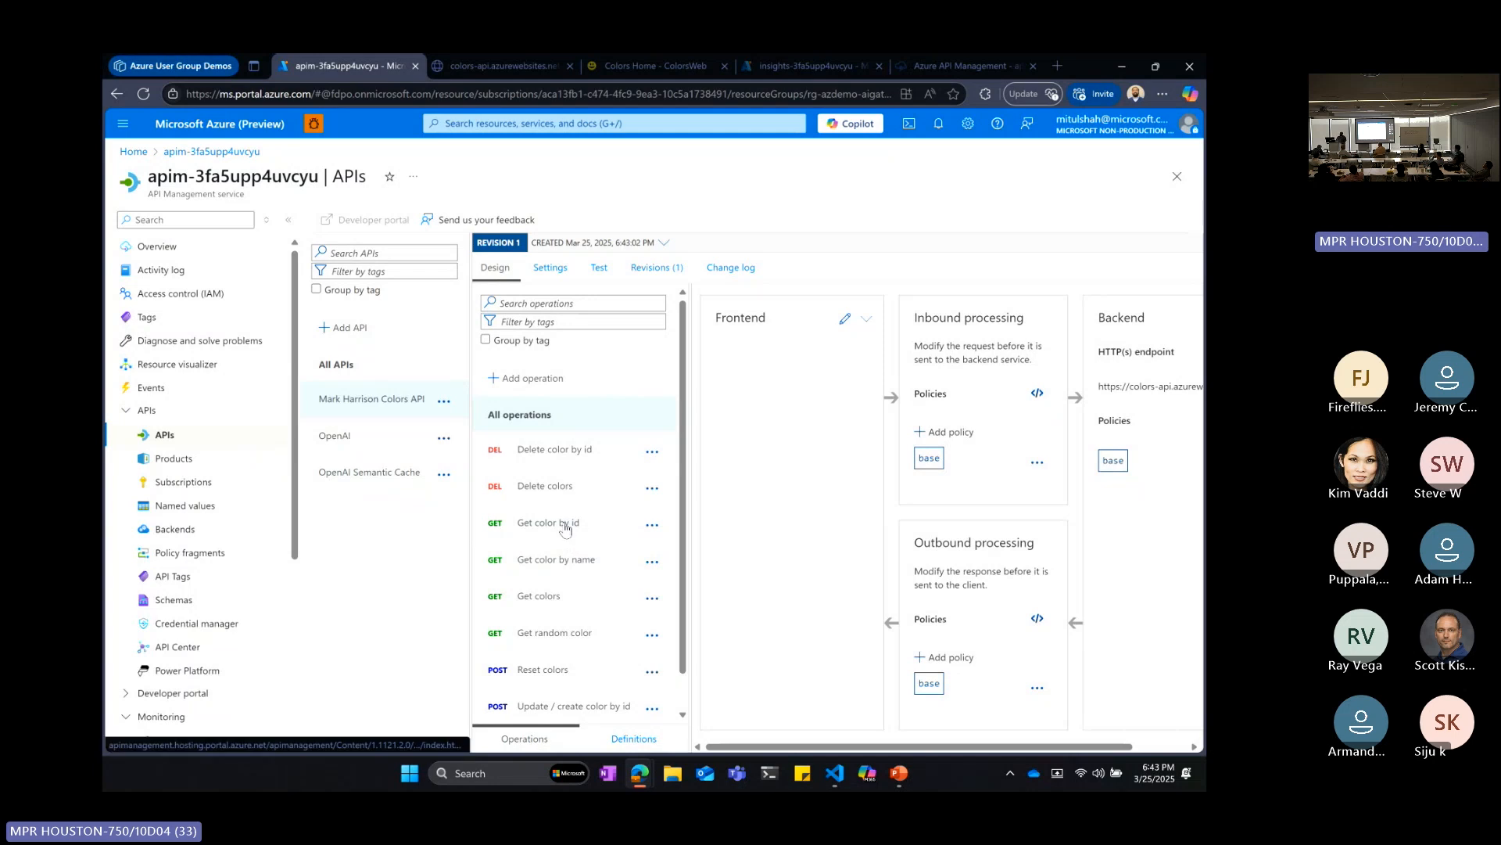
- Associate the Colors API with the Starter and Unlimited products in its settings and save
{"action": "left_click", "coordinate": [559, 270]}
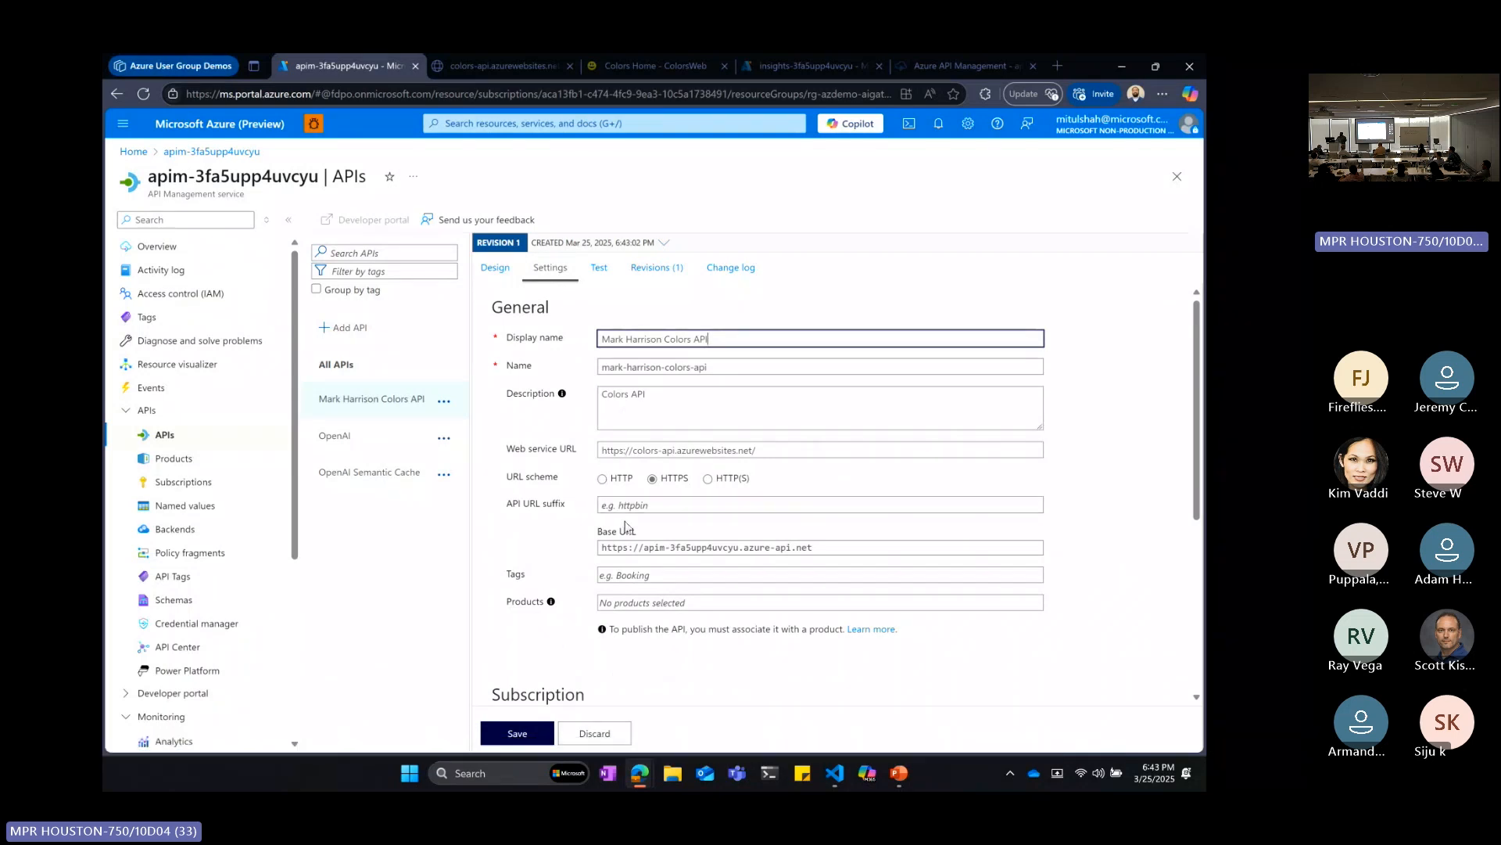
{"action": "left_click", "coordinate": [628, 603]}
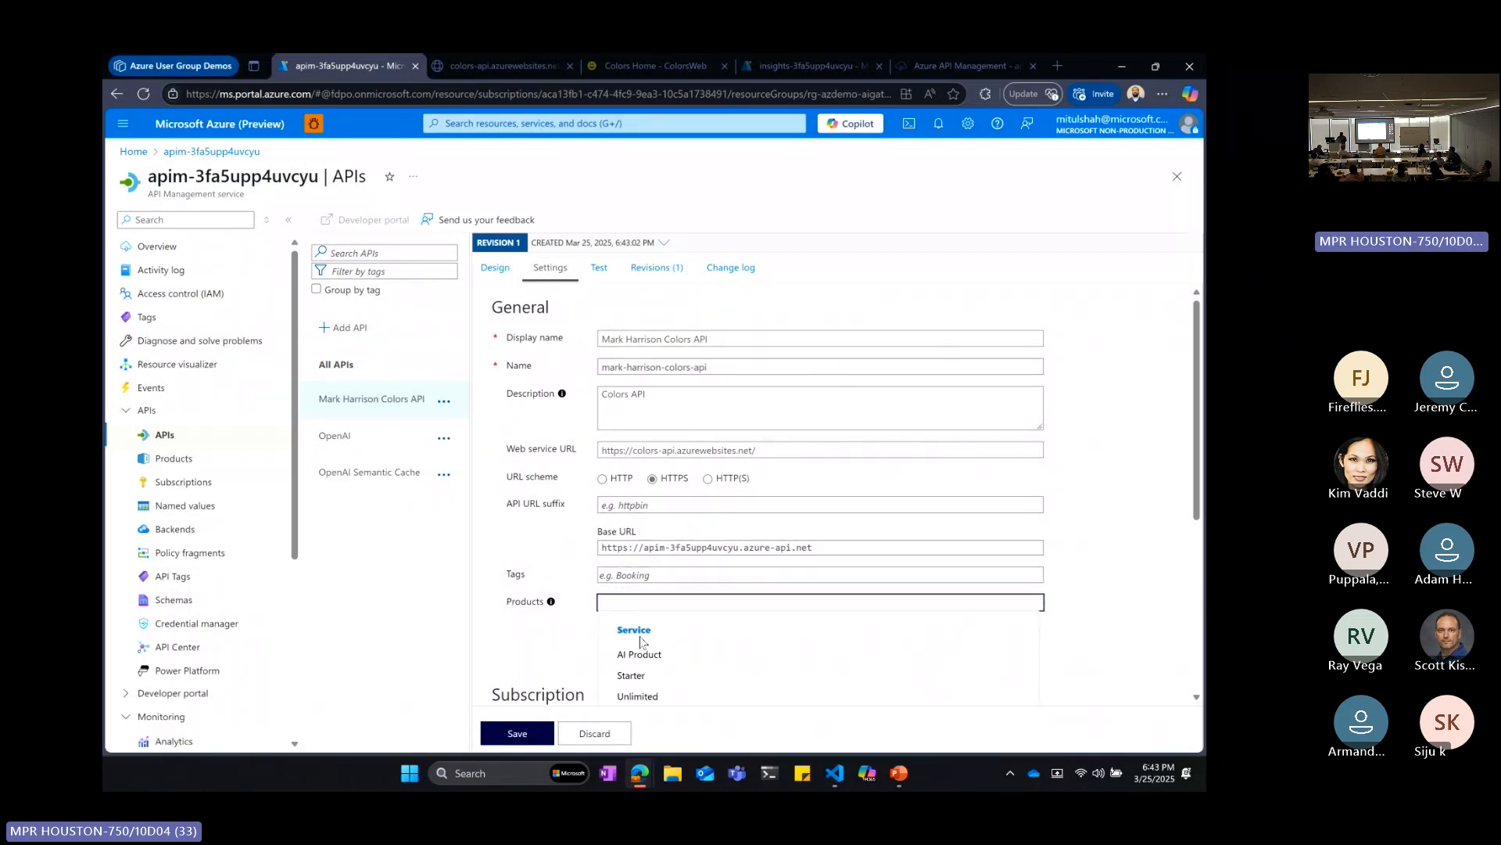
{"action": "left_click", "coordinate": [640, 676]}
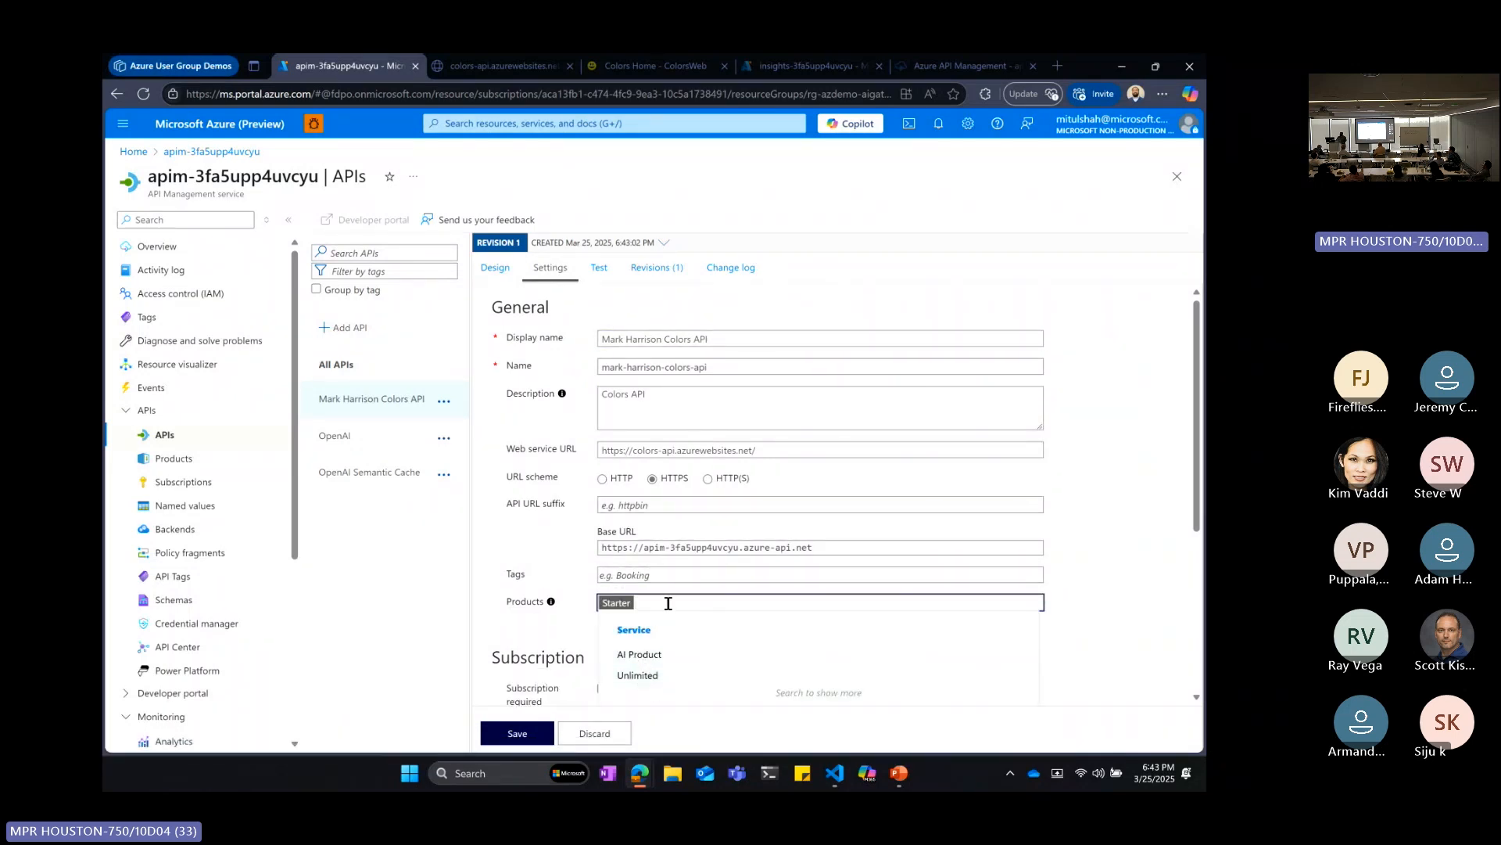
{"action": "left_click", "coordinate": [653, 676]}
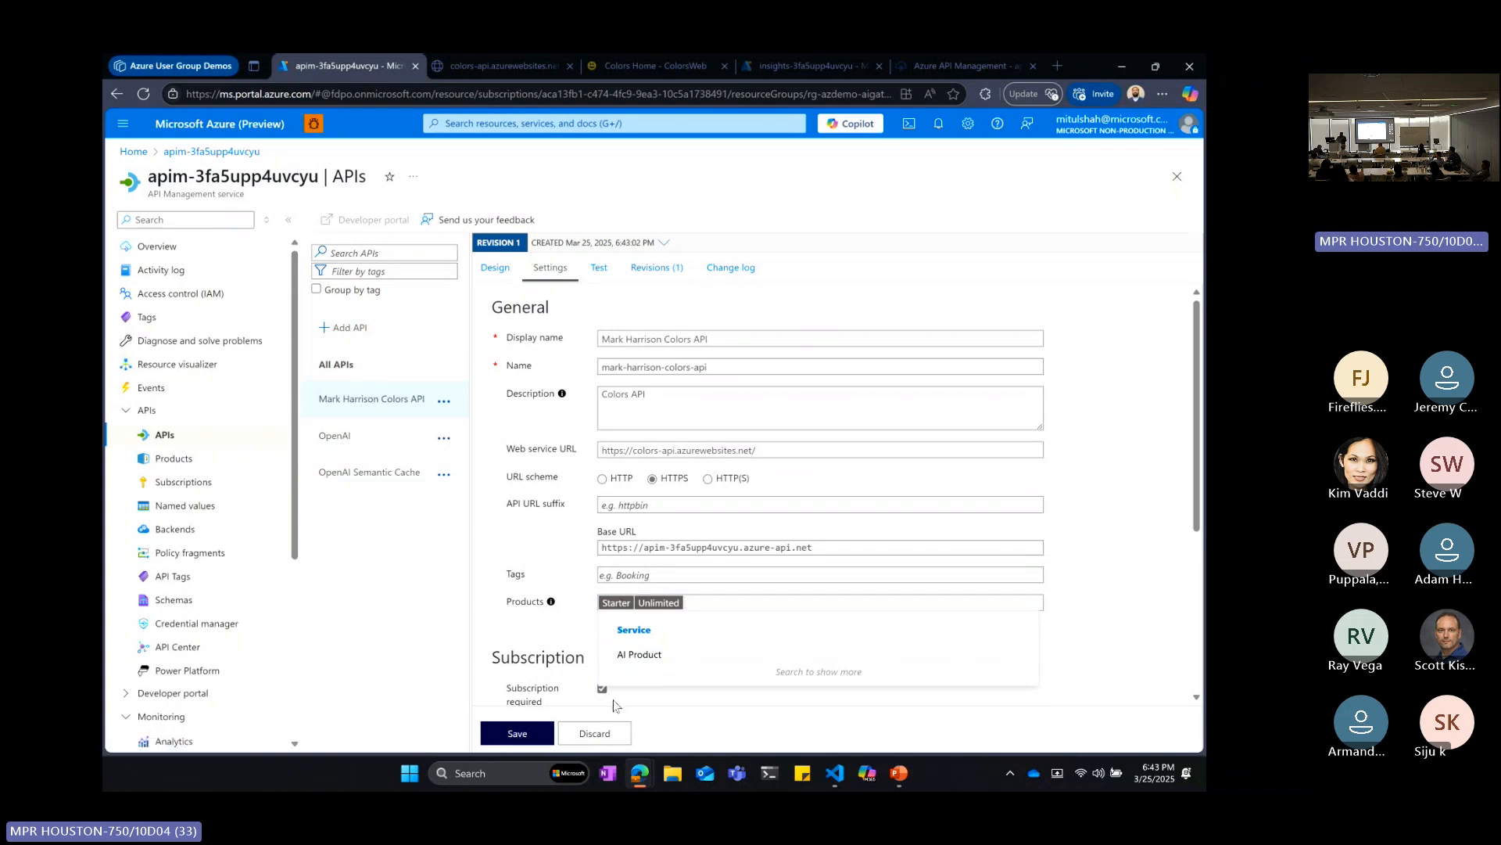
{"action": "left_click", "coordinate": [526, 732]}
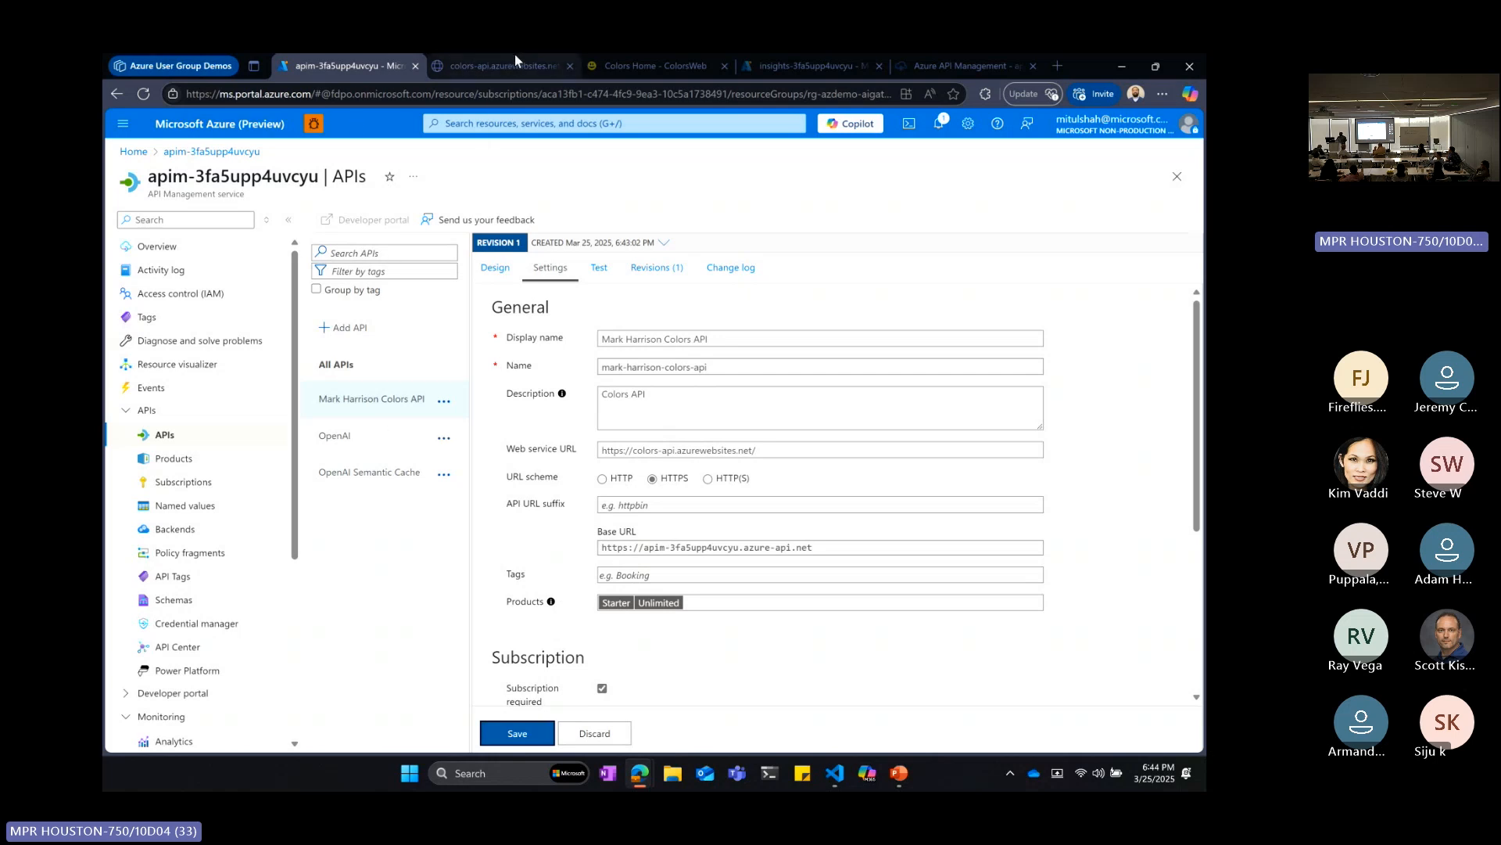
- Reload the Colors website and start its calls to the random color endpoint without a subscription key
{"action": "left_click", "coordinate": [618, 66]}
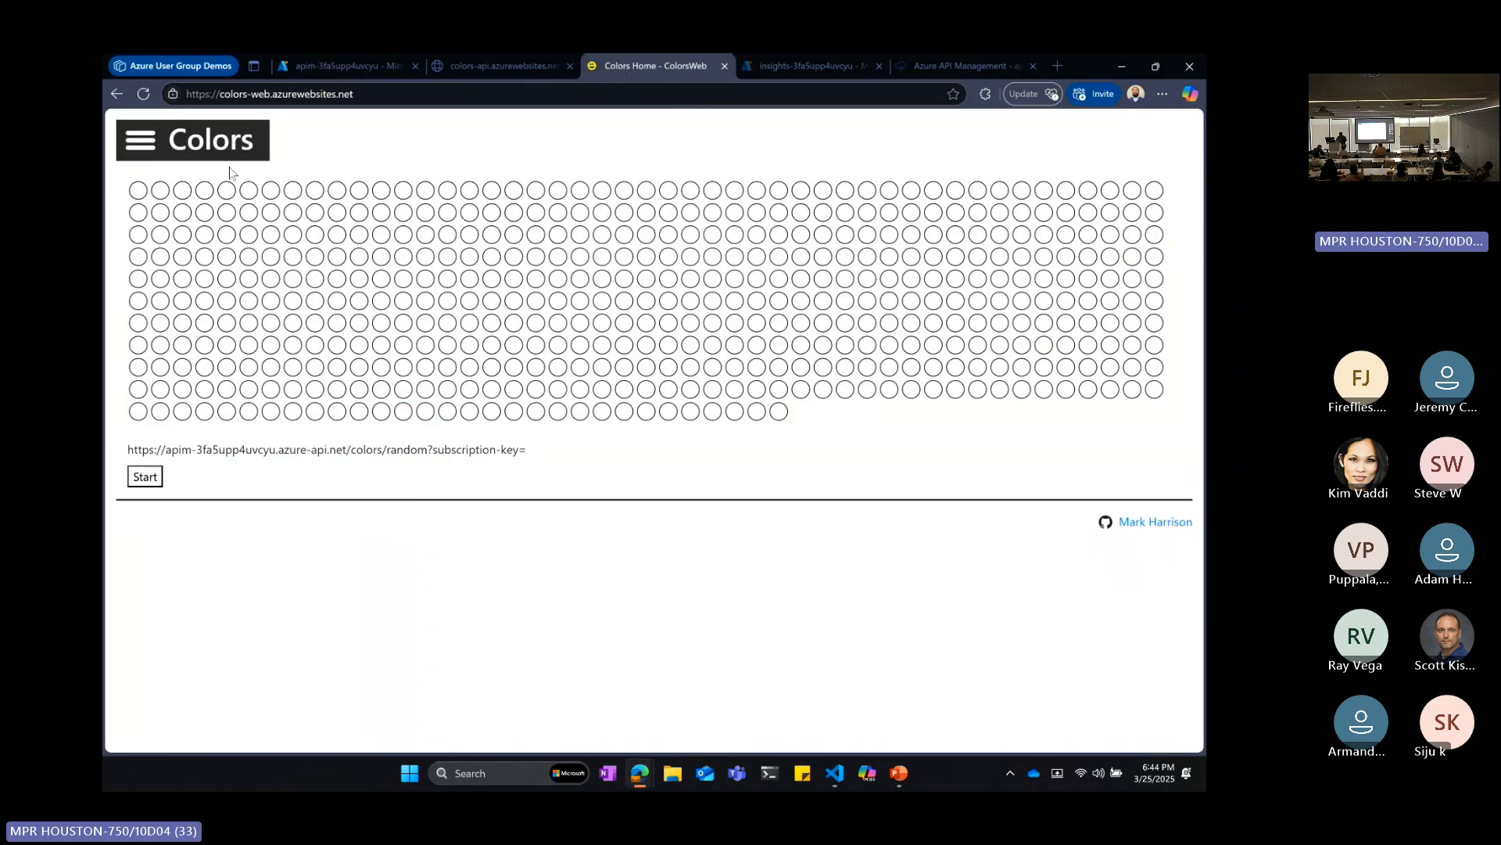
{"action": "left_click", "coordinate": [143, 94]}
{"action": "left_click", "coordinate": [376, 69]}
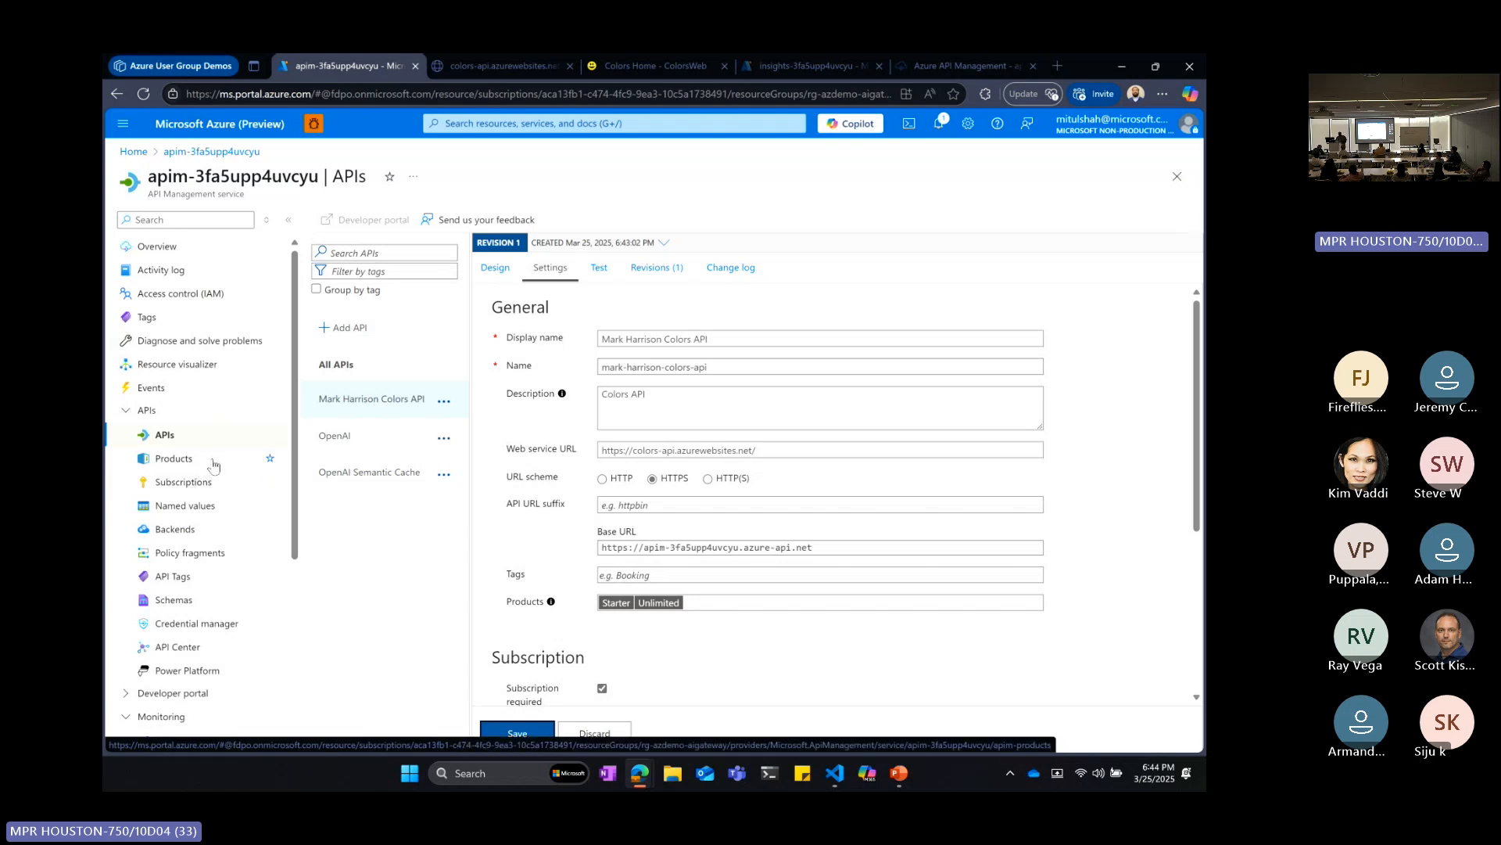
{"action": "left_click", "coordinate": [670, 66]}
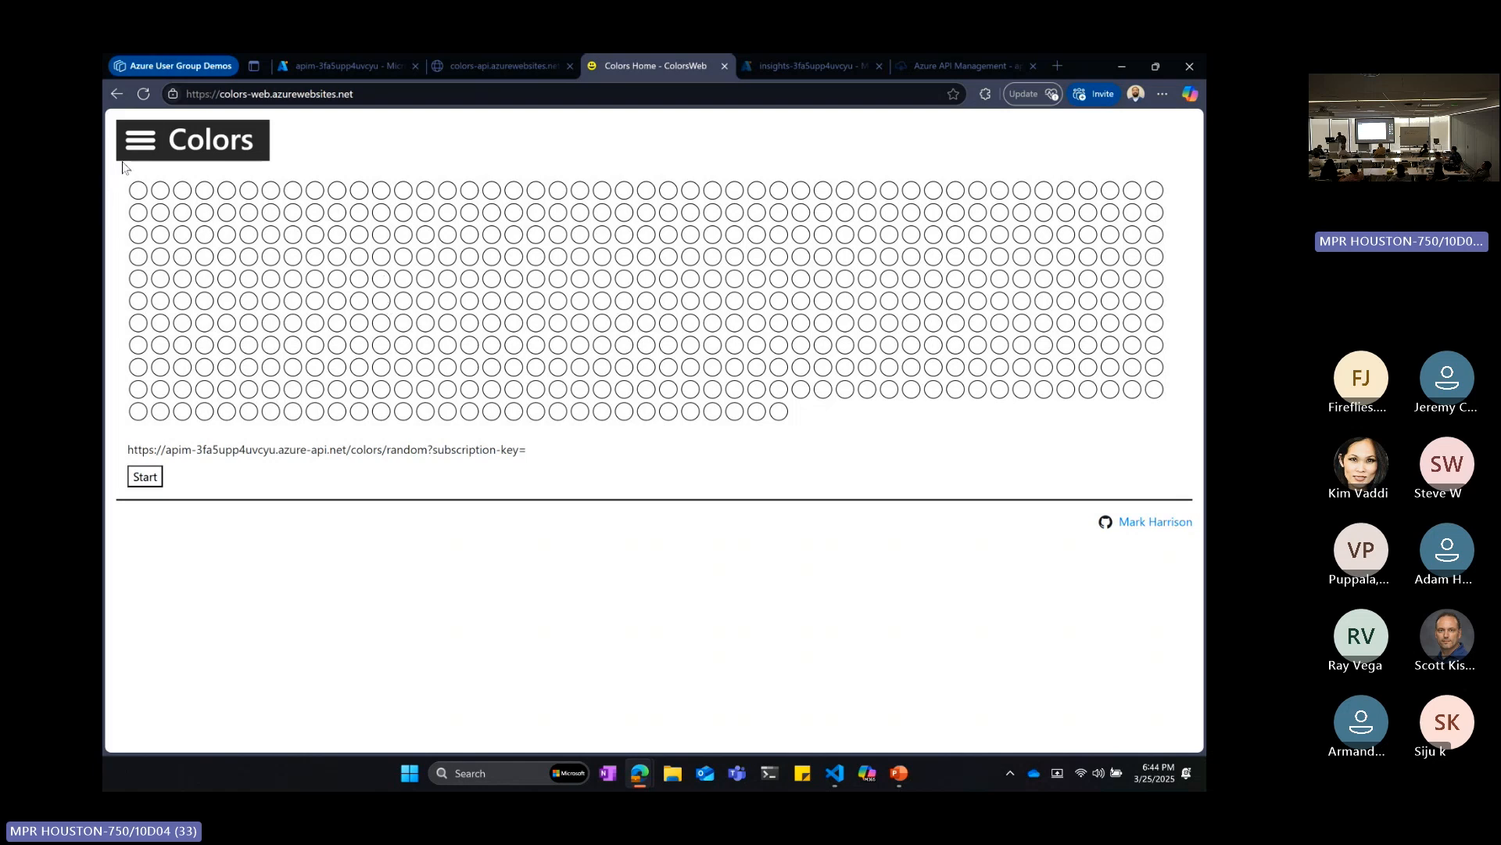
{"action": "left_click", "coordinate": [350, 70]}
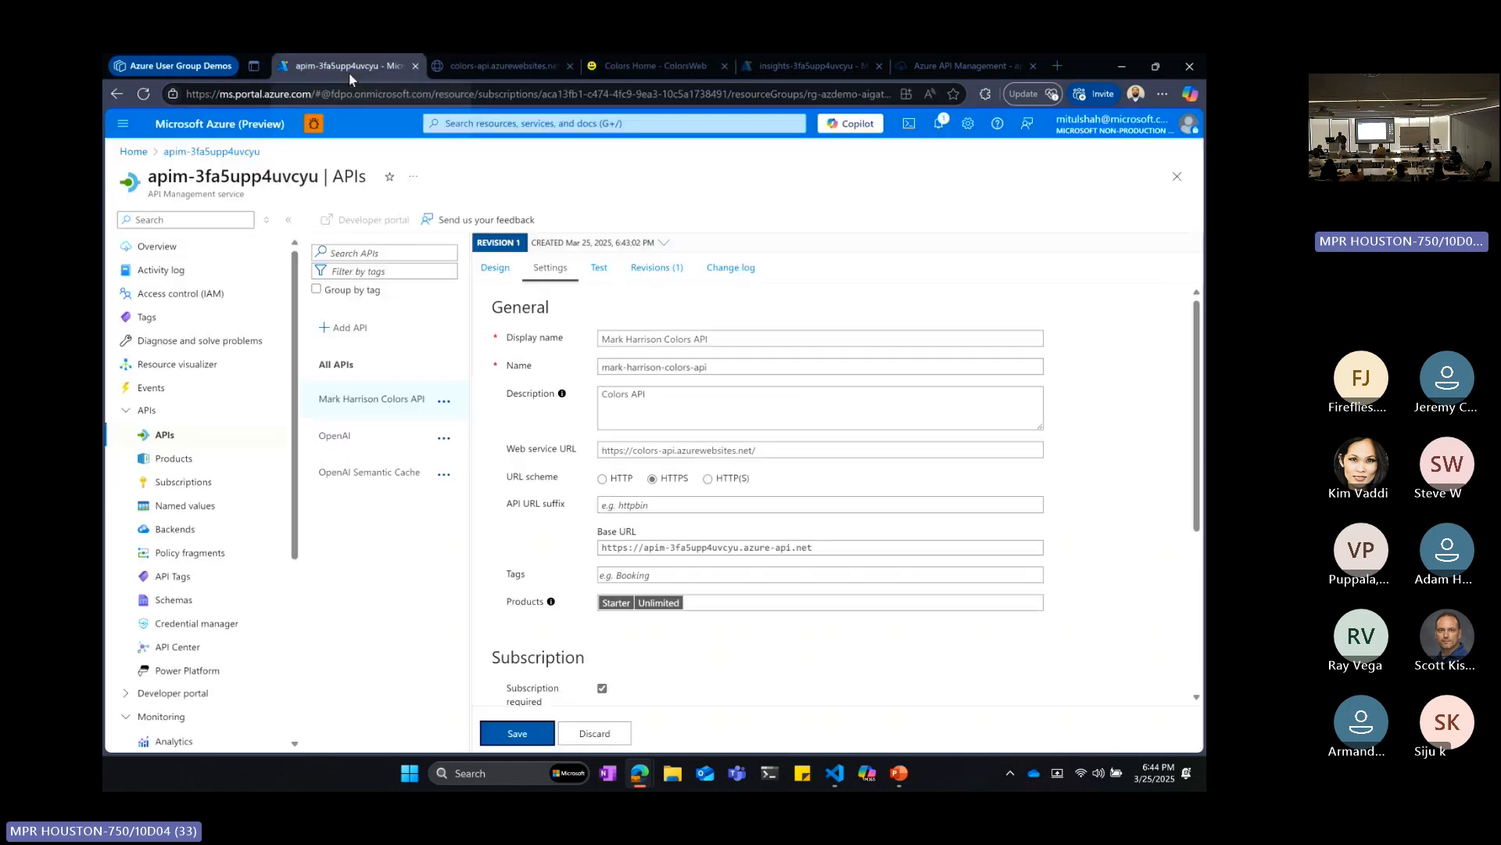
{"action": "left_click", "coordinate": [659, 63]}
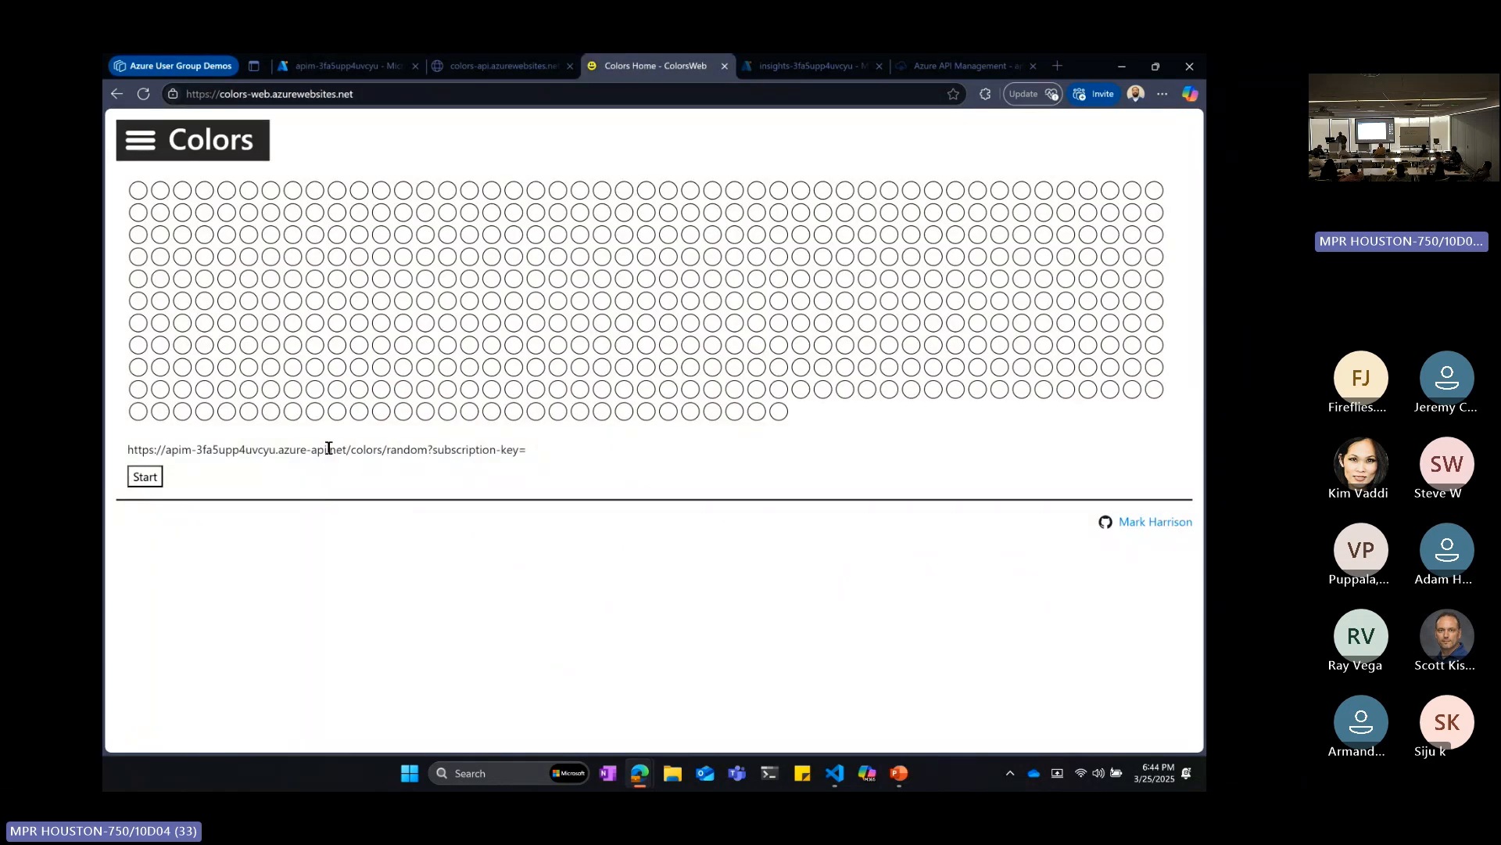
{"action": "left_click_drag", "start_coordinate": [529, 451], "coordinate": [432, 452]}
{"action": "left_click", "coordinate": [452, 456]}
{"action": "left_click", "coordinate": [142, 480]}
{"action": "double_click", "coordinate": [572, 448]}
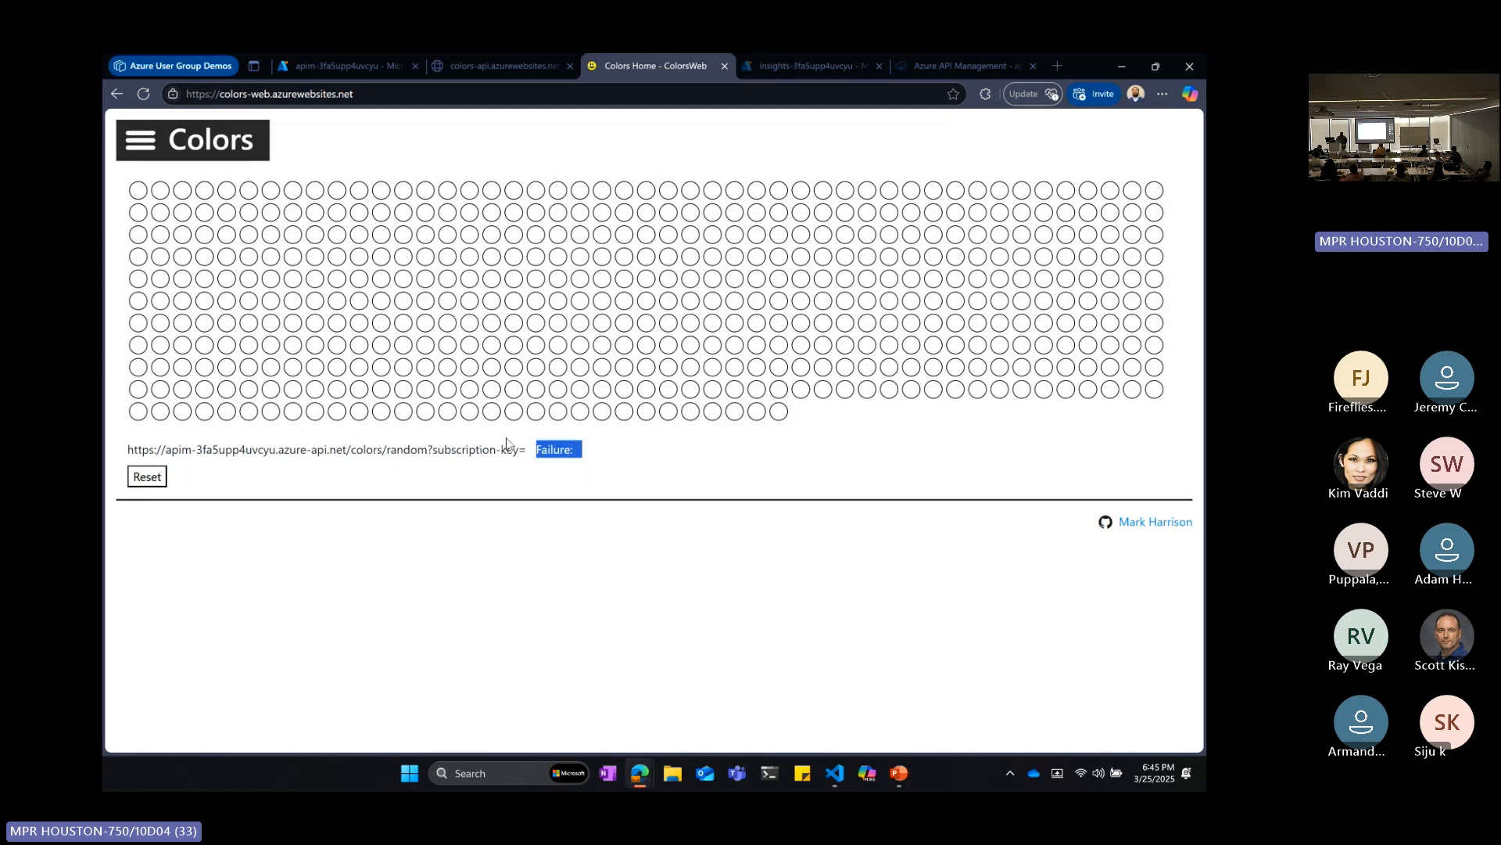
- Reveal the keys of the Starter Subscription in API Management and copy its primary key
{"action": "left_click", "coordinate": [316, 65]}
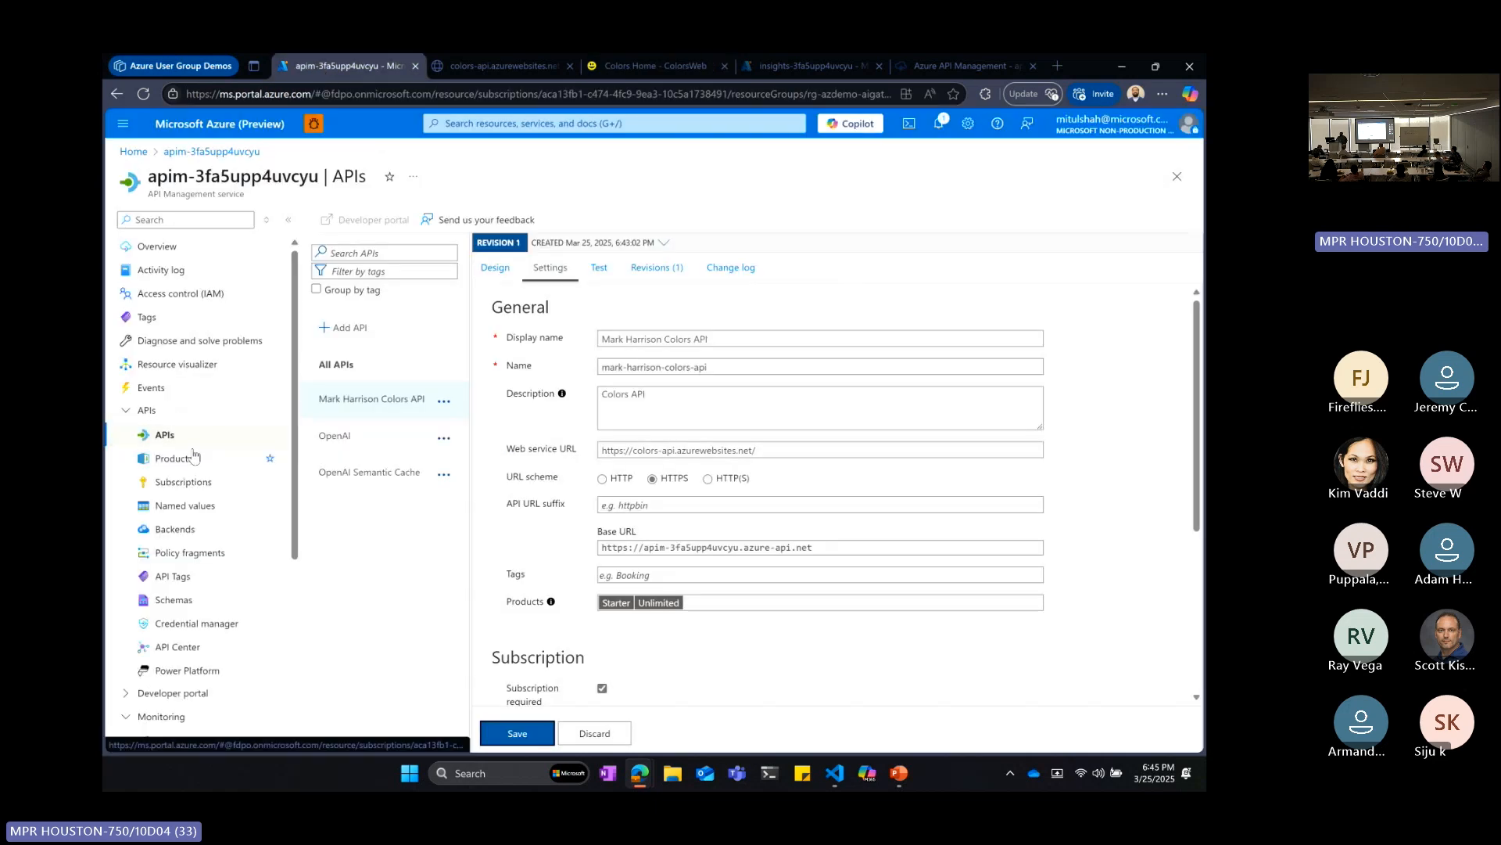
{"action": "left_click", "coordinate": [201, 488]}
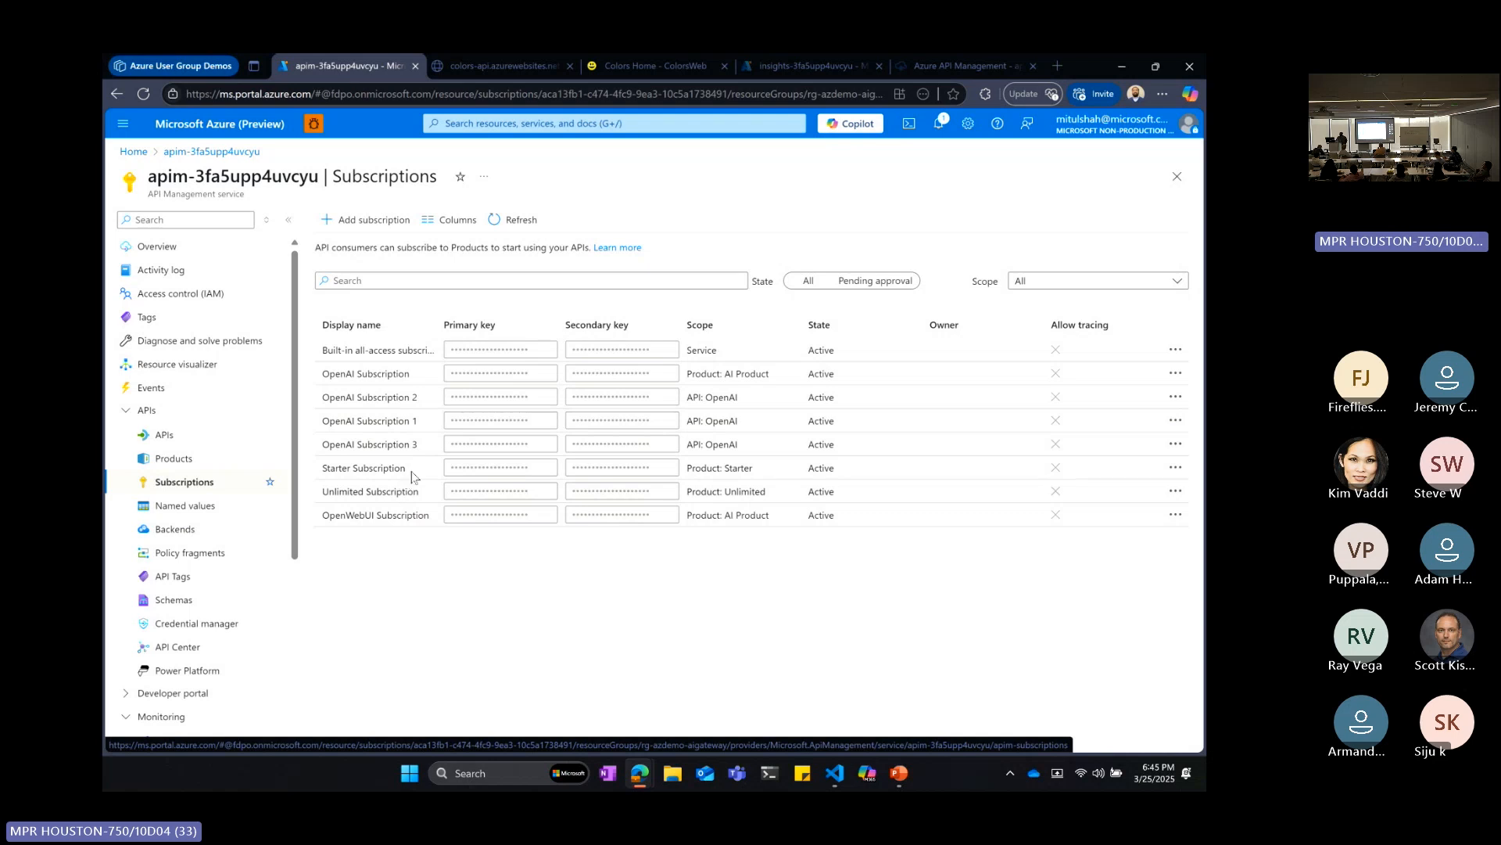
{"action": "left_click", "coordinate": [1175, 469]}
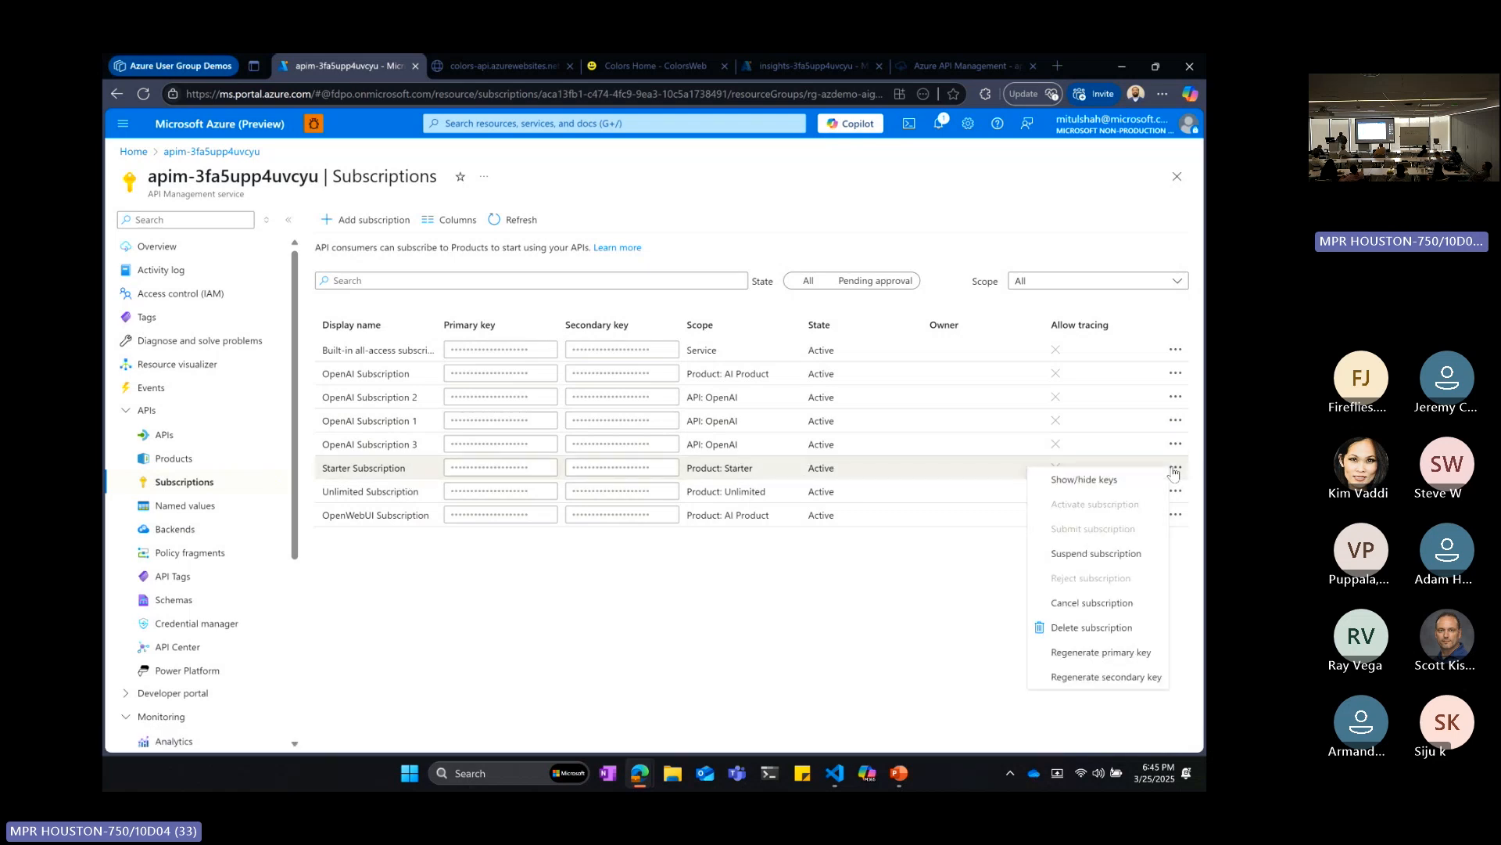
{"action": "left_click", "coordinate": [1133, 481]}
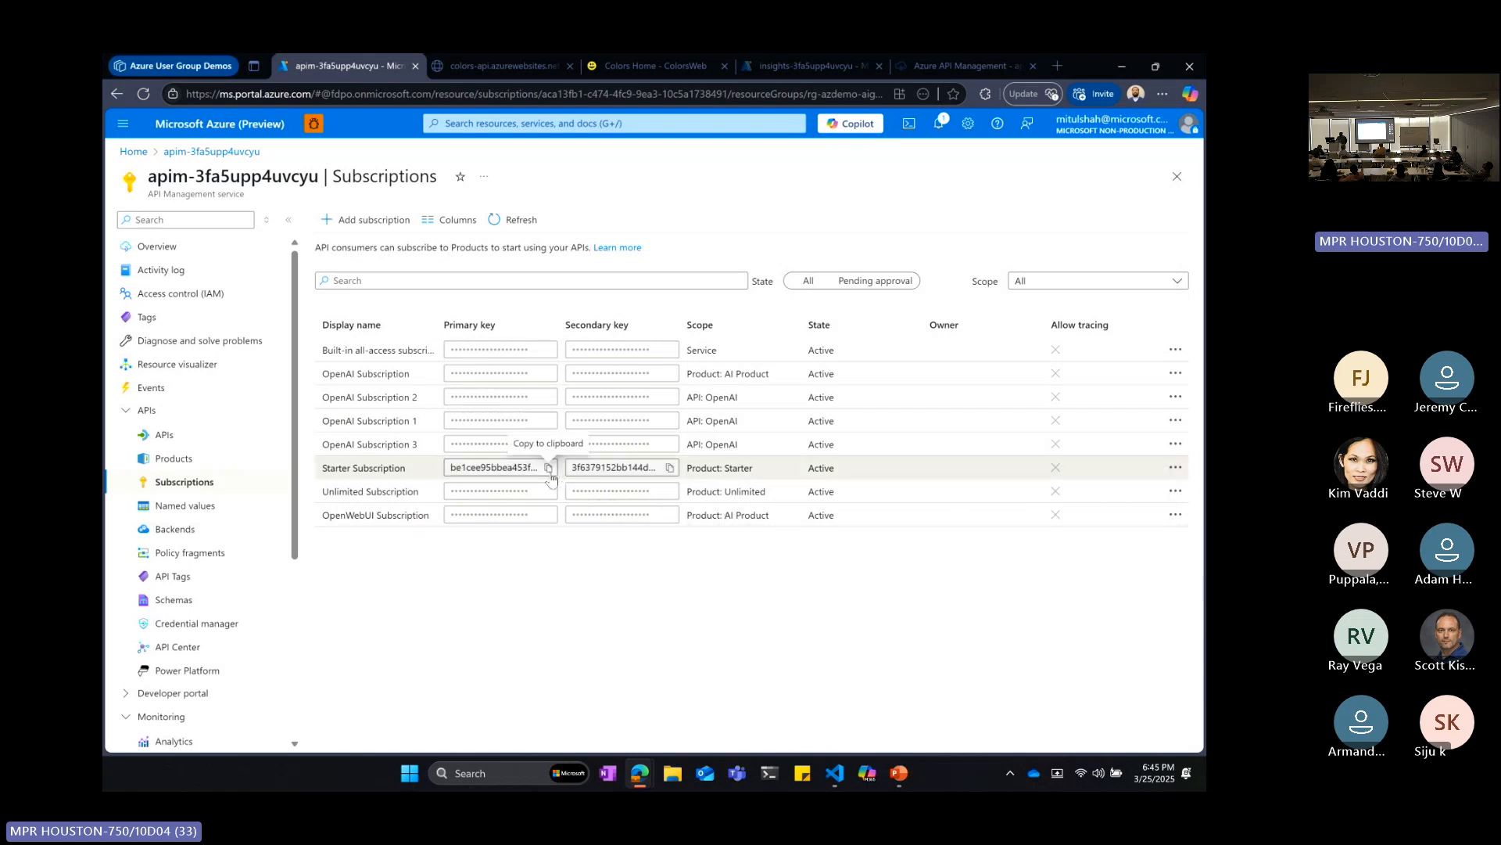
{"action": "left_click", "coordinate": [549, 467]}
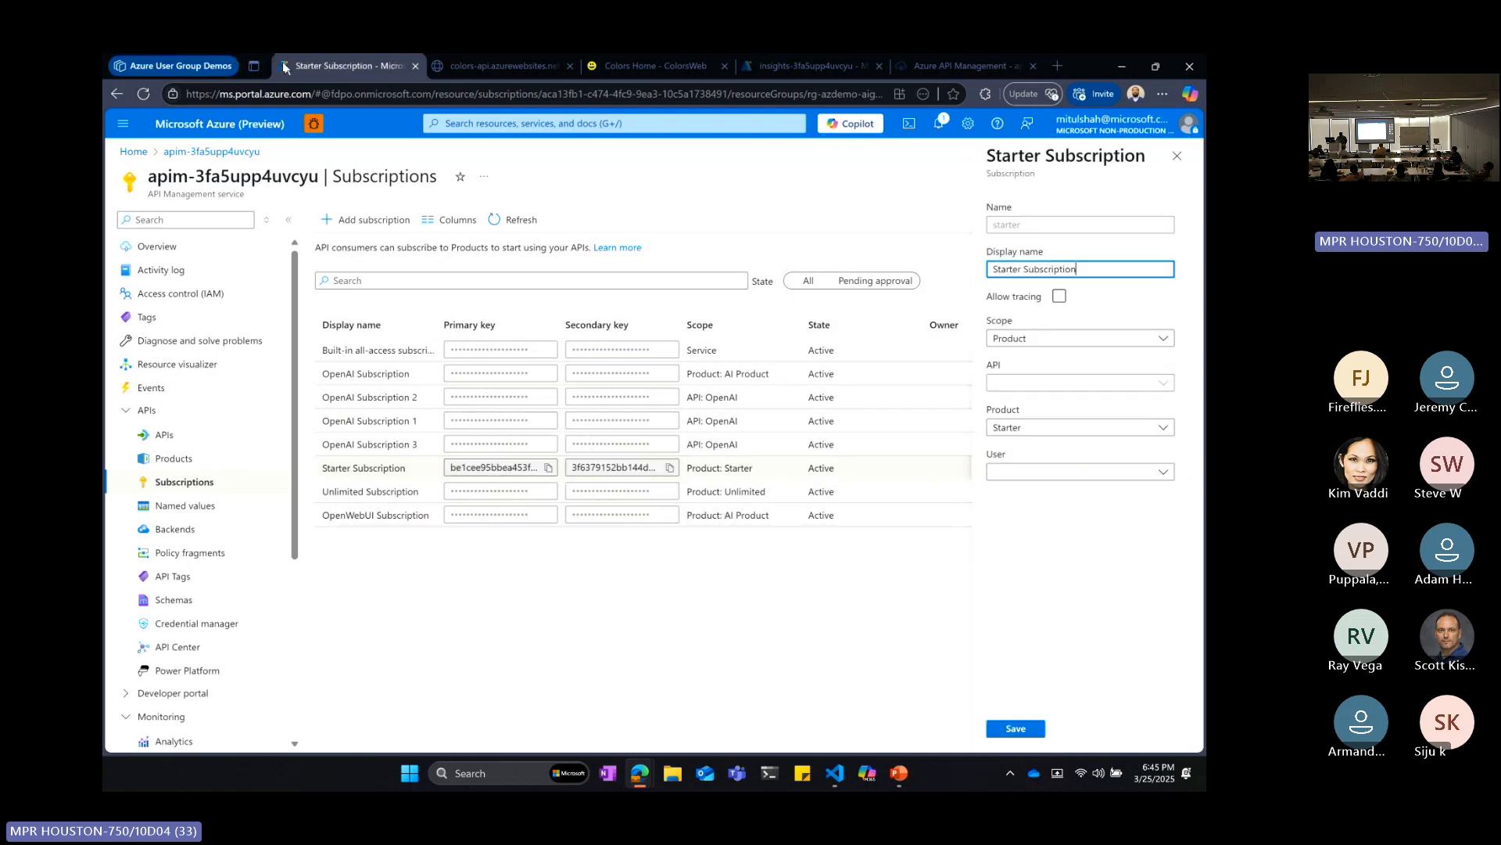
{"action": "left_click", "coordinate": [468, 66]}
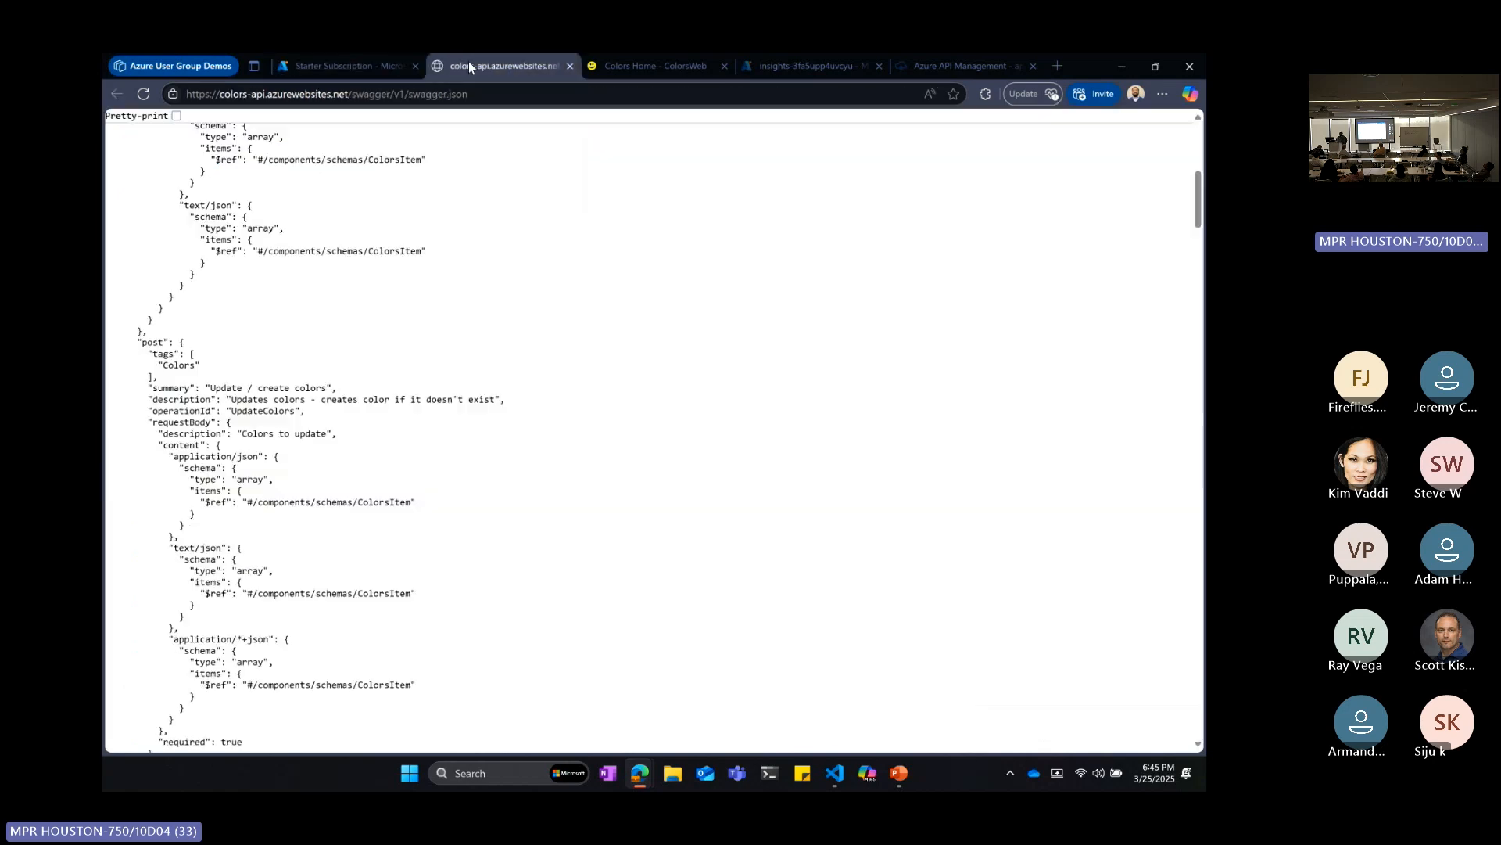
- Append the copied Starter subscription key to the API URL in the Colors website's configuration, submit it and start the calls
{"action": "left_click", "coordinate": [633, 57]}
{"action": "left_click", "coordinate": [144, 151]}
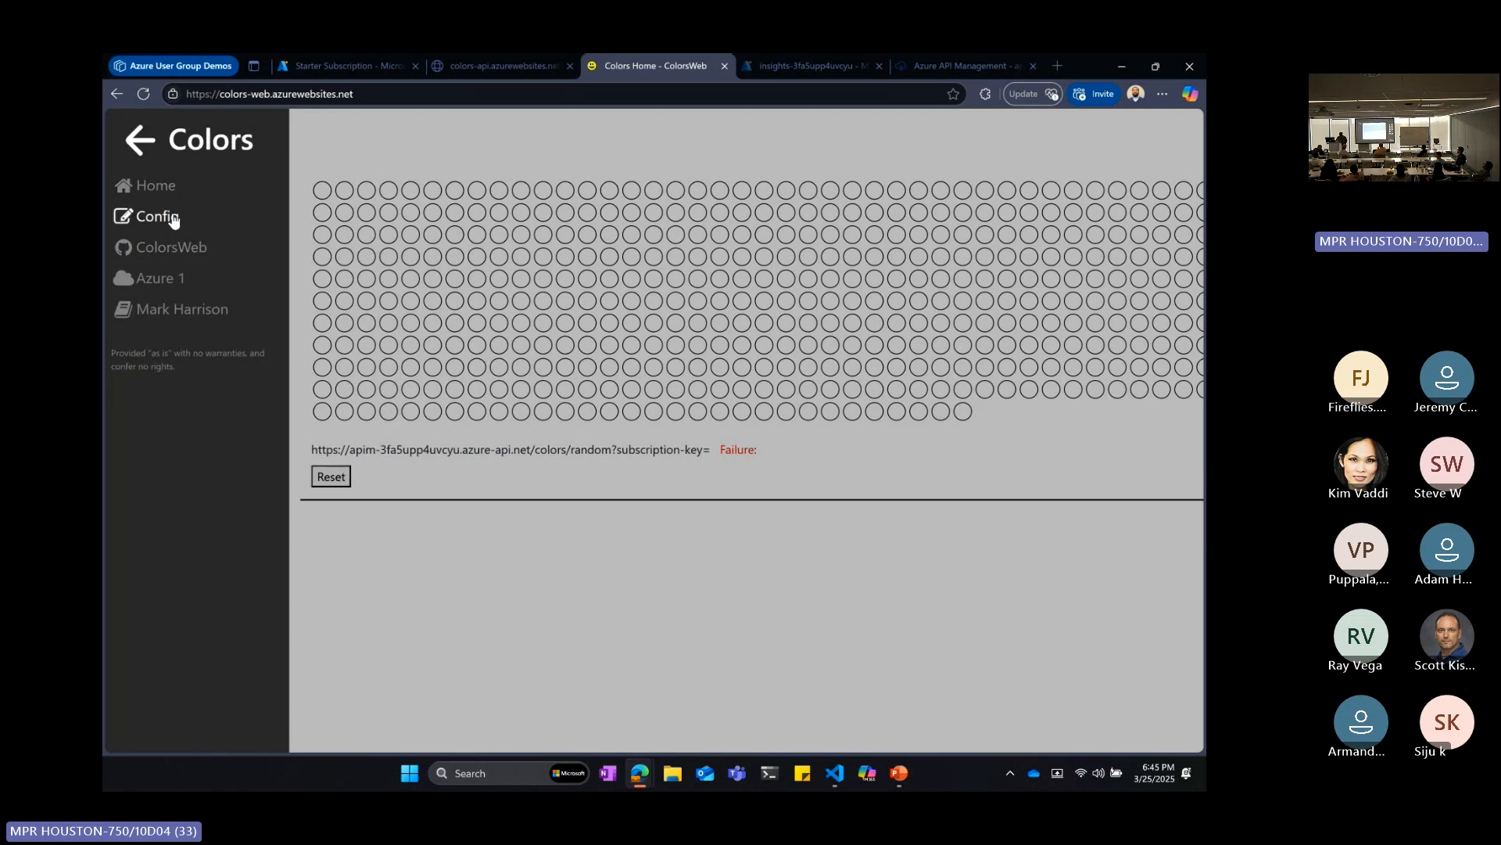
{"action": "left_click", "coordinate": [141, 217]}
{"action": "left_click_drag", "start_coordinate": [386, 215], "coordinate": [478, 219]}
{"action": "left_click", "coordinate": [477, 220]}
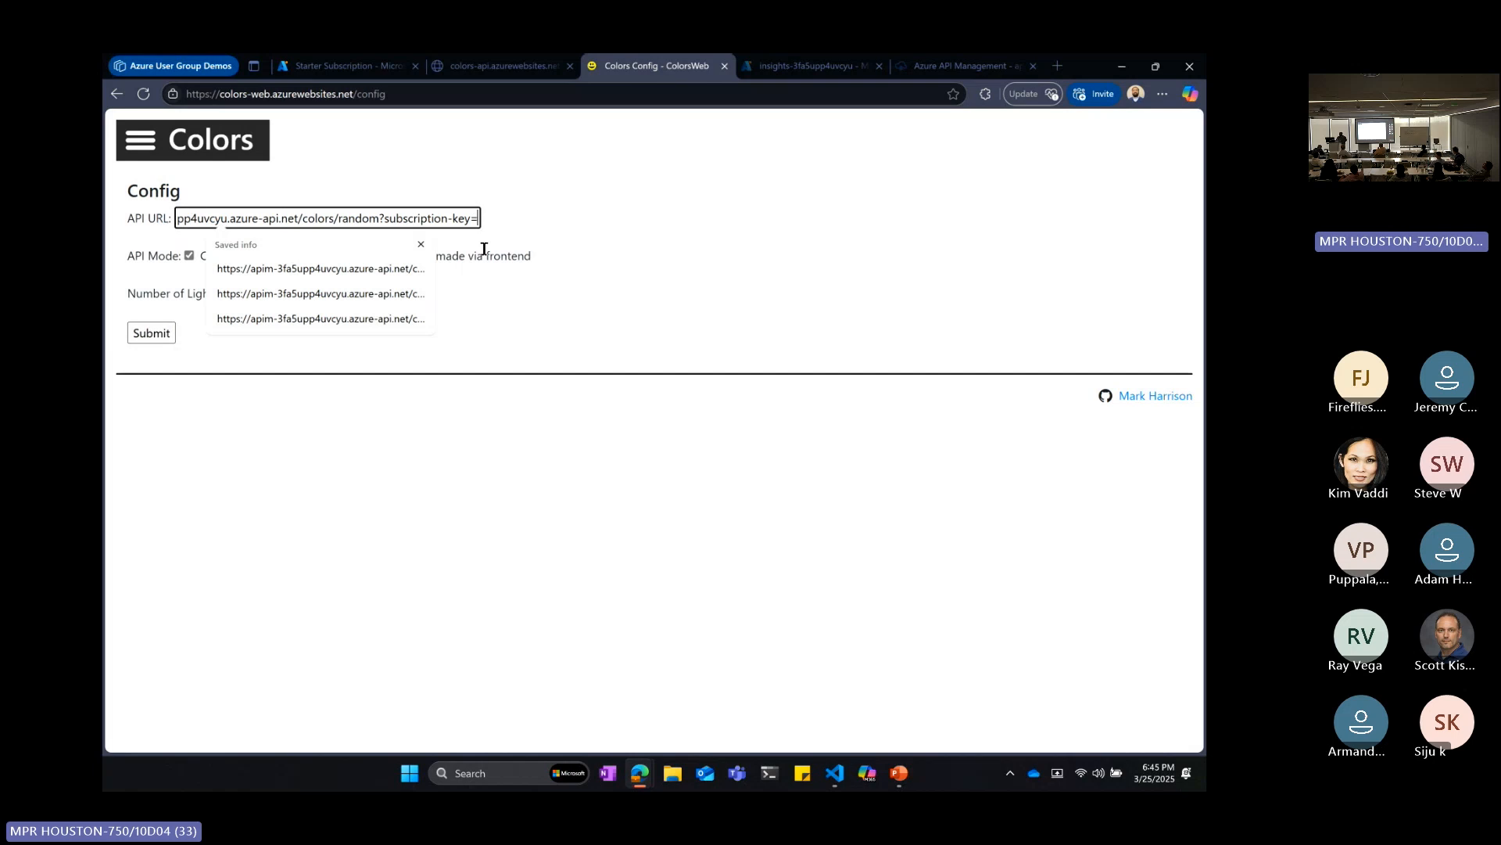
{"action": "key", "text": "ctrl+v"}
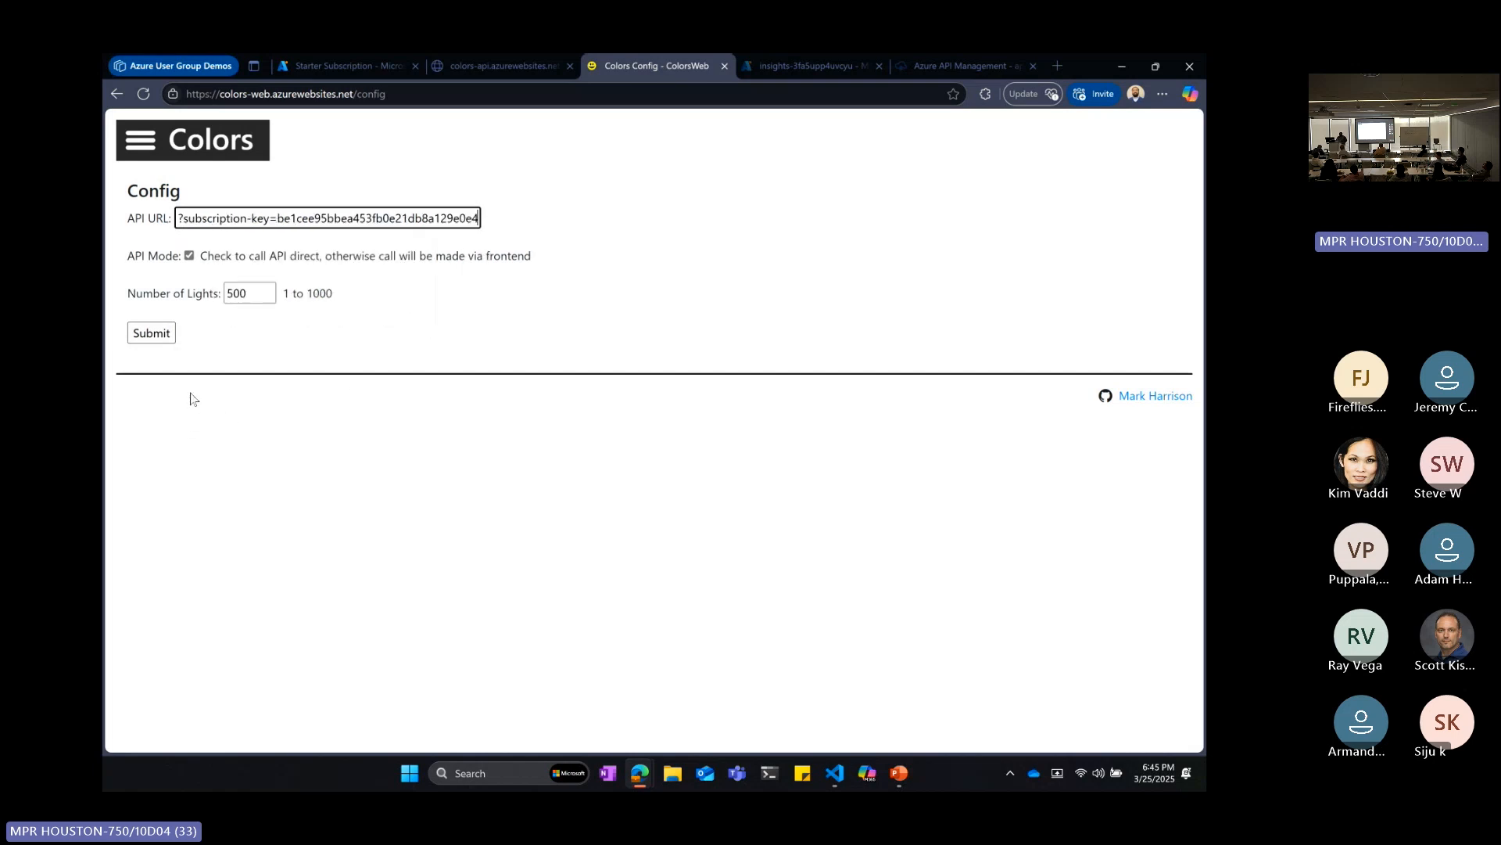
{"action": "left_click", "coordinate": [162, 337]}
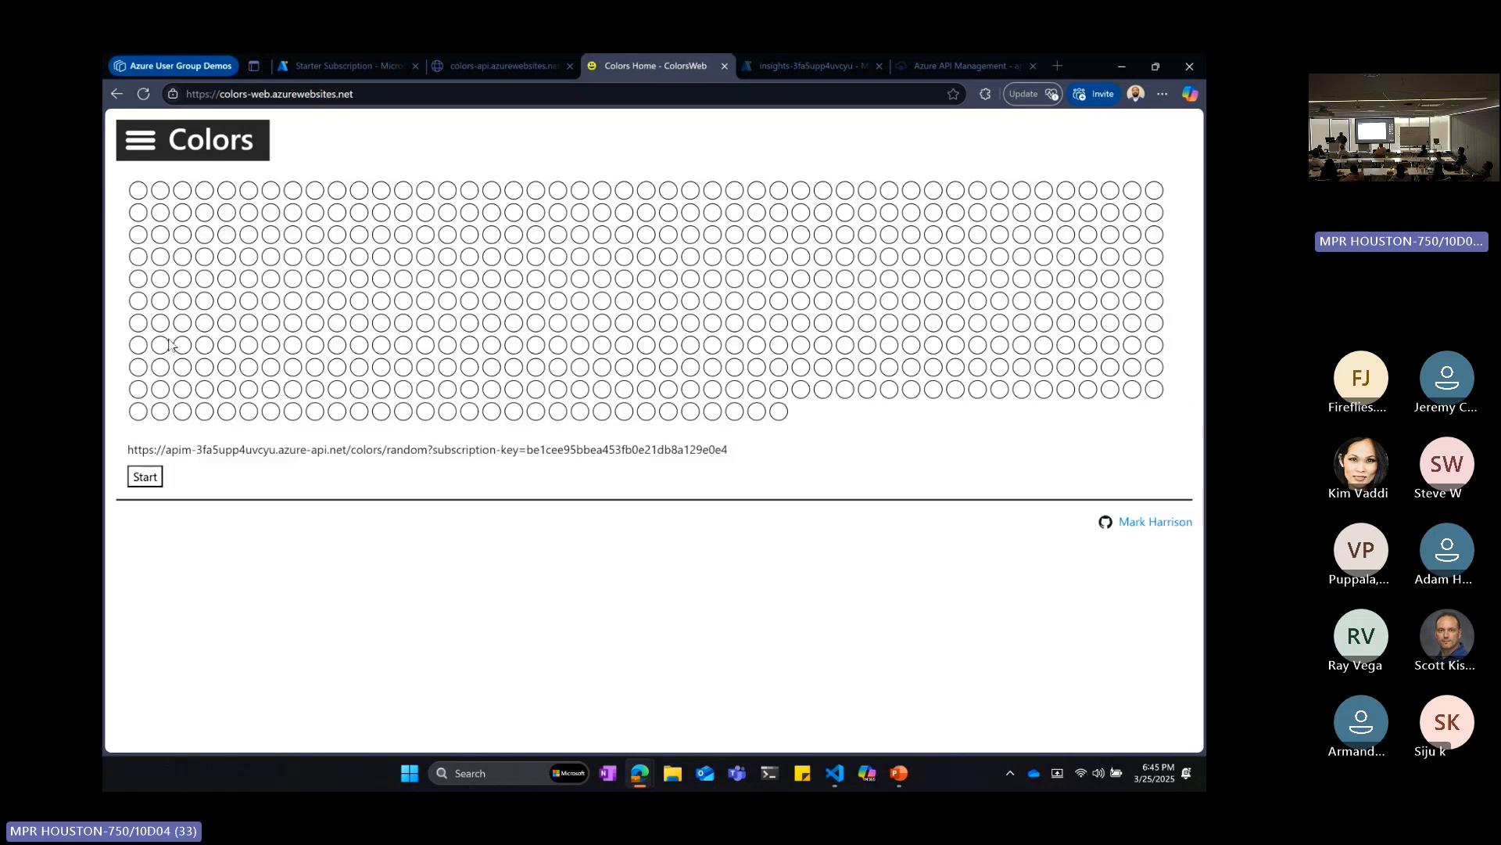
{"action": "left_click", "coordinate": [146, 477]}
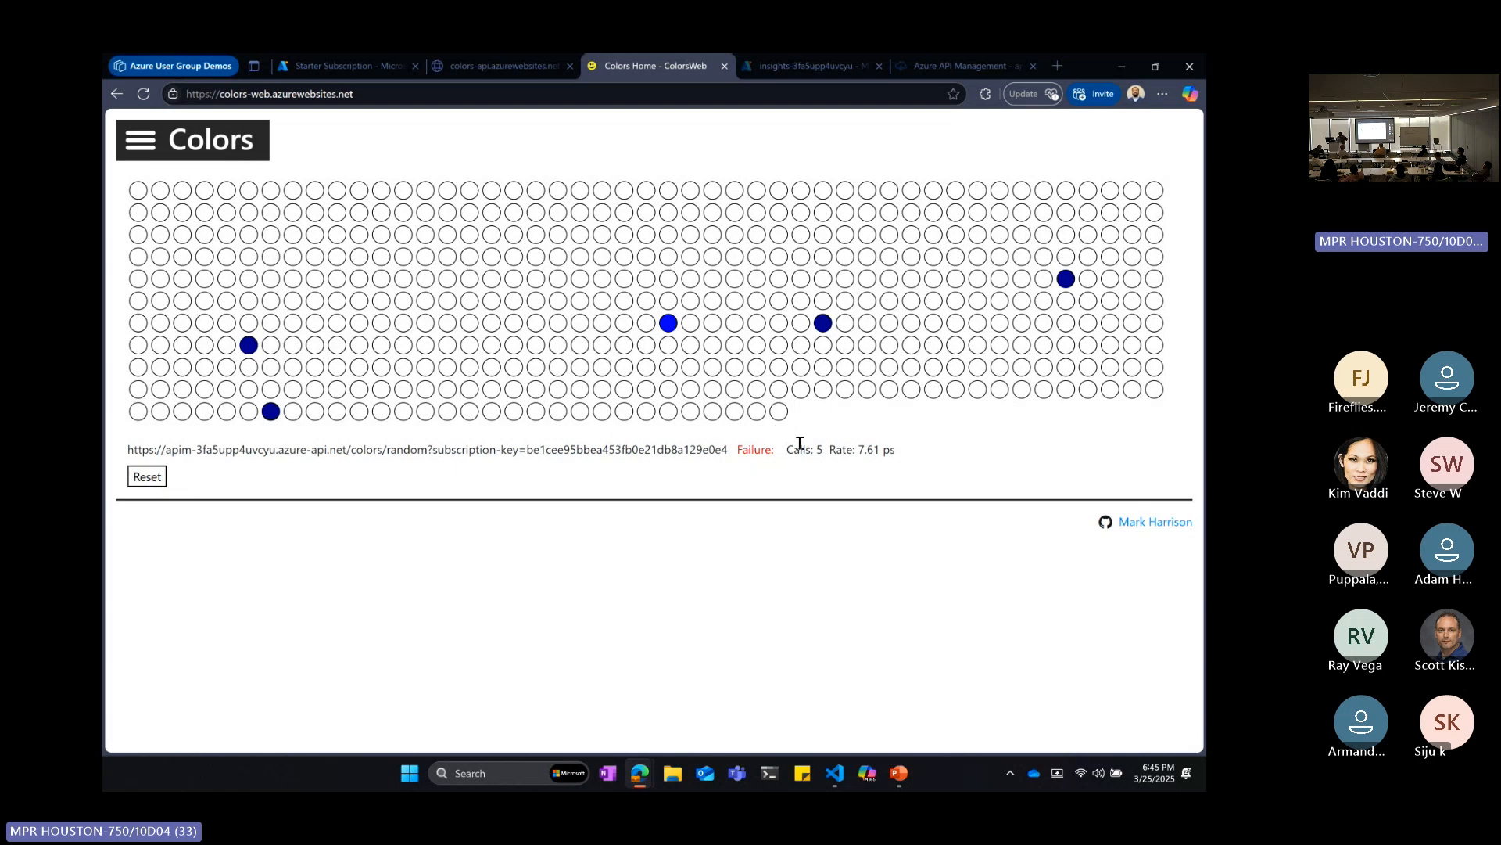
- Examine the rate-limit and quota settings in the inbound policy code of the Starter product in API Management, and leave without changes
{"action": "left_click", "coordinate": [368, 68]}
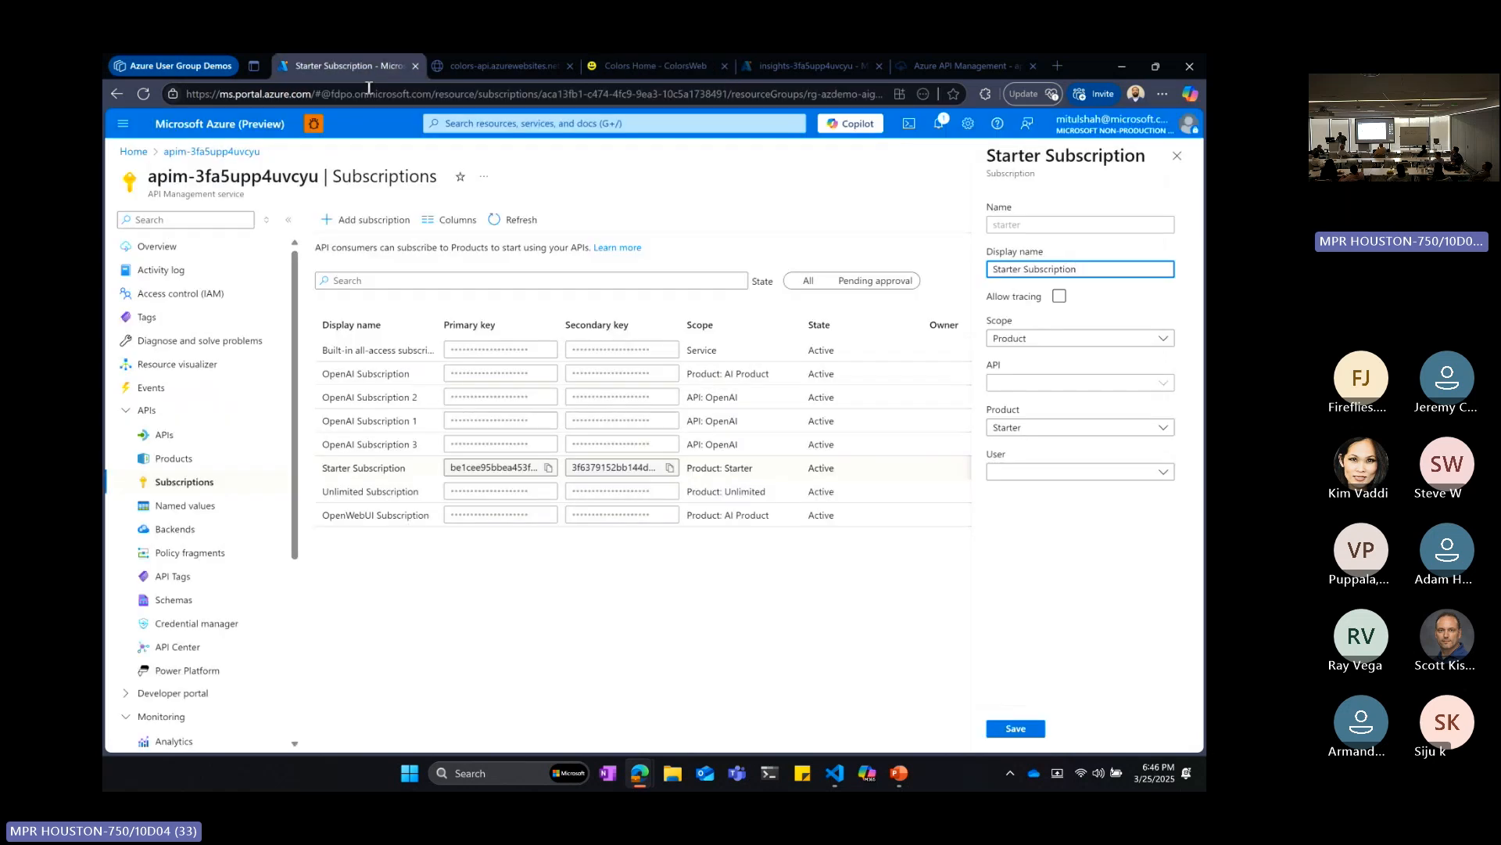
{"action": "left_click", "coordinate": [191, 456]}
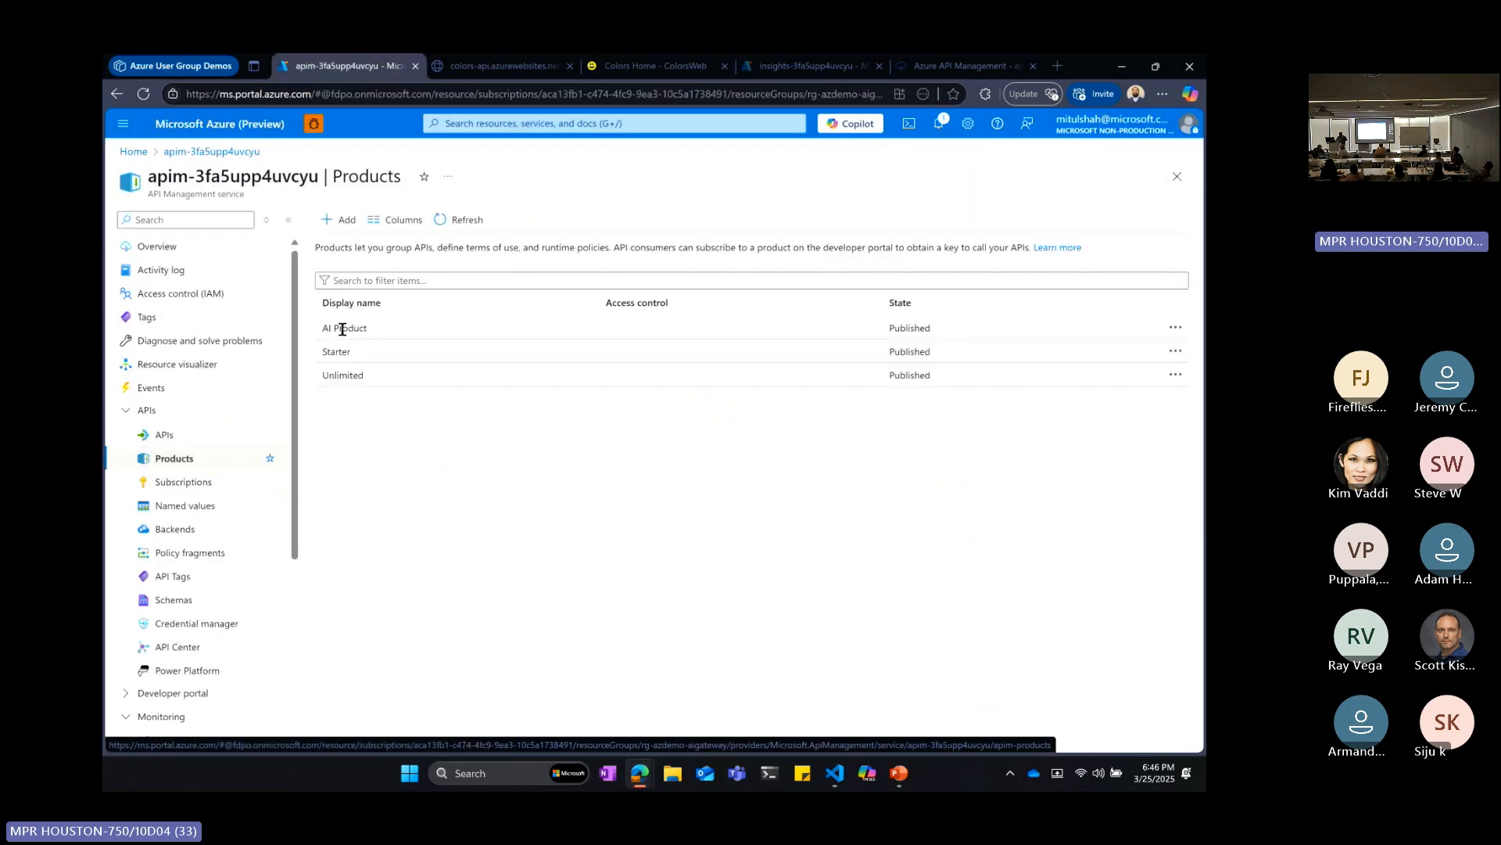
{"action": "left_click", "coordinate": [352, 349]}
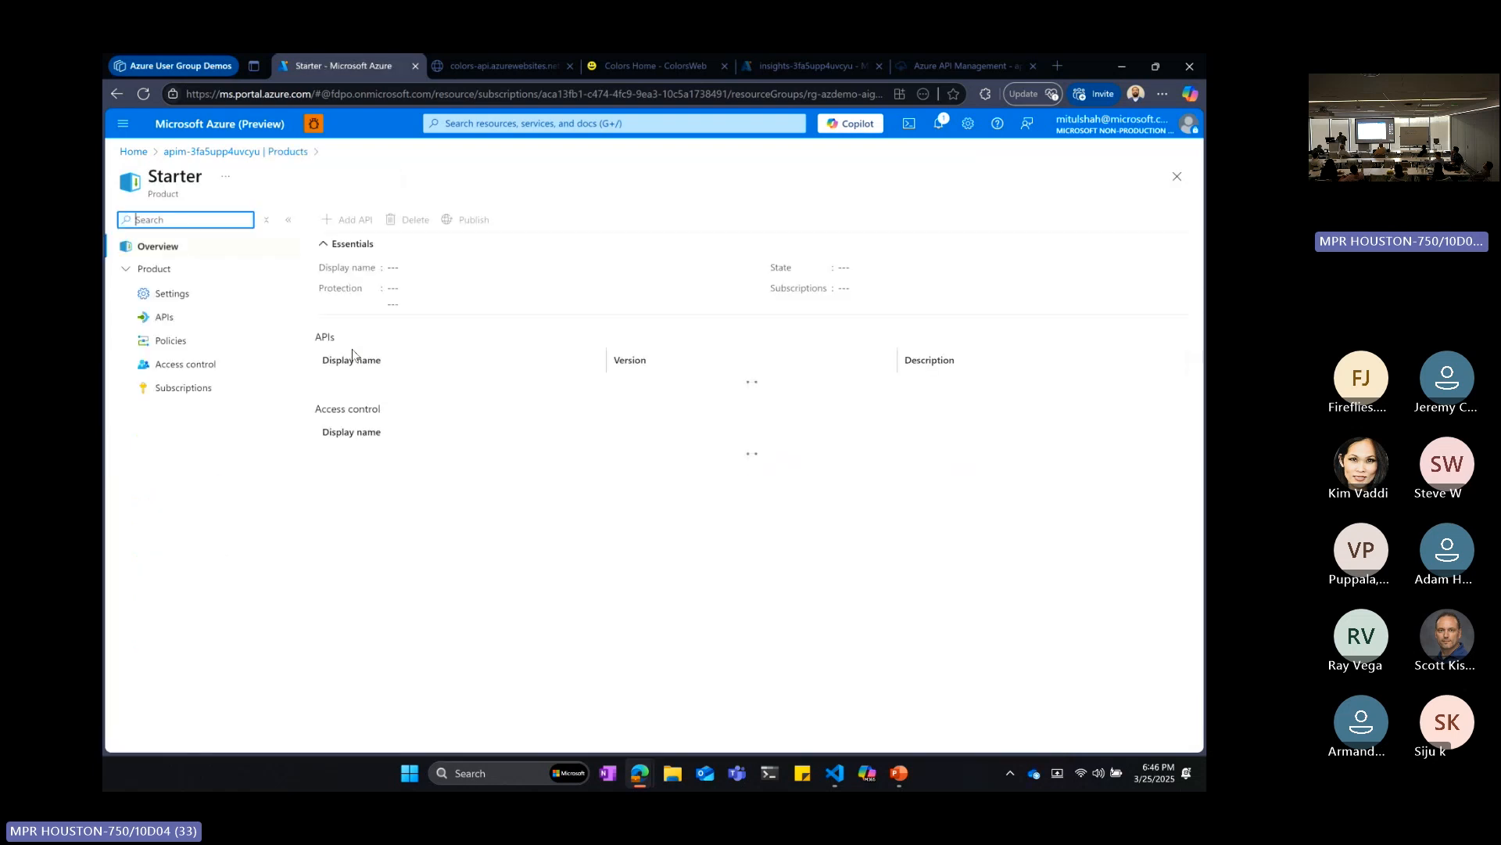
{"action": "left_click", "coordinate": [207, 351]}
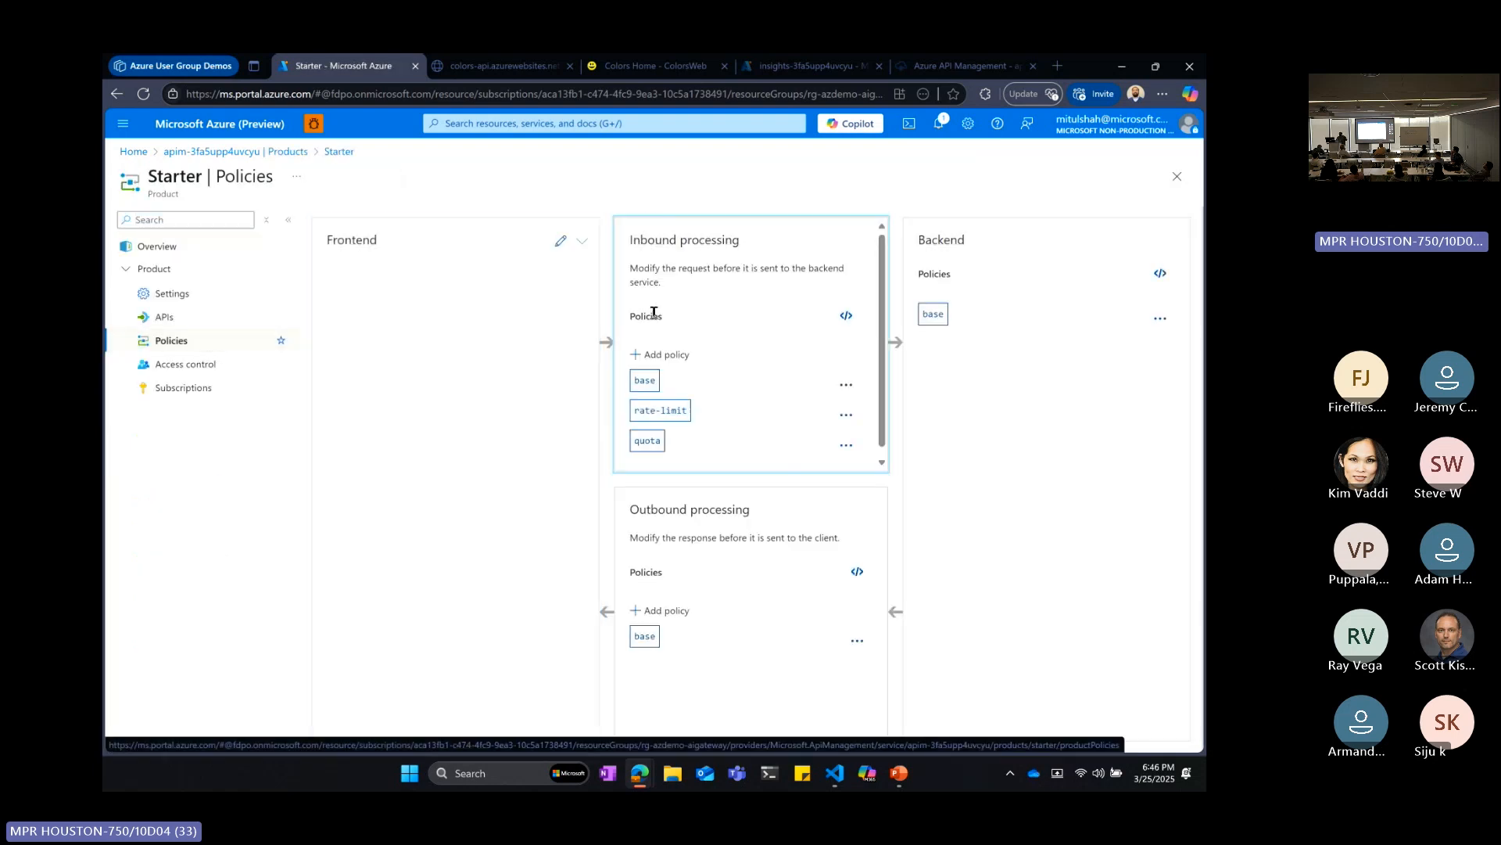
{"action": "mouse_move", "coordinate": [655, 420]}
{"action": "left_click", "coordinate": [846, 316]}
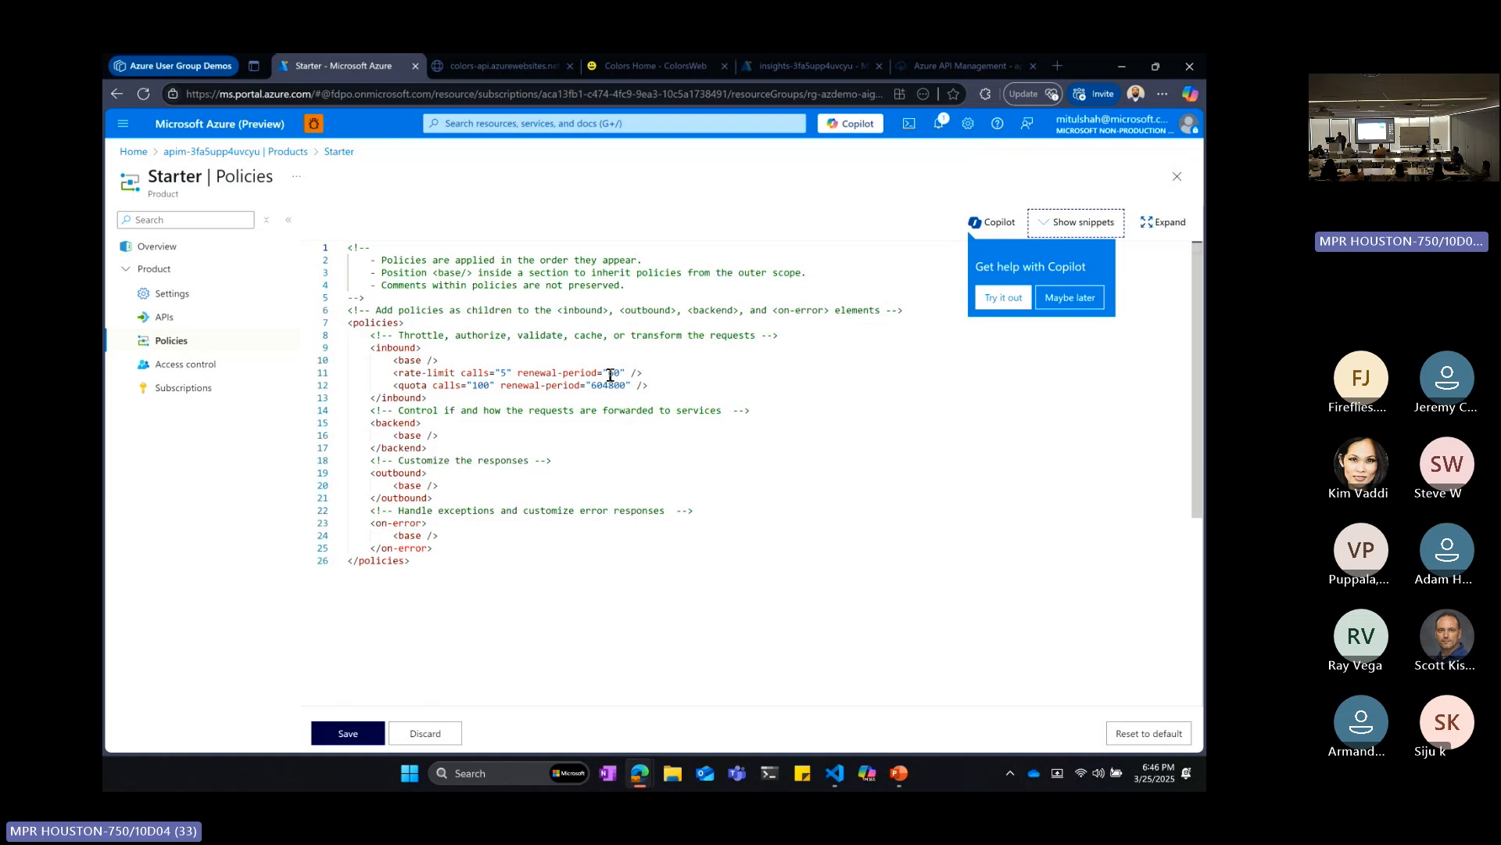
{"action": "left_click", "coordinate": [454, 737]}
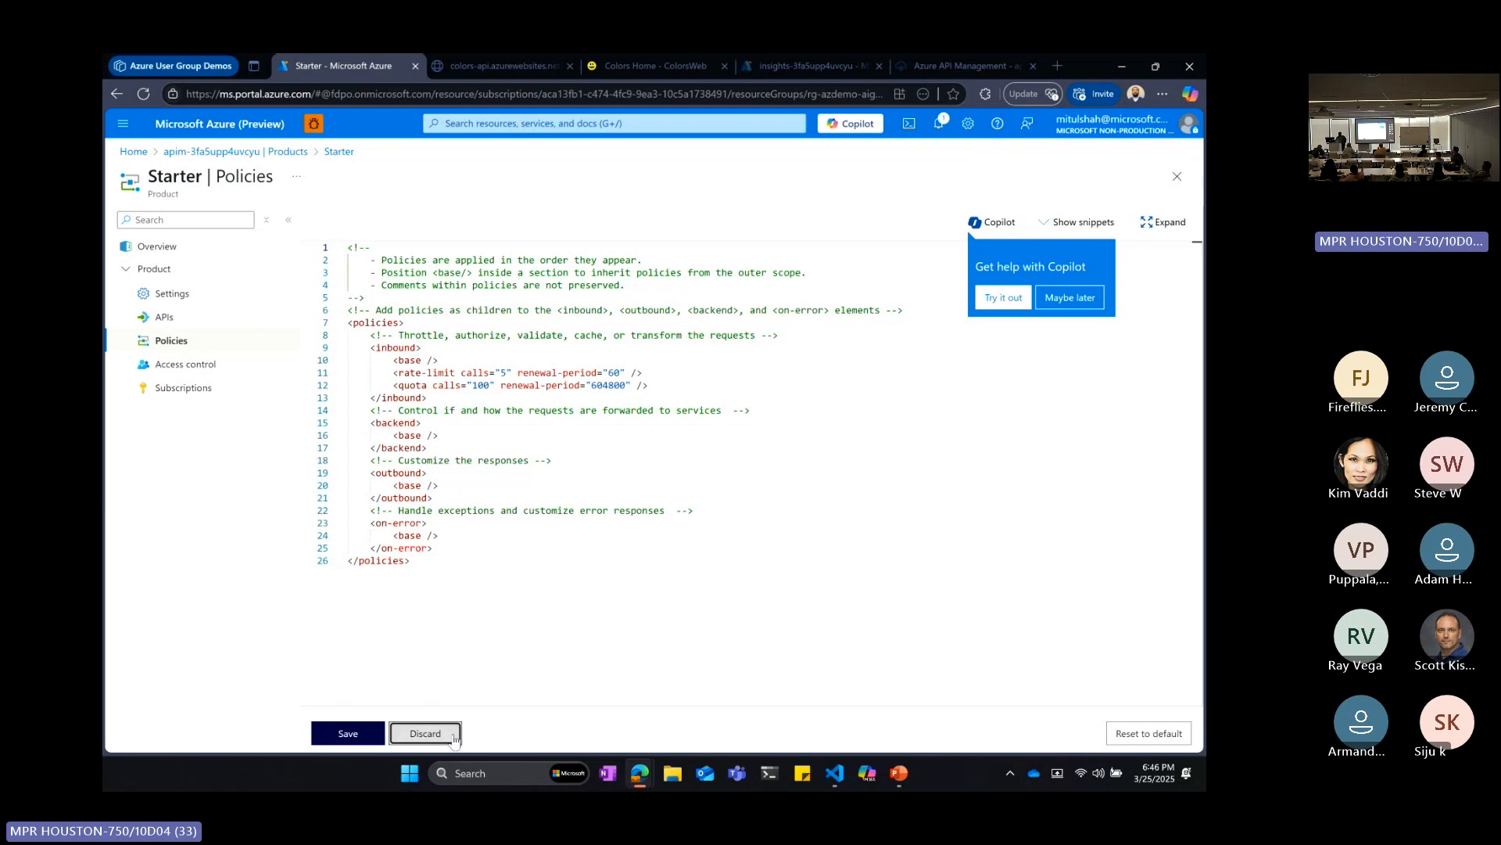
- Reset the lights on the Colors website and start the calls again with the Starter subscription key
{"action": "left_click", "coordinate": [537, 68]}
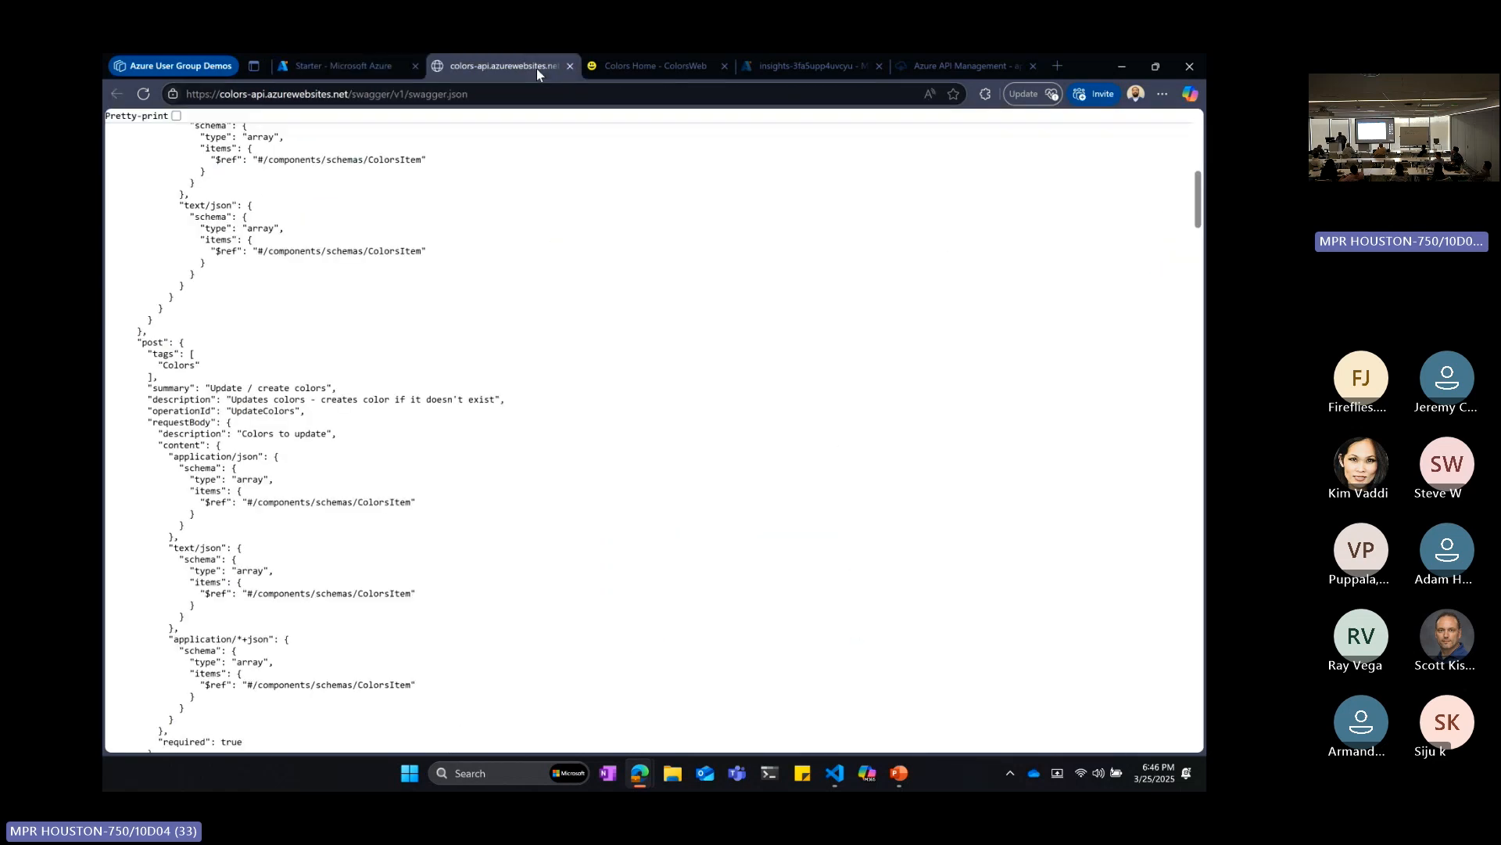
{"action": "left_click", "coordinate": [666, 75]}
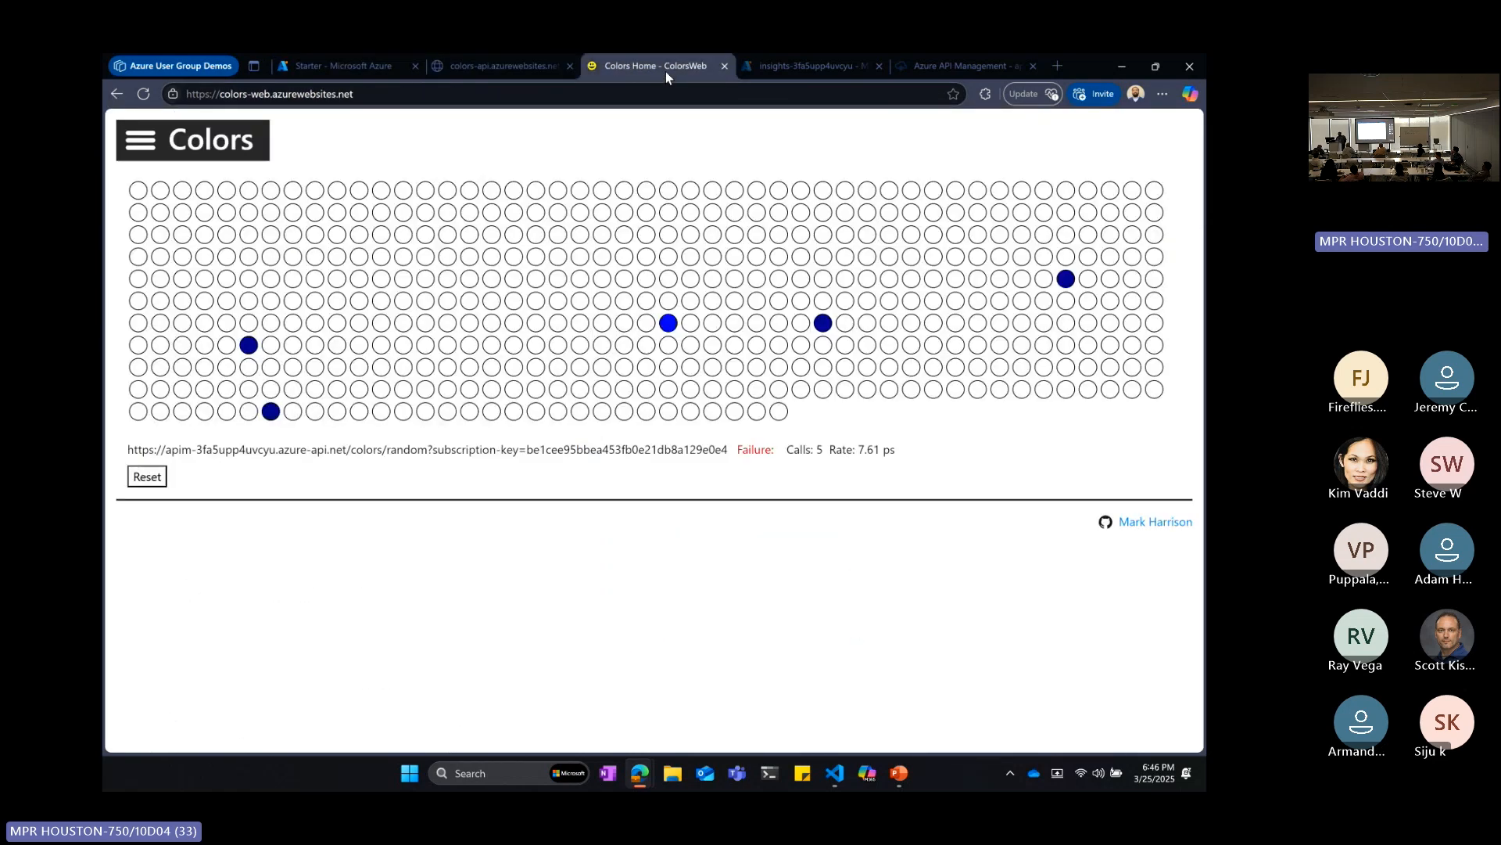
{"action": "left_click", "coordinate": [152, 480]}
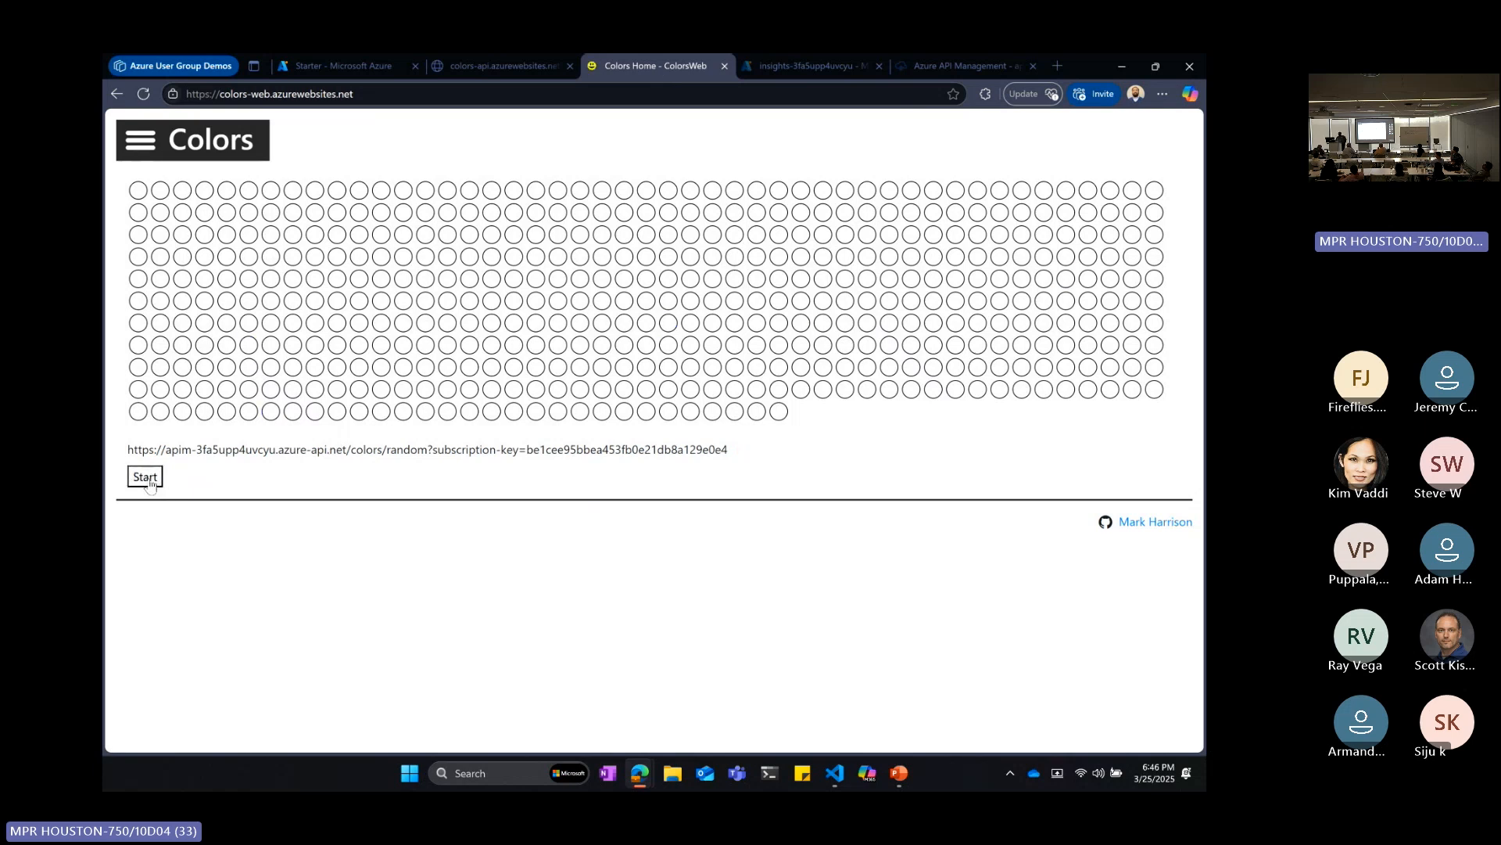
{"action": "left_click", "coordinate": [150, 482]}
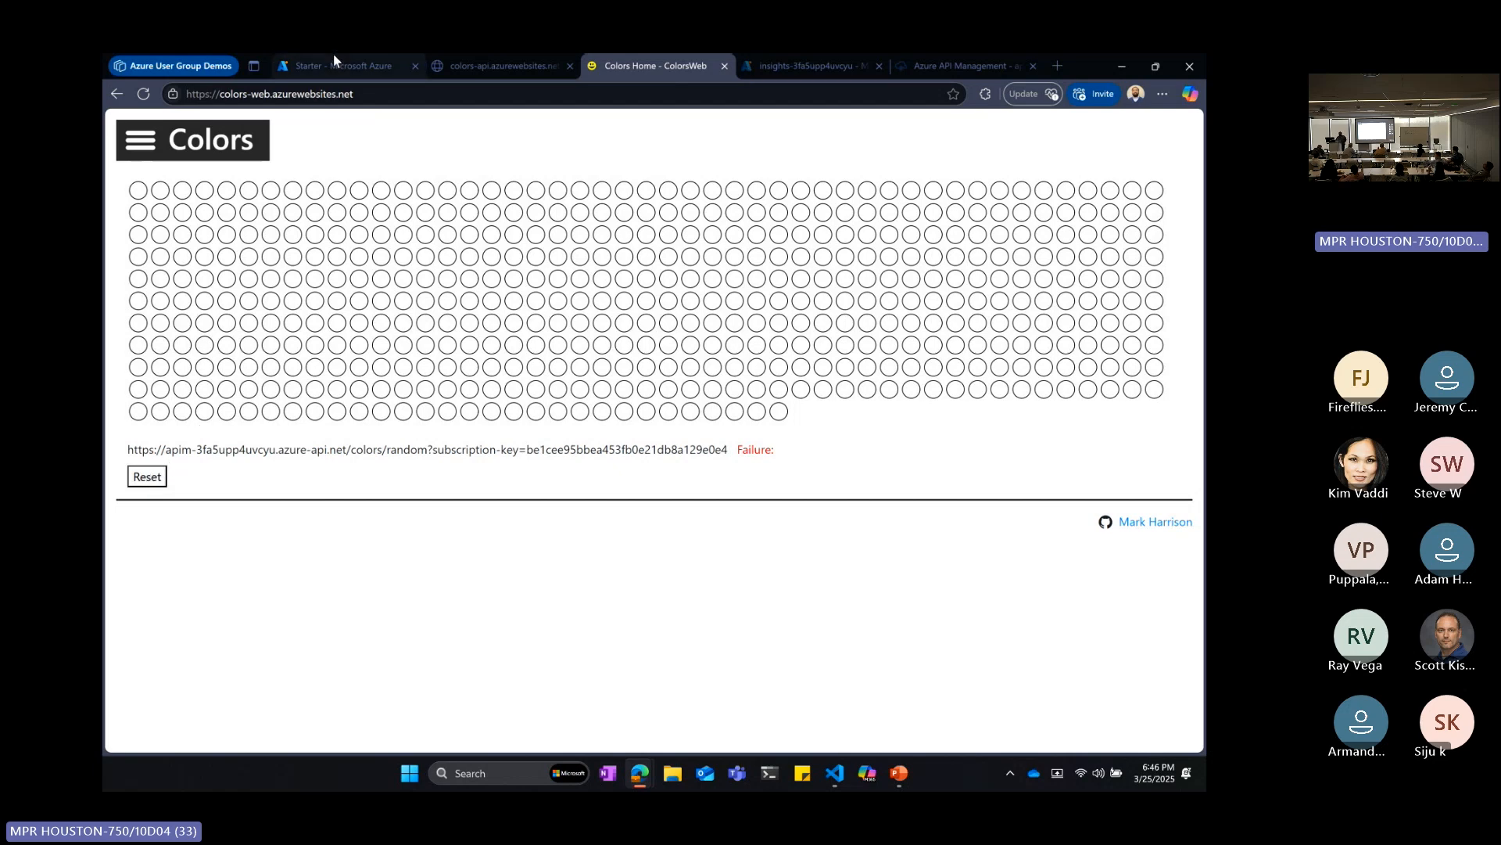
- Reveal the keys of the Unlimited Subscription in API Management and copy its primary key
{"action": "left_click", "coordinate": [377, 67]}
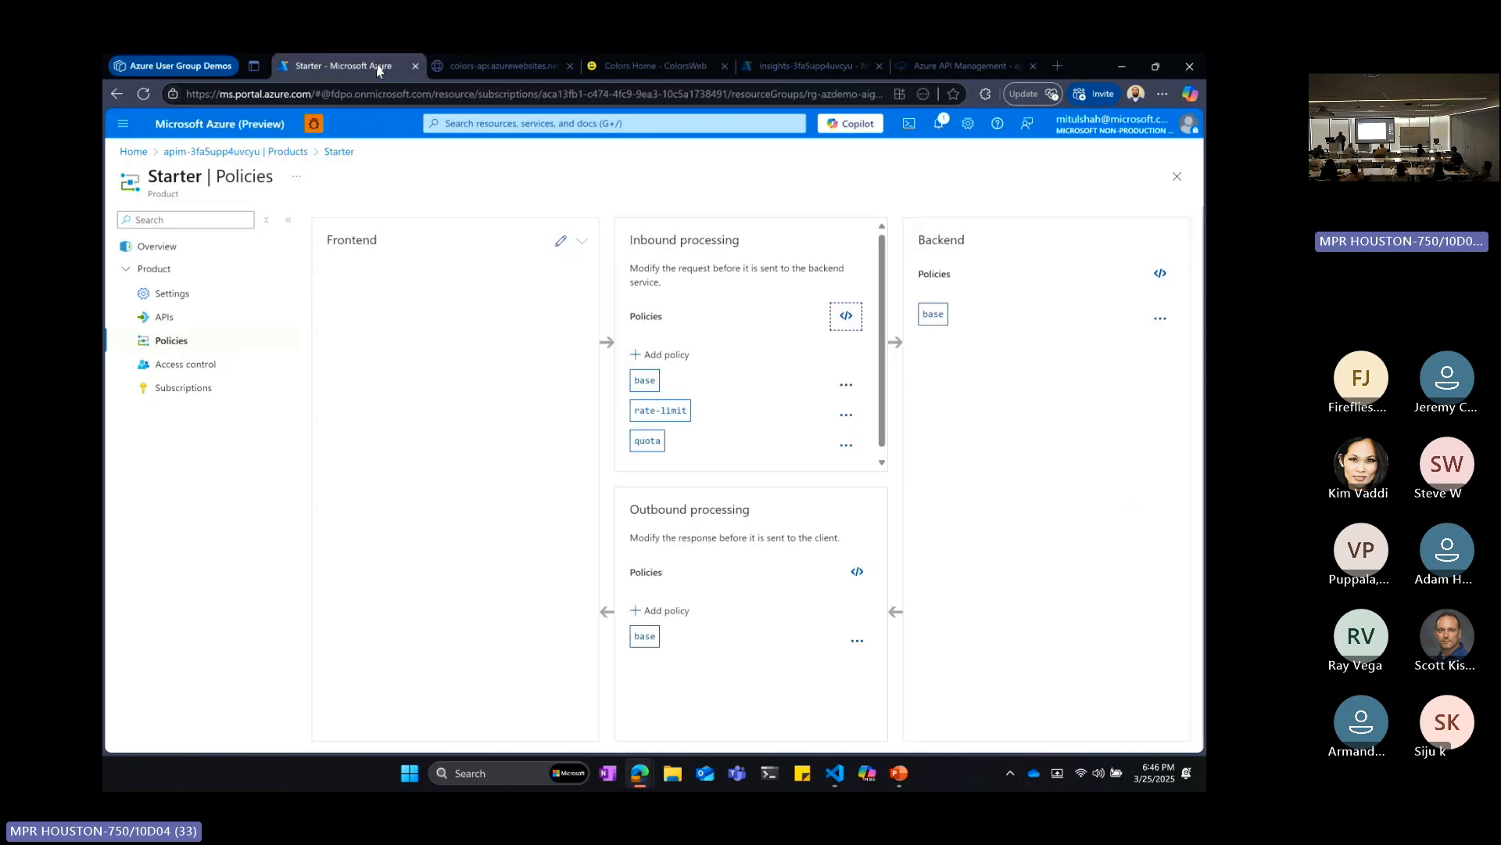
{"action": "left_click", "coordinate": [204, 153]}
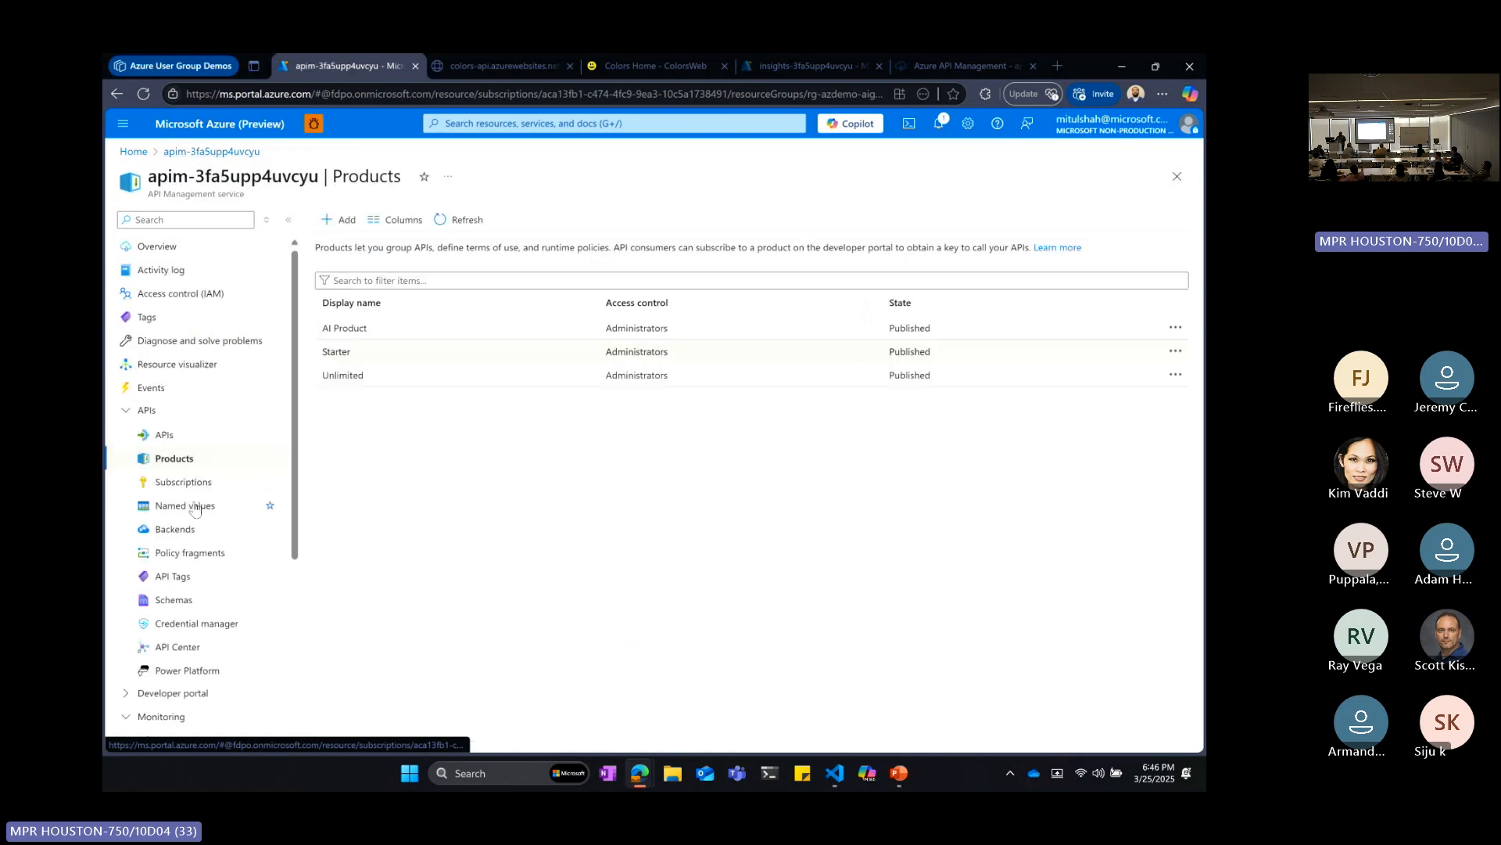
{"action": "left_click", "coordinate": [194, 485]}
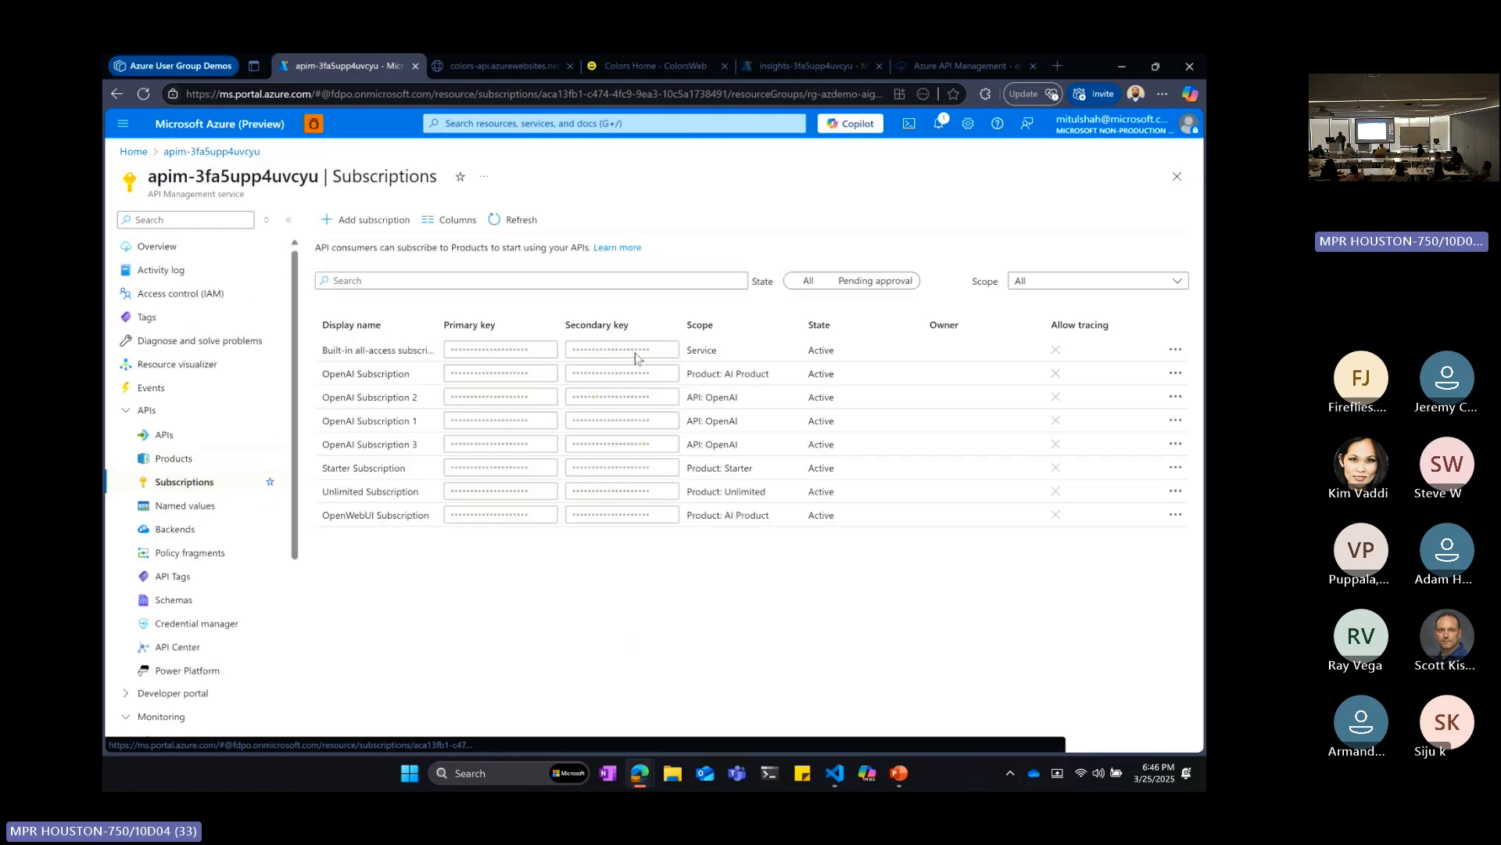
{"action": "left_click", "coordinate": [1173, 492]}
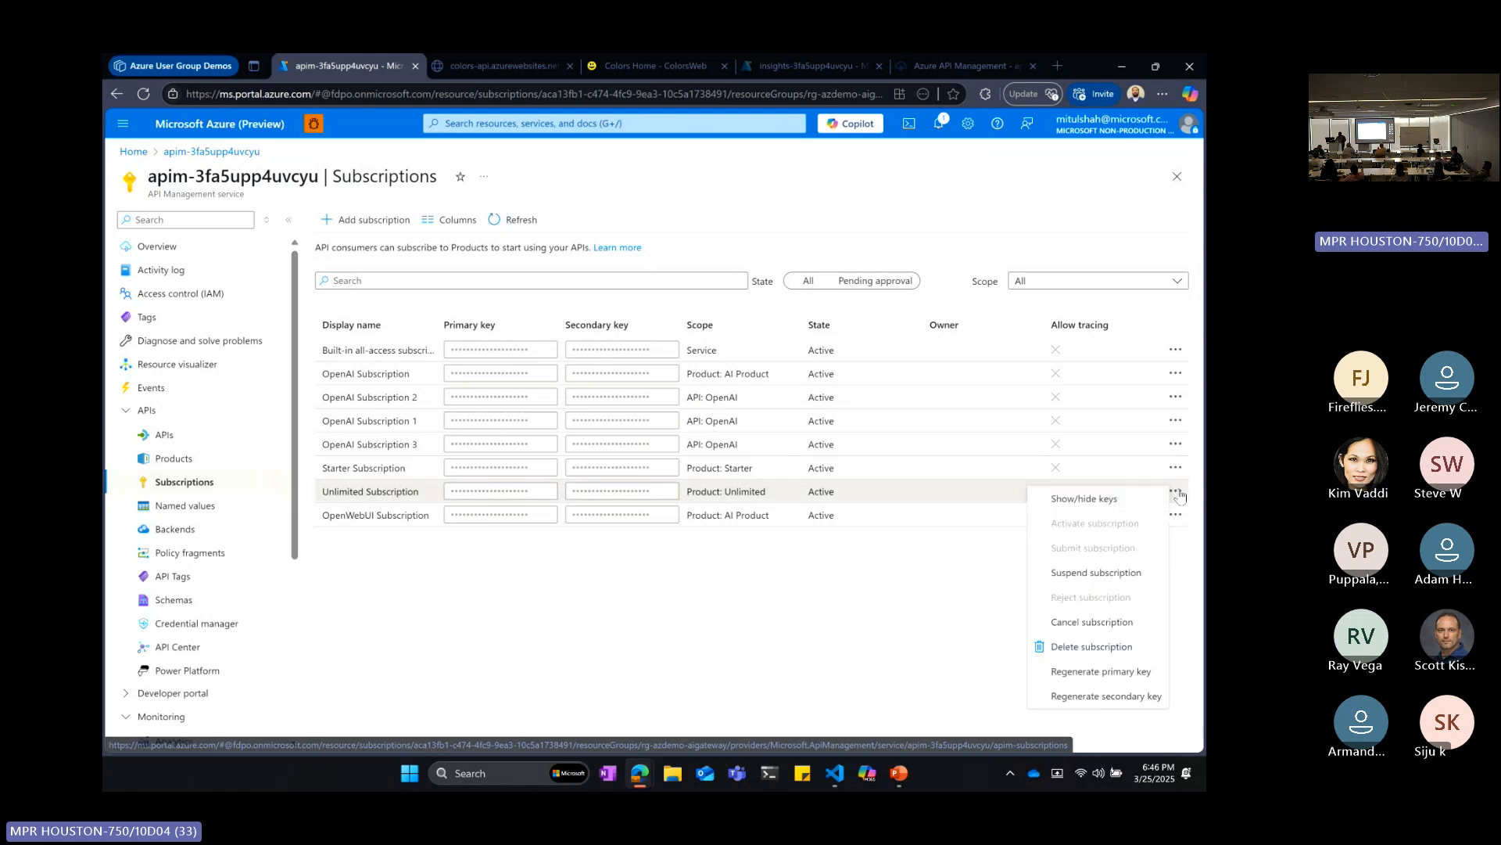
{"action": "left_click", "coordinate": [1137, 500]}
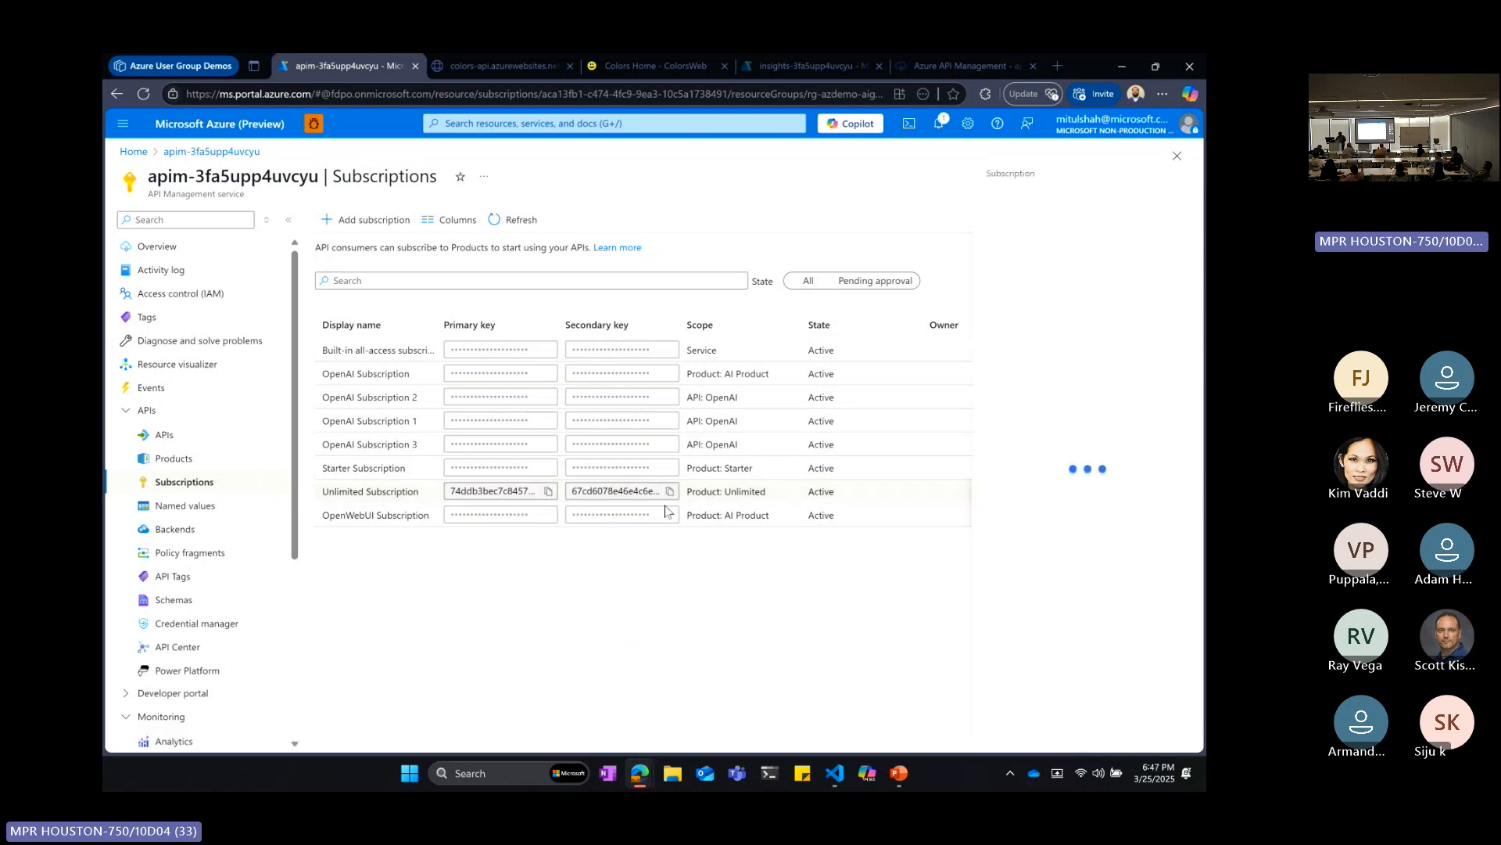
{"action": "left_click", "coordinate": [549, 492]}
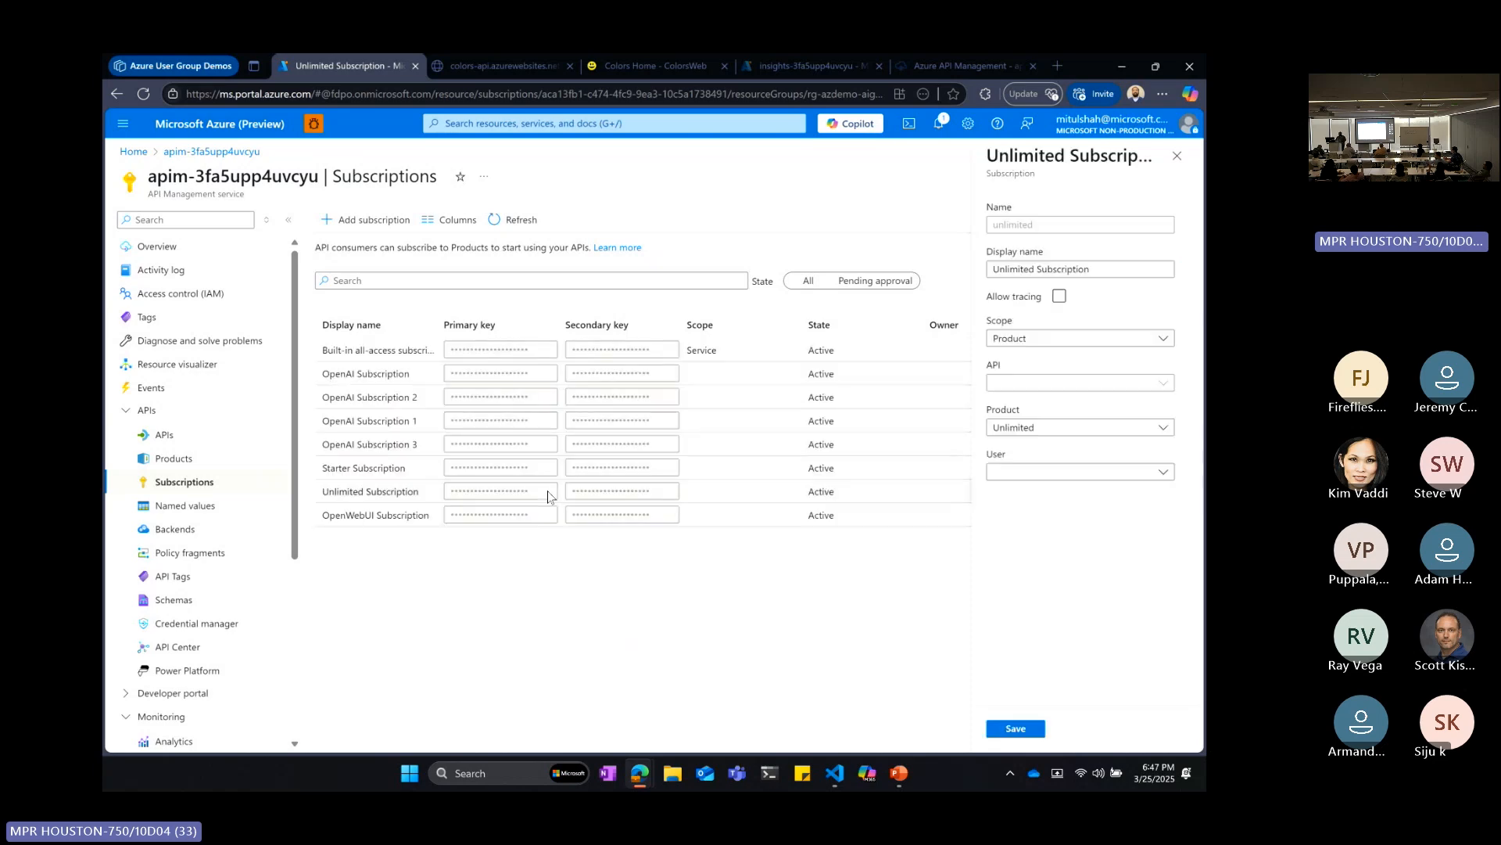
- Replace the subscription key in the Colors website's API URL with the copied Unlimited key, submit it, and run and reset the calls
{"action": "left_click", "coordinate": [490, 64]}
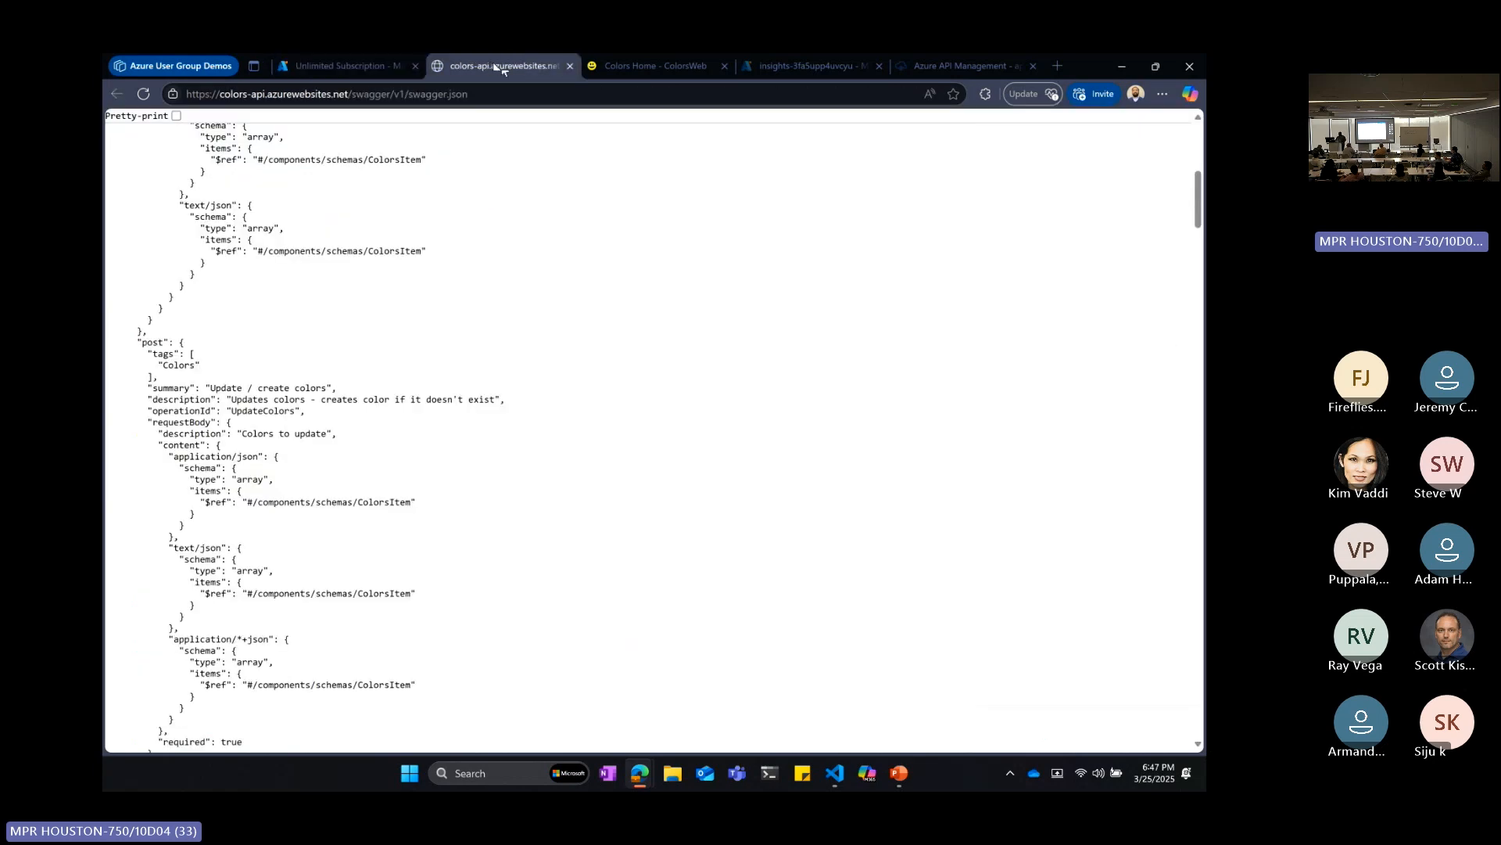
{"action": "left_click", "coordinate": [648, 67]}
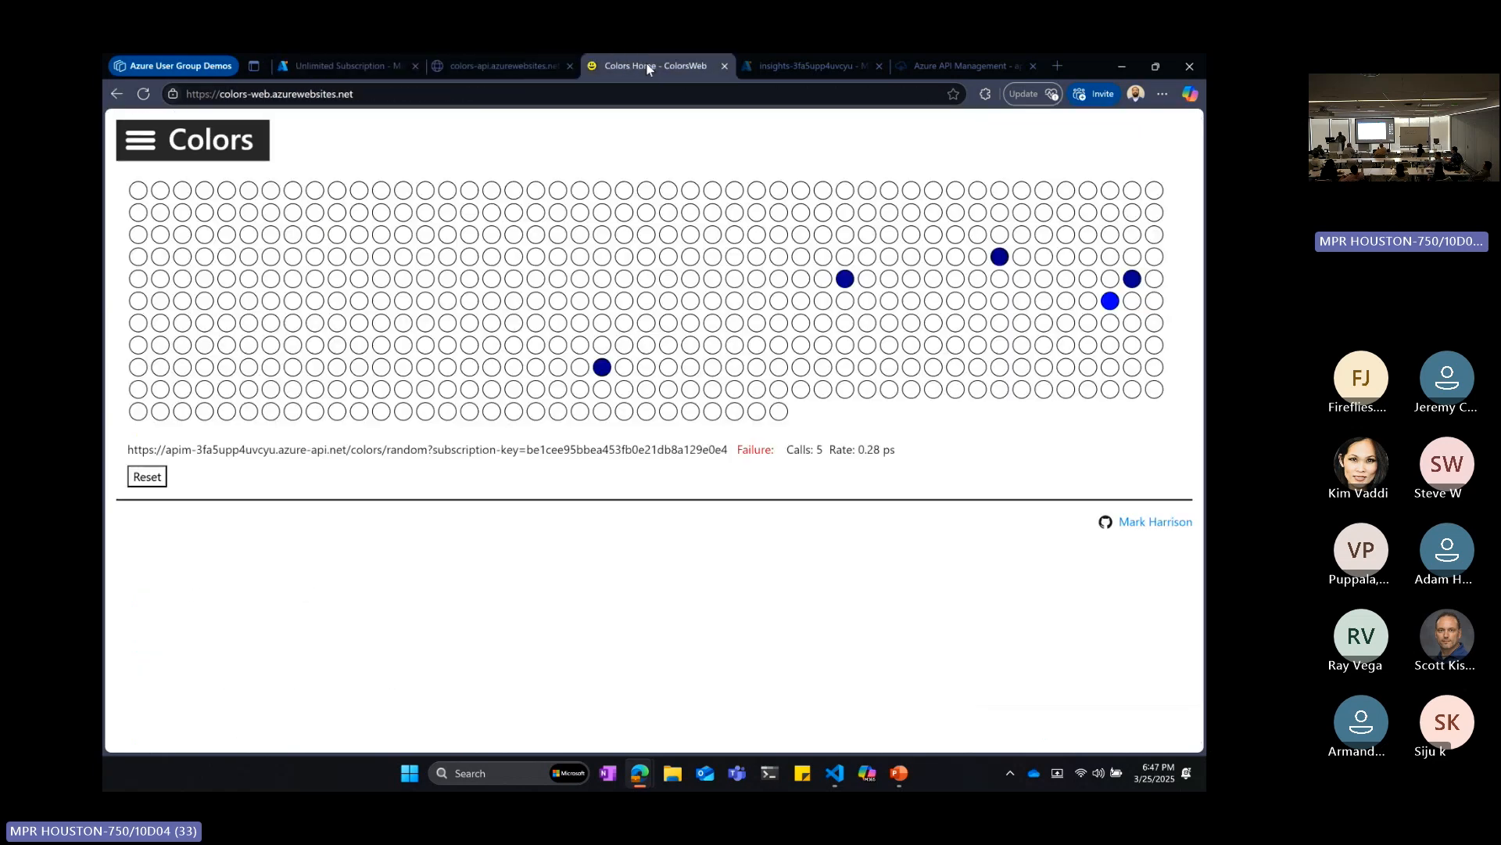
{"action": "left_click", "coordinate": [138, 138]}
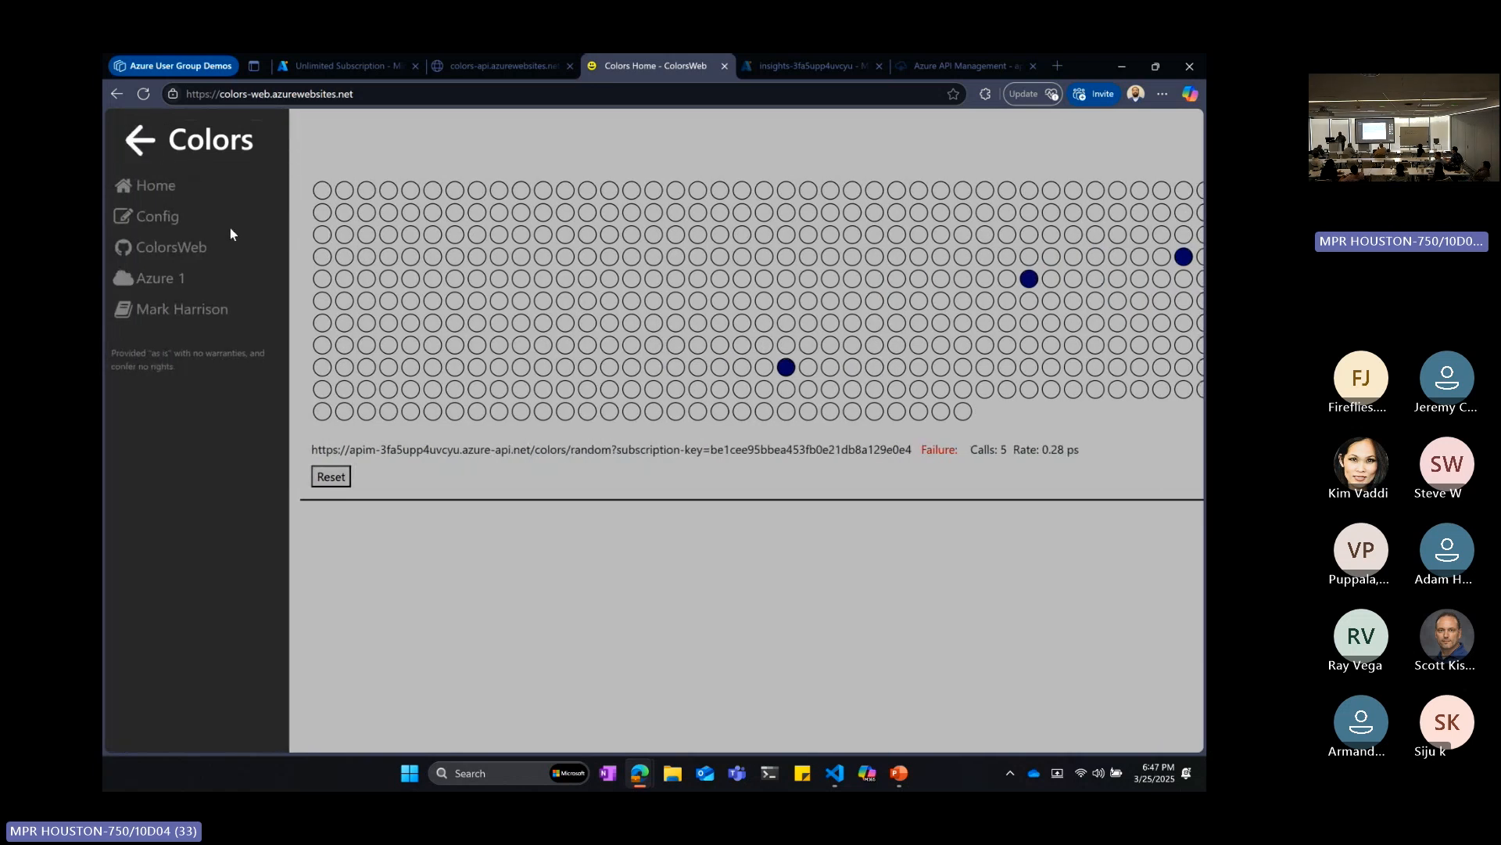
{"action": "left_click", "coordinate": [167, 220]}
{"action": "left_click_drag", "start_coordinate": [462, 221], "coordinate": [553, 227]}
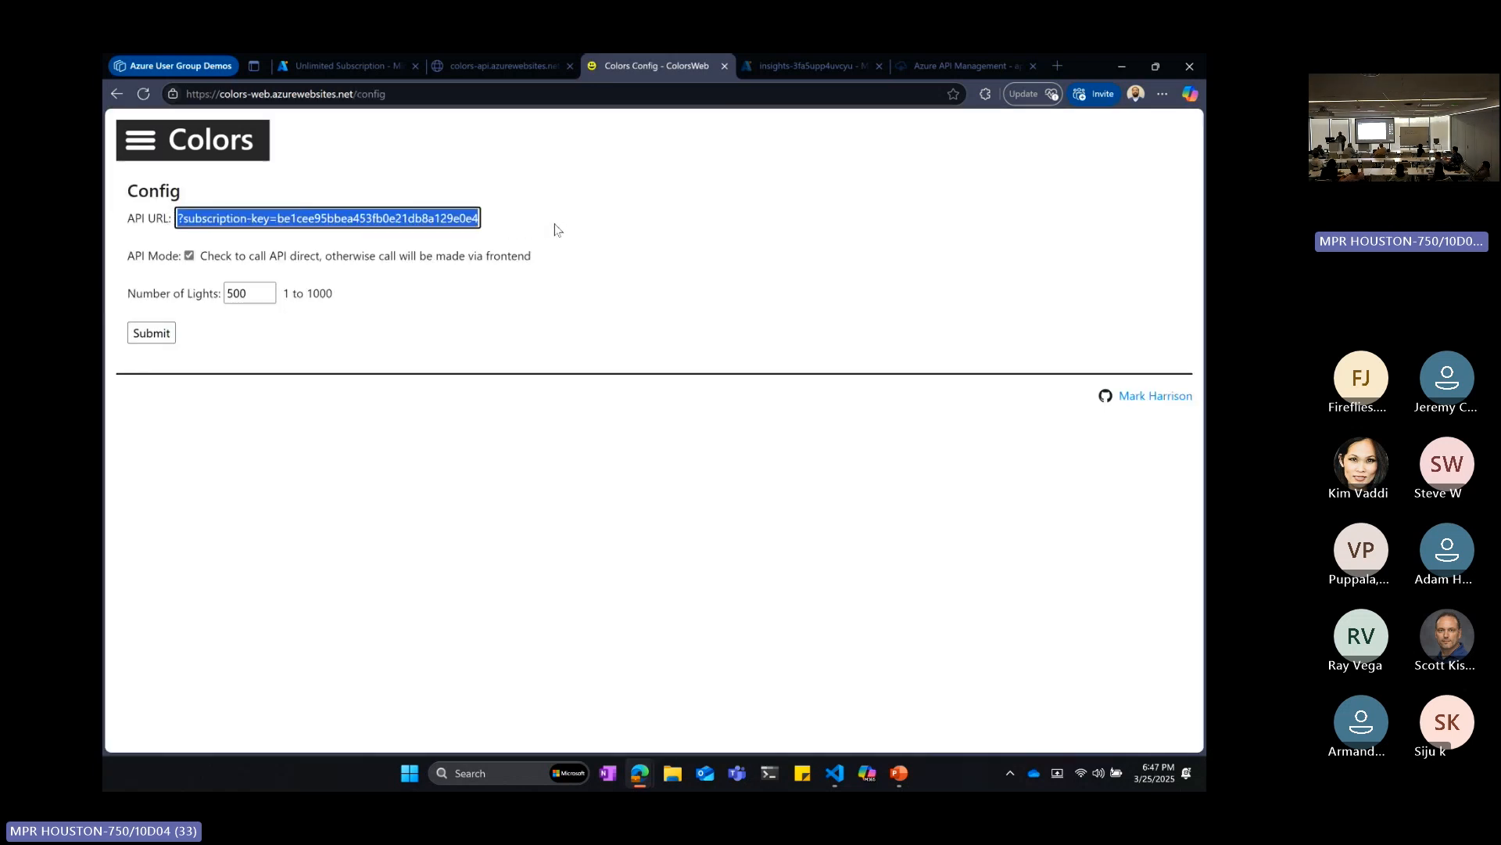
{"action": "left_click", "coordinate": [345, 220]}
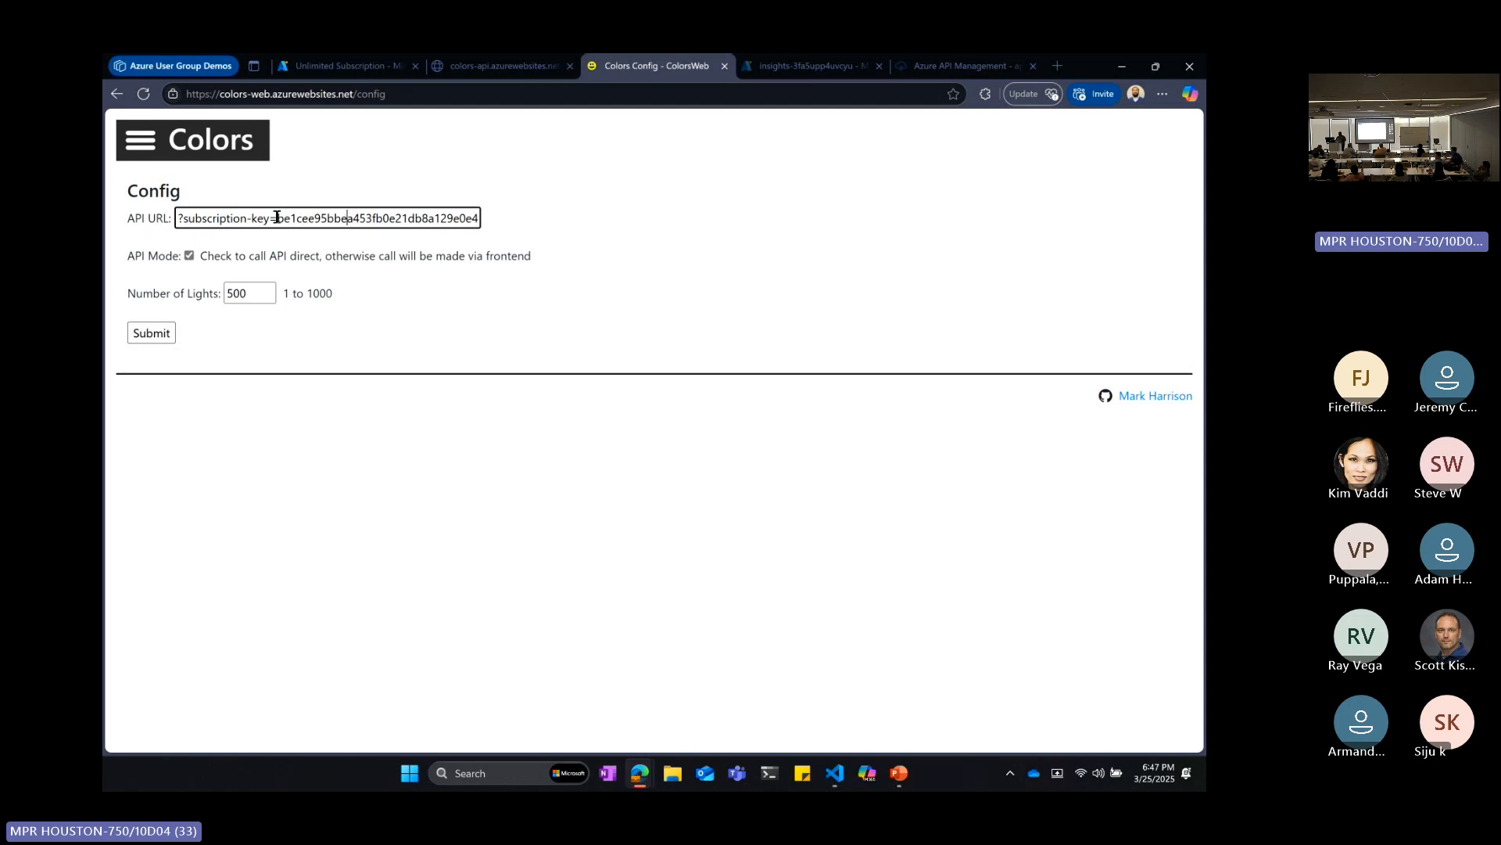
{"action": "left_click_drag", "start_coordinate": [278, 219], "coordinate": [588, 227]}
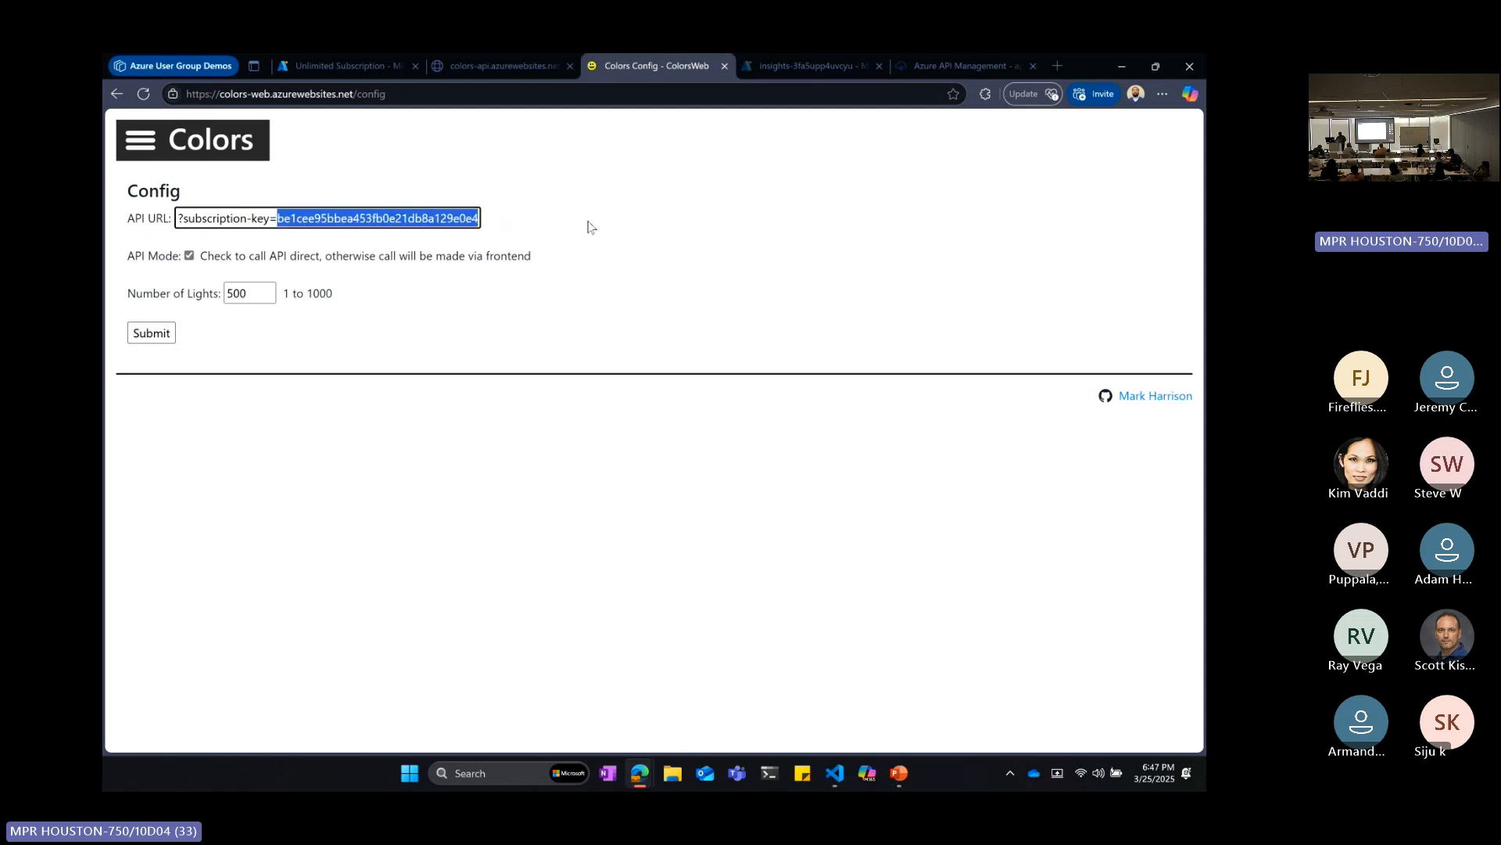
{"action": "left_click", "coordinate": [588, 226]}
{"action": "left_click", "coordinate": [145, 335]}
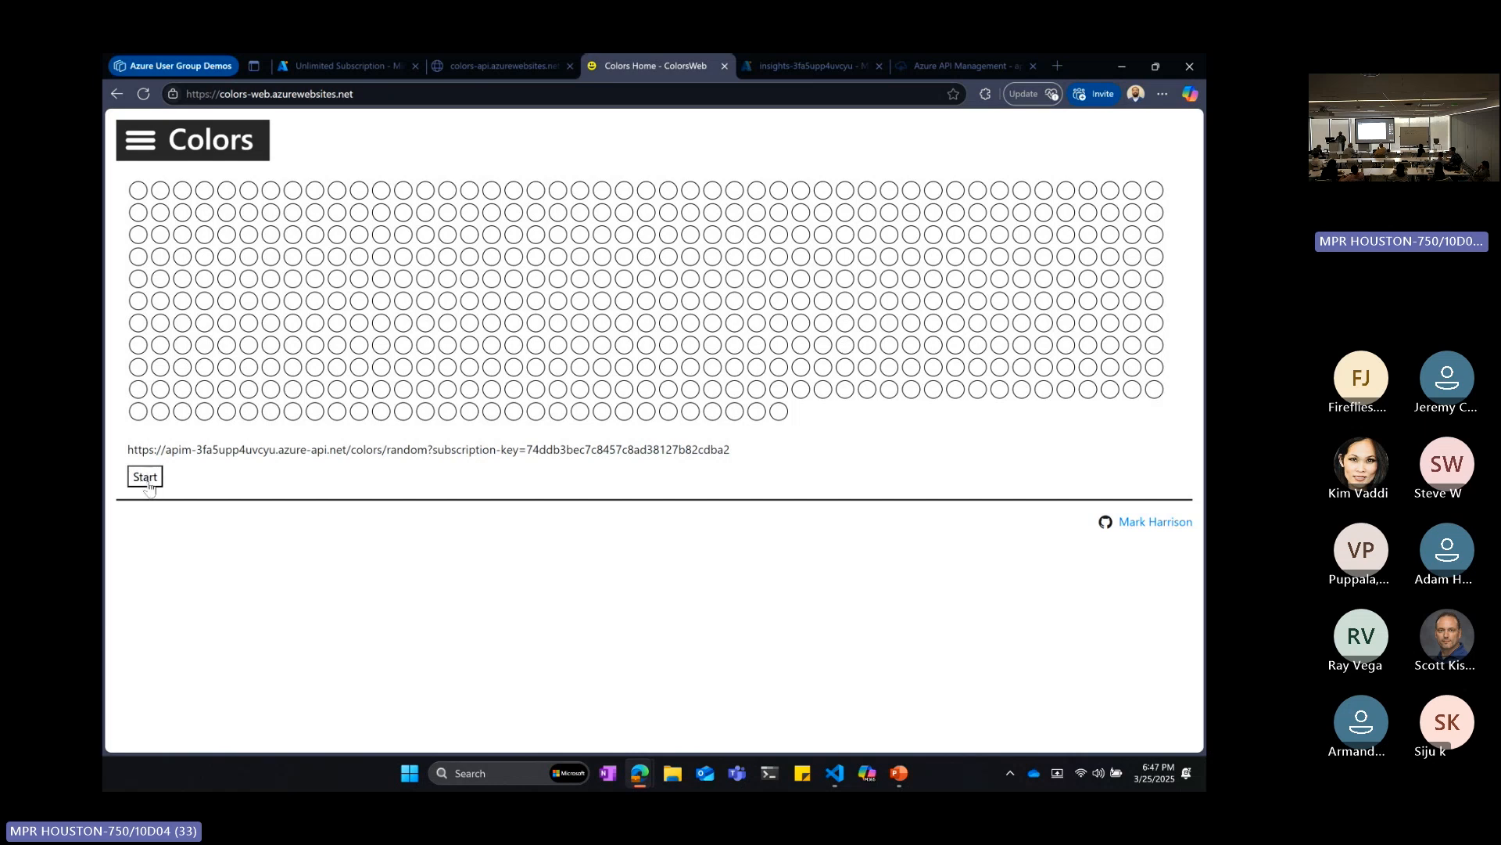
{"action": "left_click", "coordinate": [145, 477]}
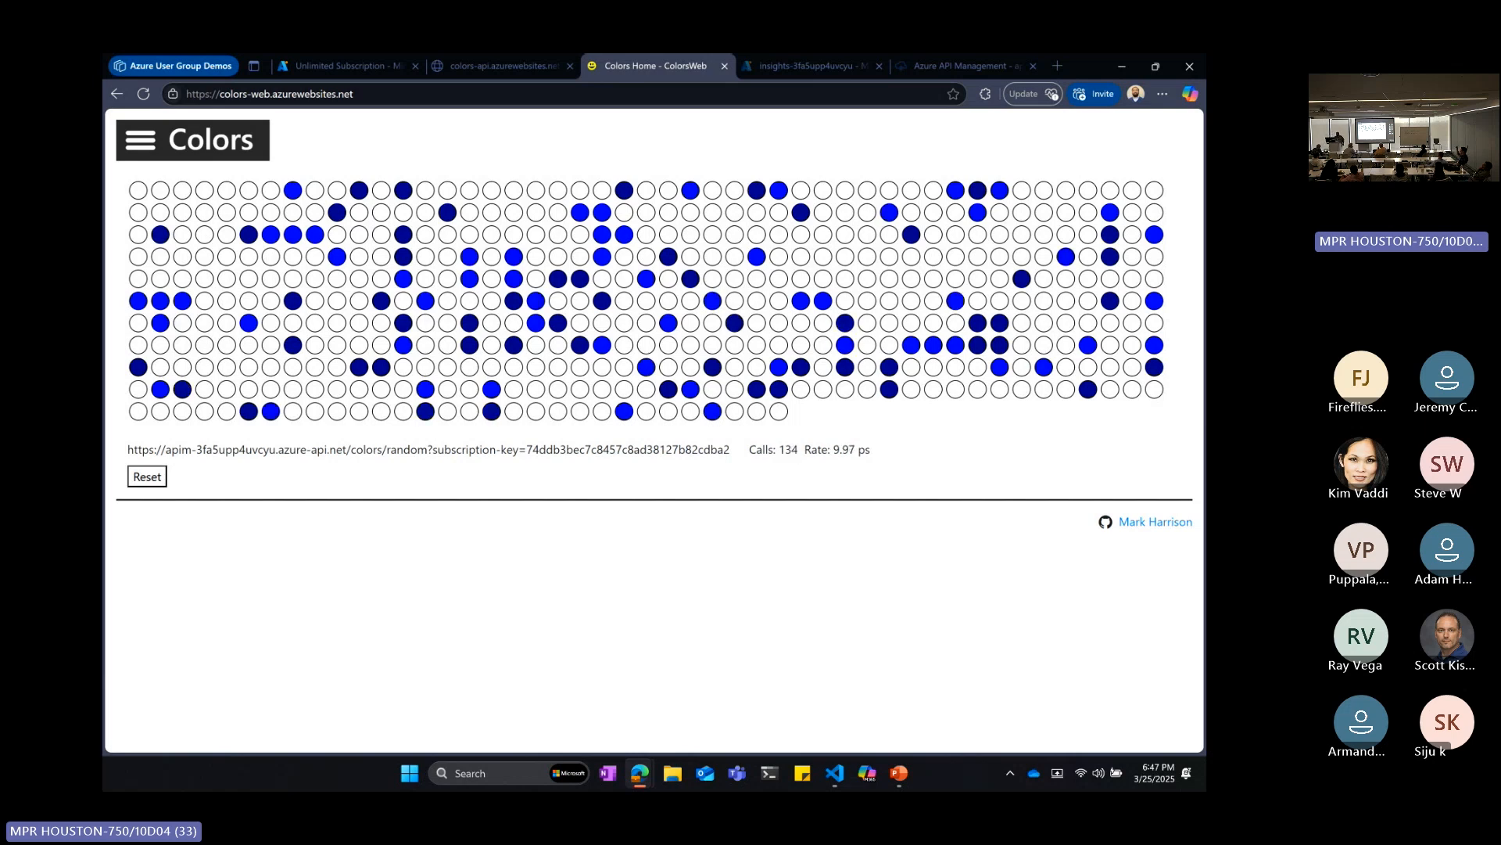
{"action": "left_click", "coordinate": [150, 476]}
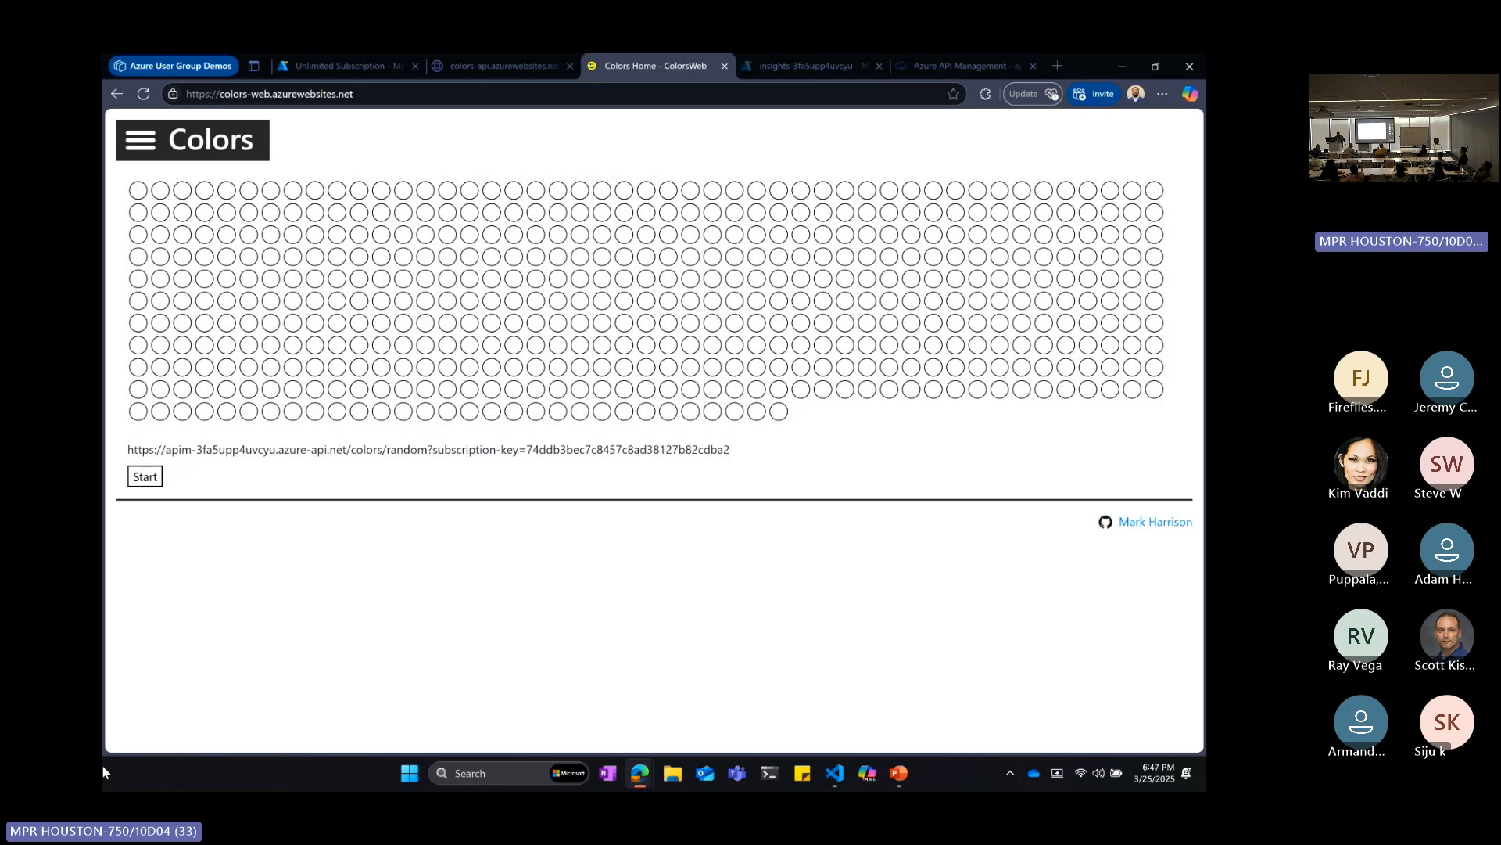
- Open the inbound policy code for all operations of the Colors API in API Management, dismissing the meeting notification
{"action": "left_click", "coordinate": [307, 67]}
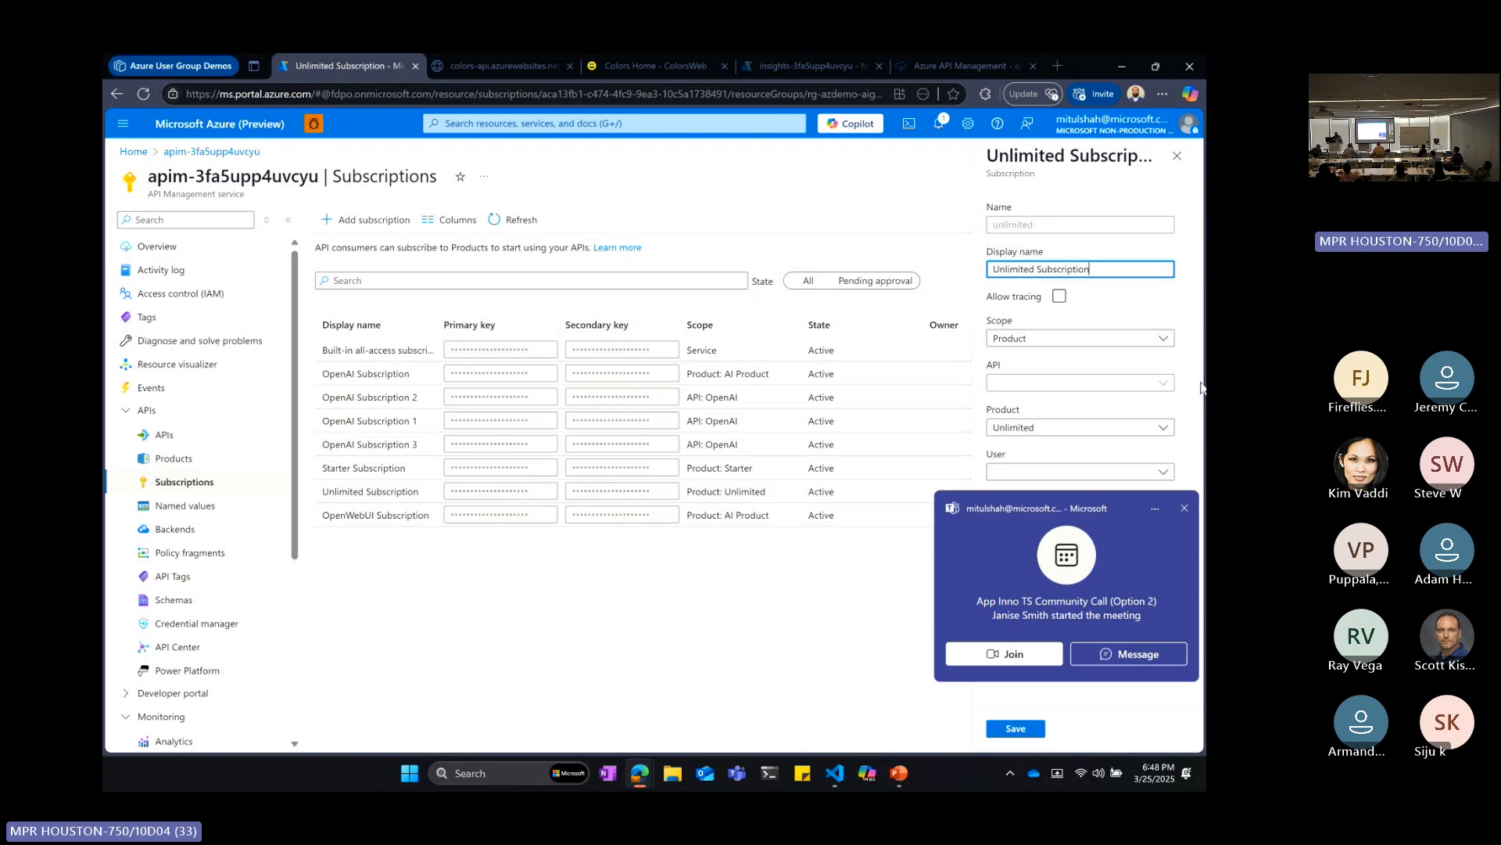
{"action": "left_click", "coordinate": [1187, 510]}
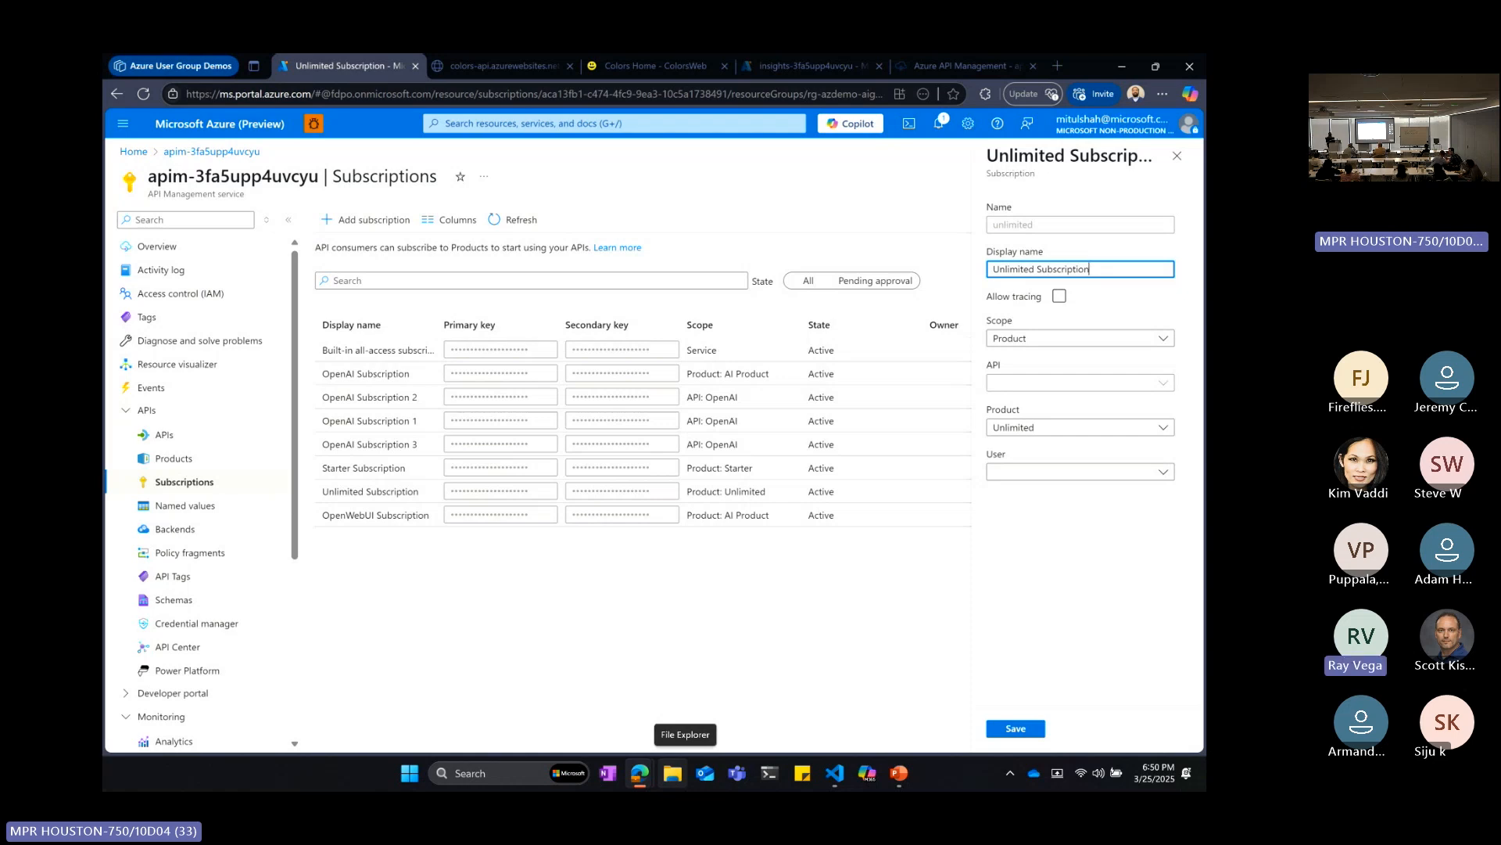
{"action": "left_click", "coordinate": [162, 442]}
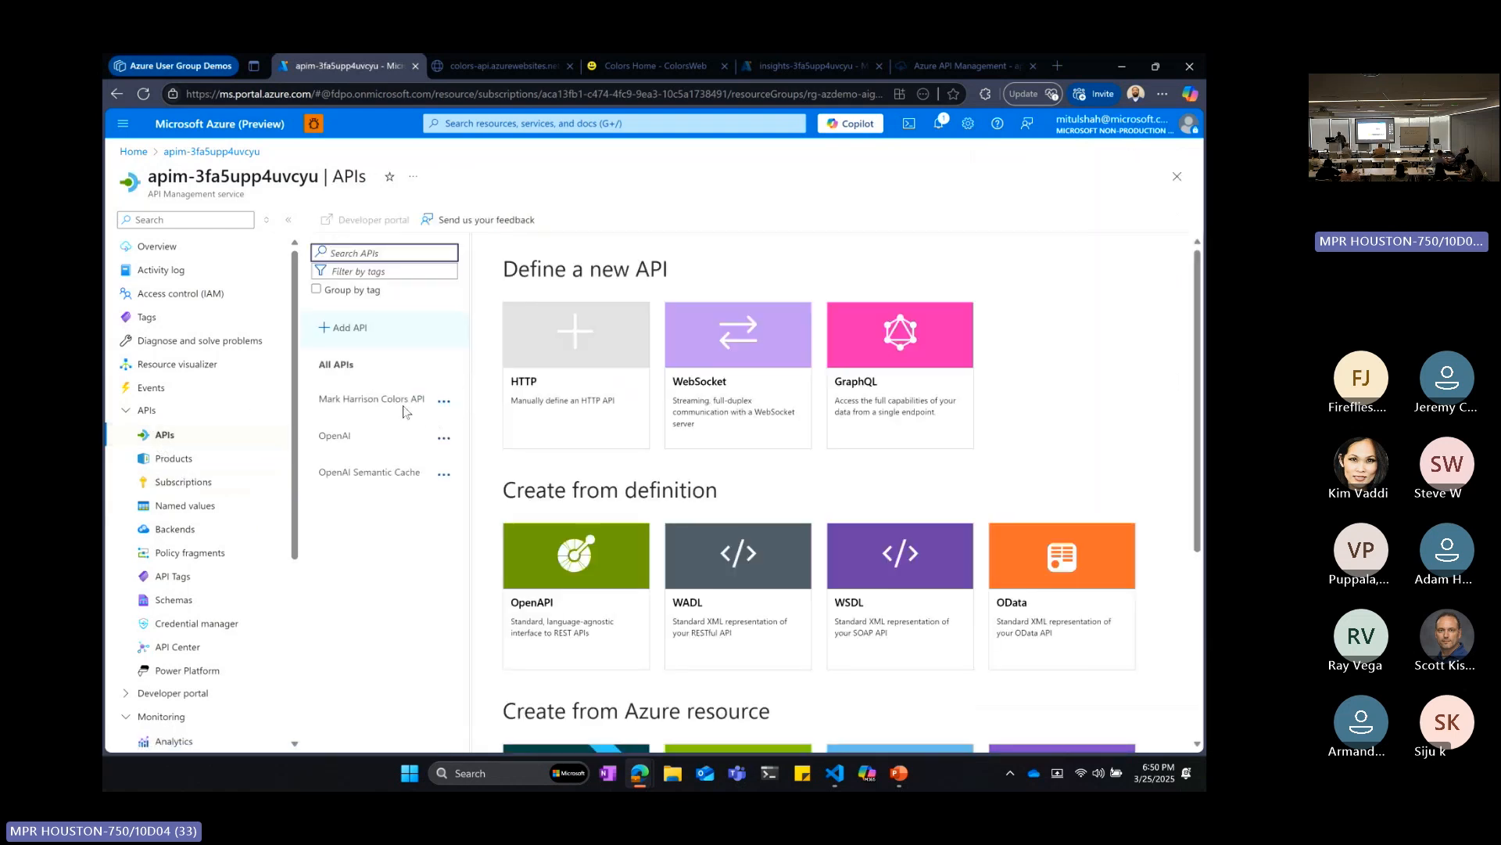
{"action": "left_click", "coordinate": [383, 399]}
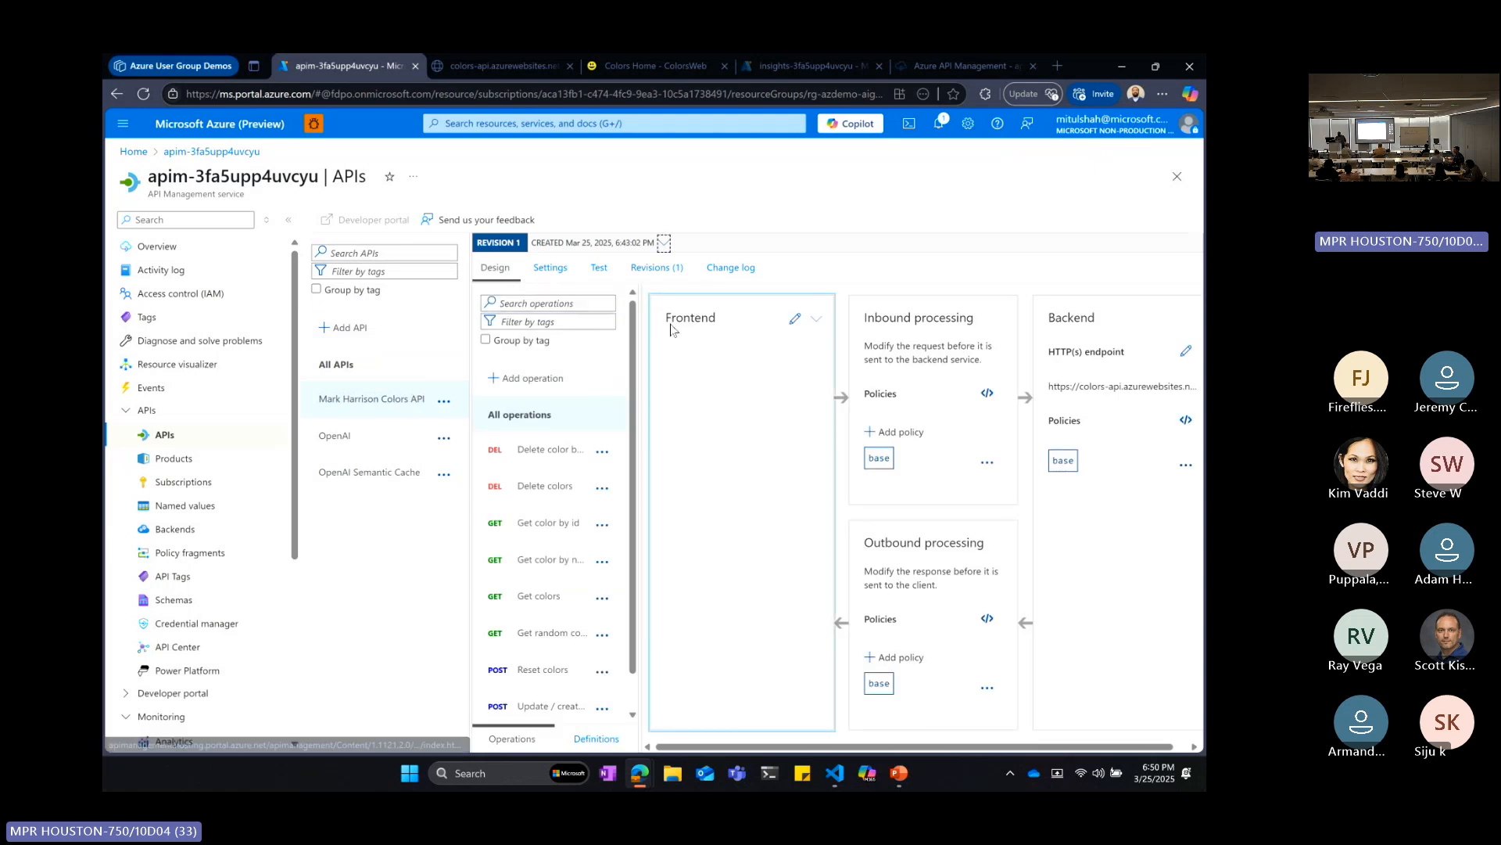
{"action": "left_click", "coordinate": [988, 395]}
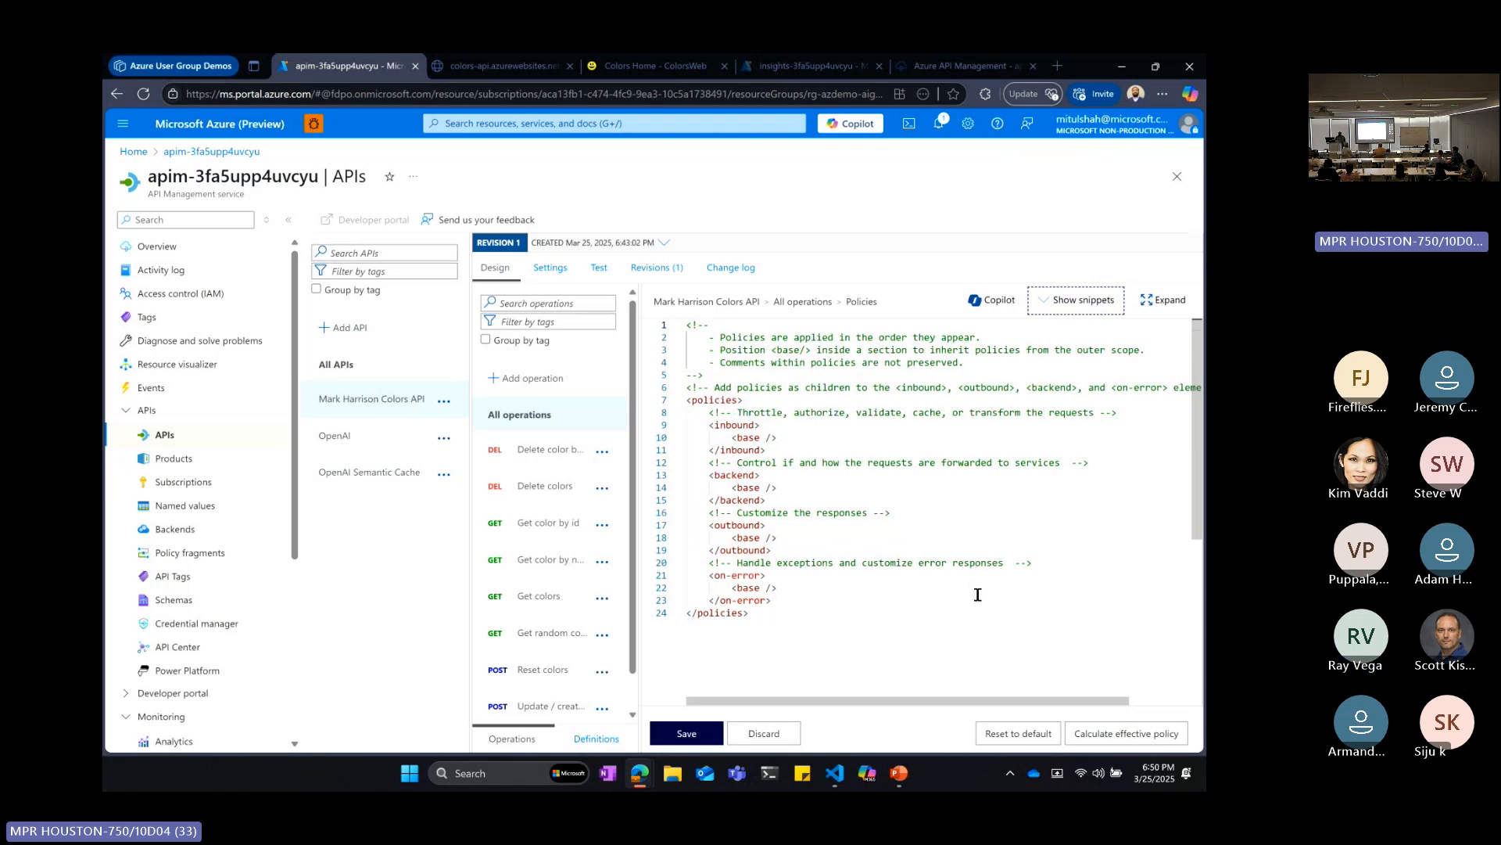
- Calculate the Colors API's effective policy at Product scope, review it for the Starter product, and close the view
{"action": "left_click", "coordinate": [1110, 733]}
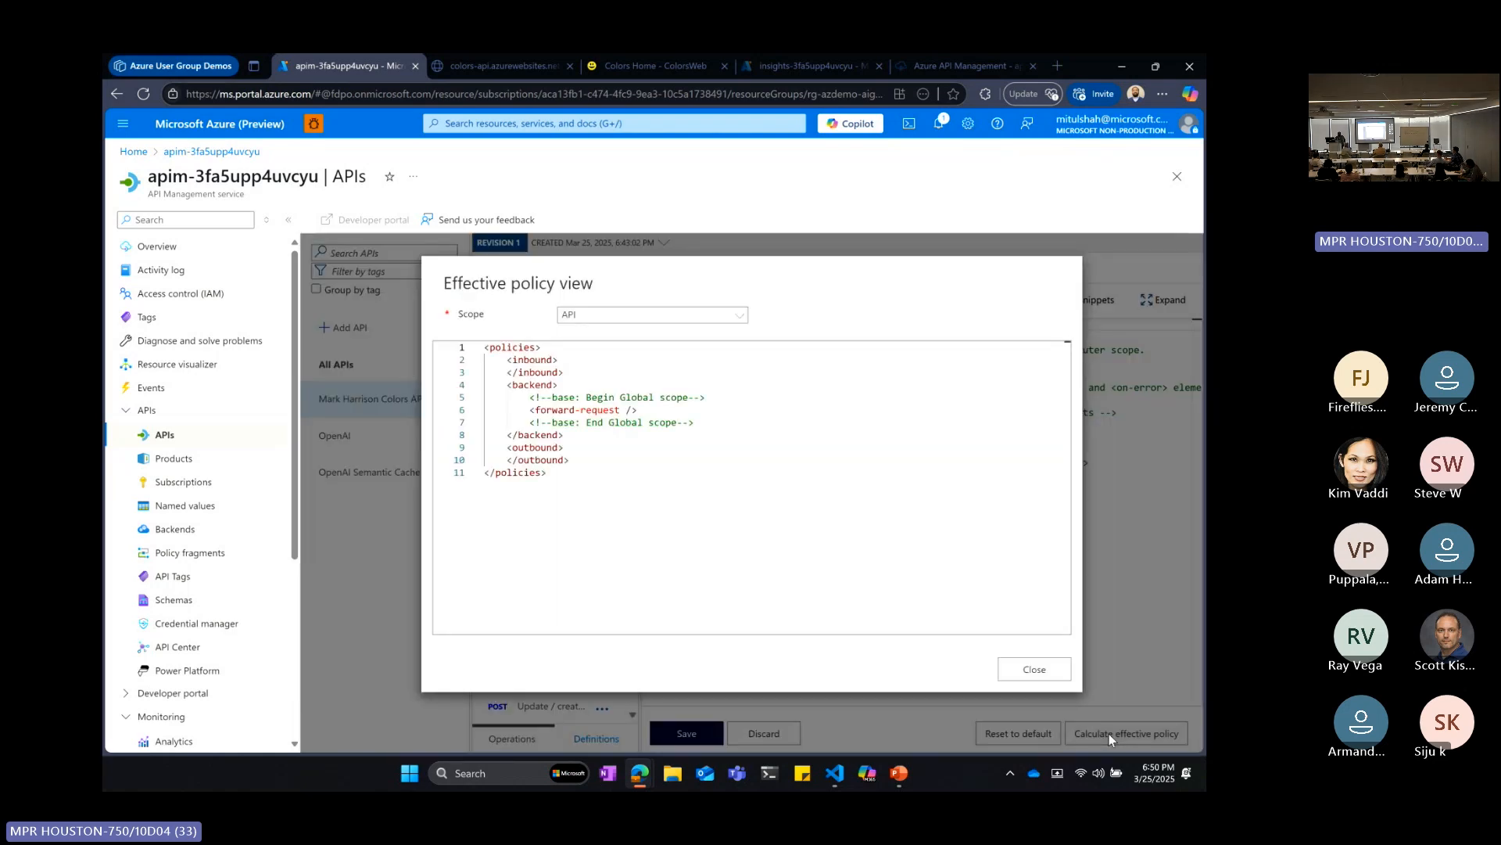
{"action": "left_click", "coordinate": [599, 317]}
{"action": "left_click", "coordinate": [610, 364]}
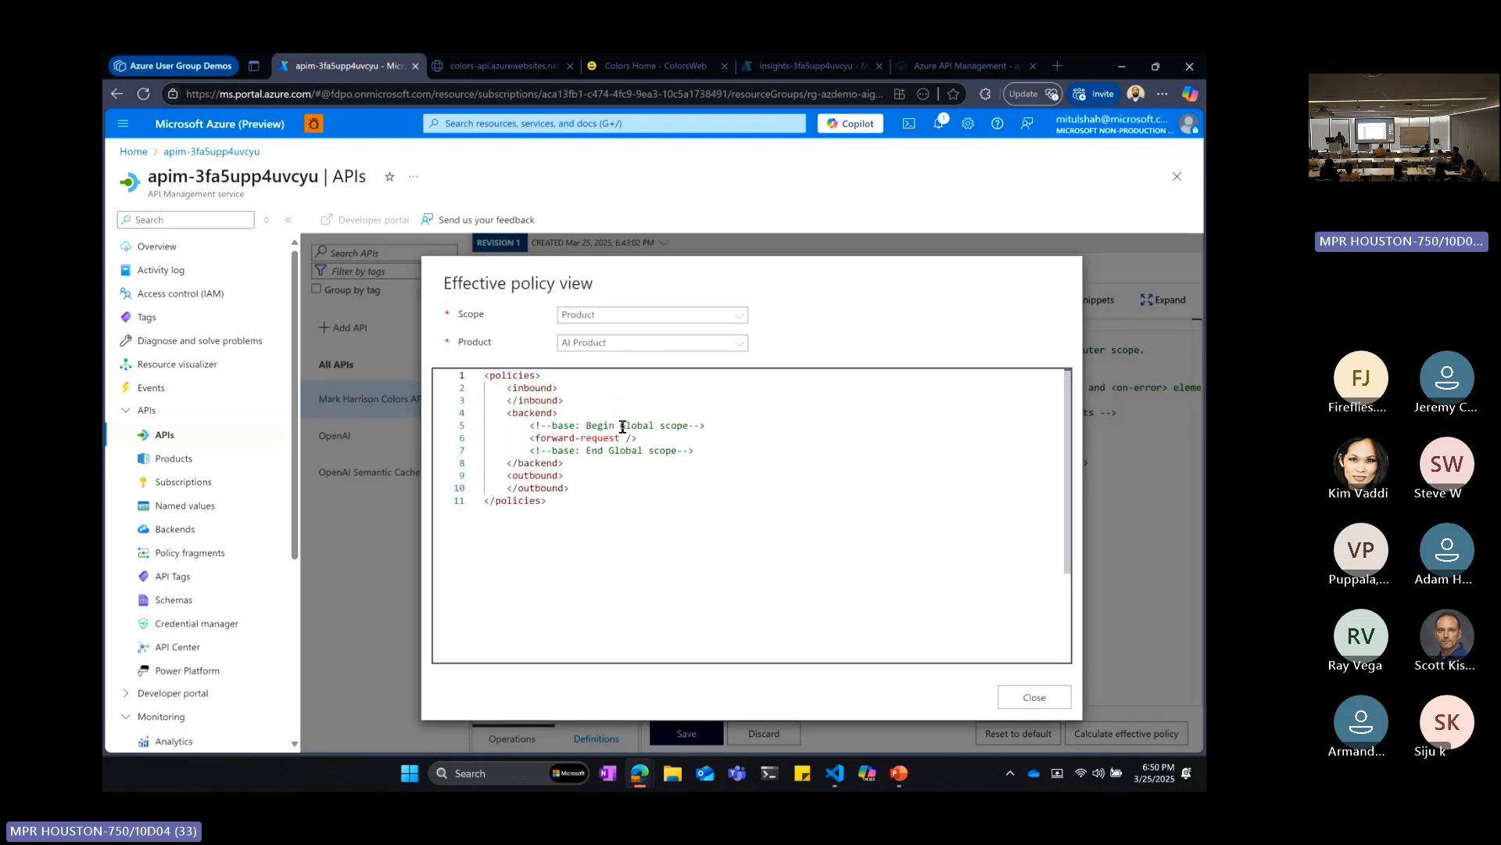
{"action": "scroll", "coordinate": [623, 427], "scroll_direction": "down", "scroll_amount": 1}
{"action": "left_click", "coordinate": [616, 345]}
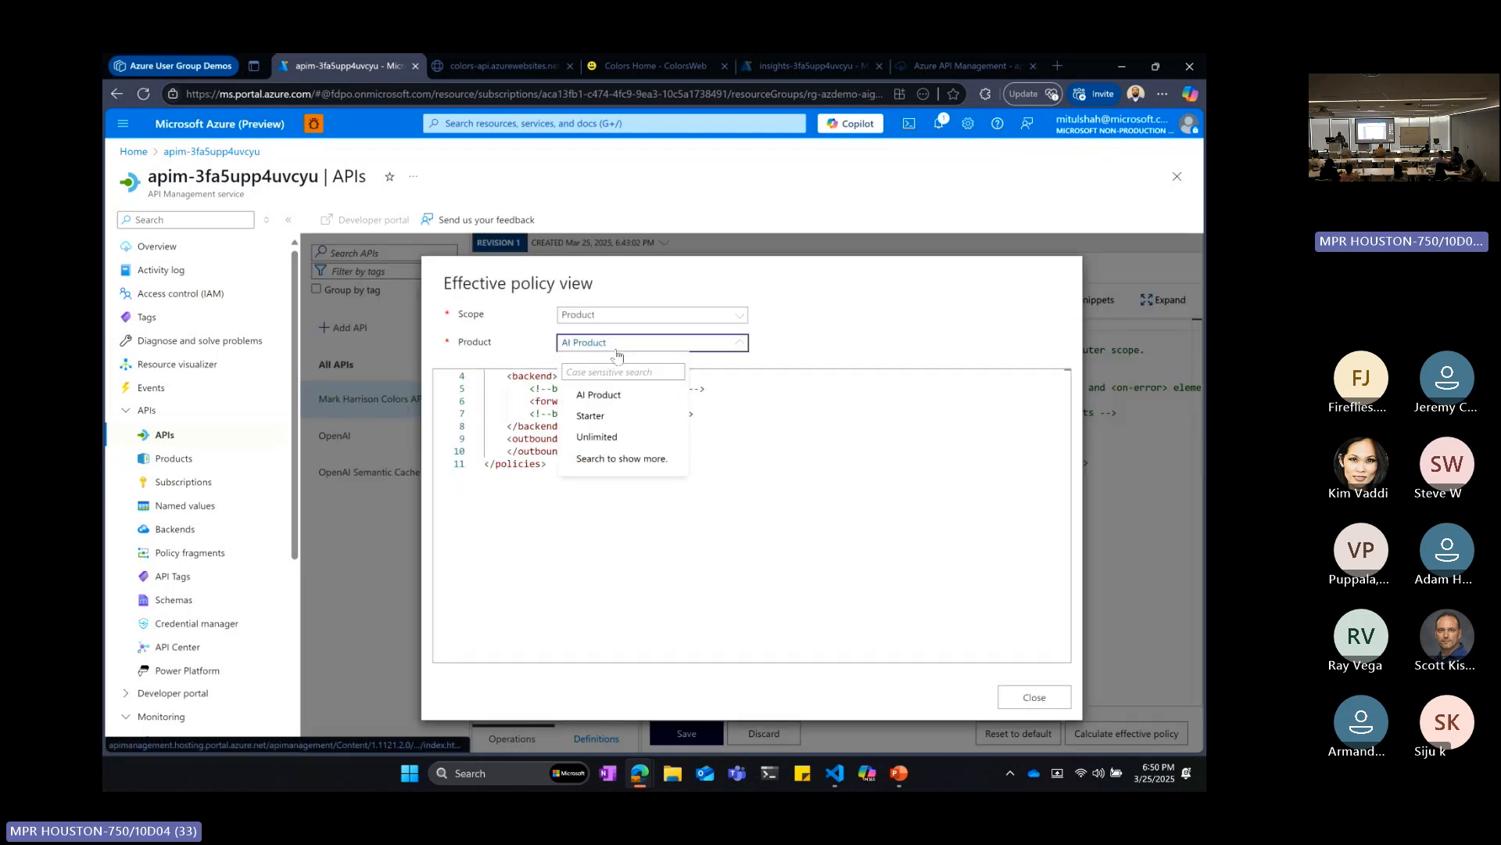
{"action": "left_click", "coordinate": [622, 415]}
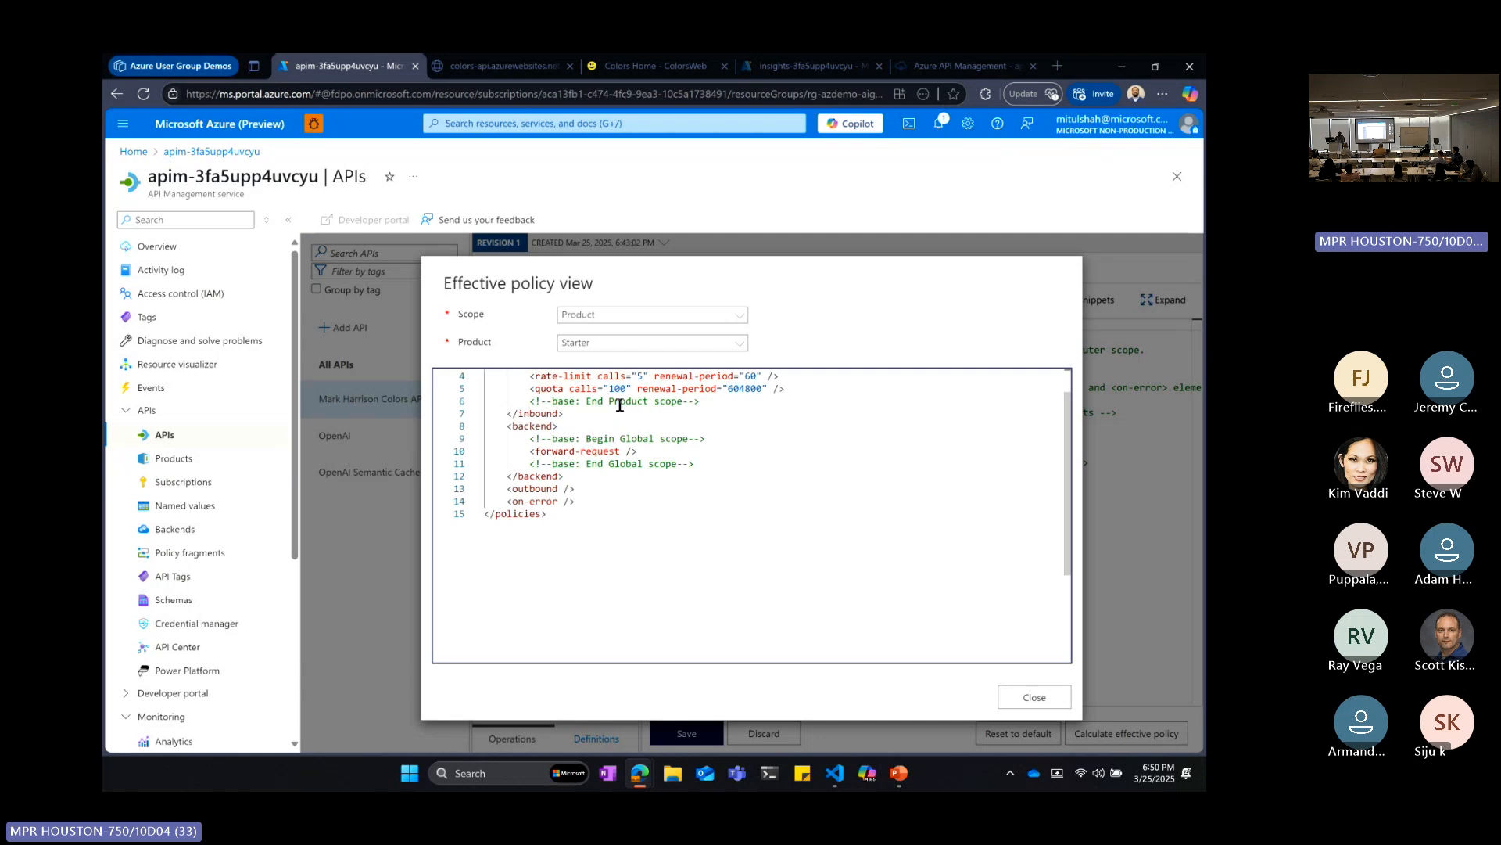
{"action": "scroll", "coordinate": [619, 405], "scroll_direction": "up", "scroll_amount": 1}
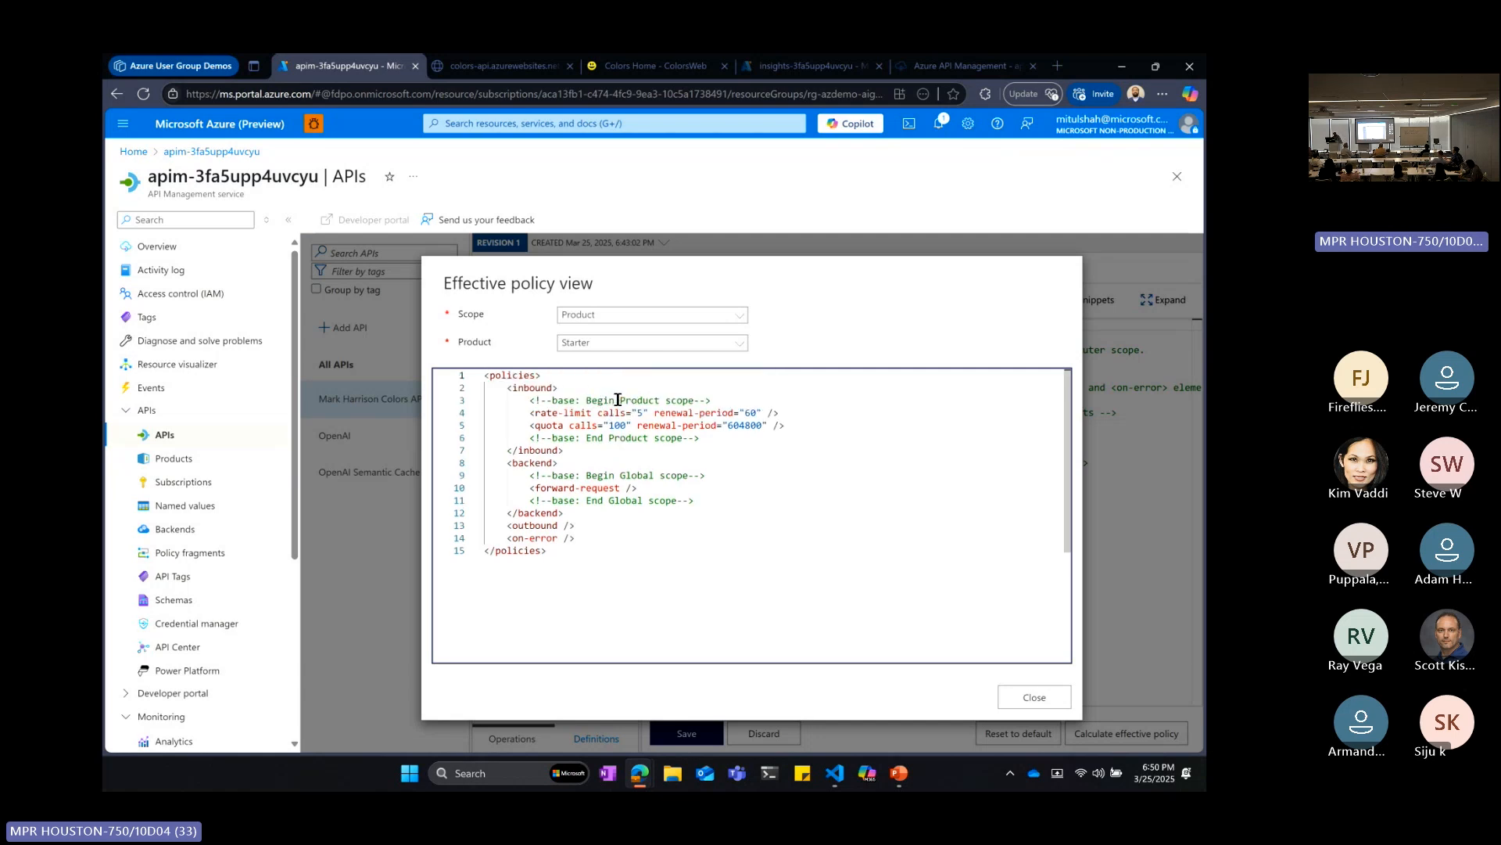
{"action": "left_click", "coordinate": [1048, 699]}
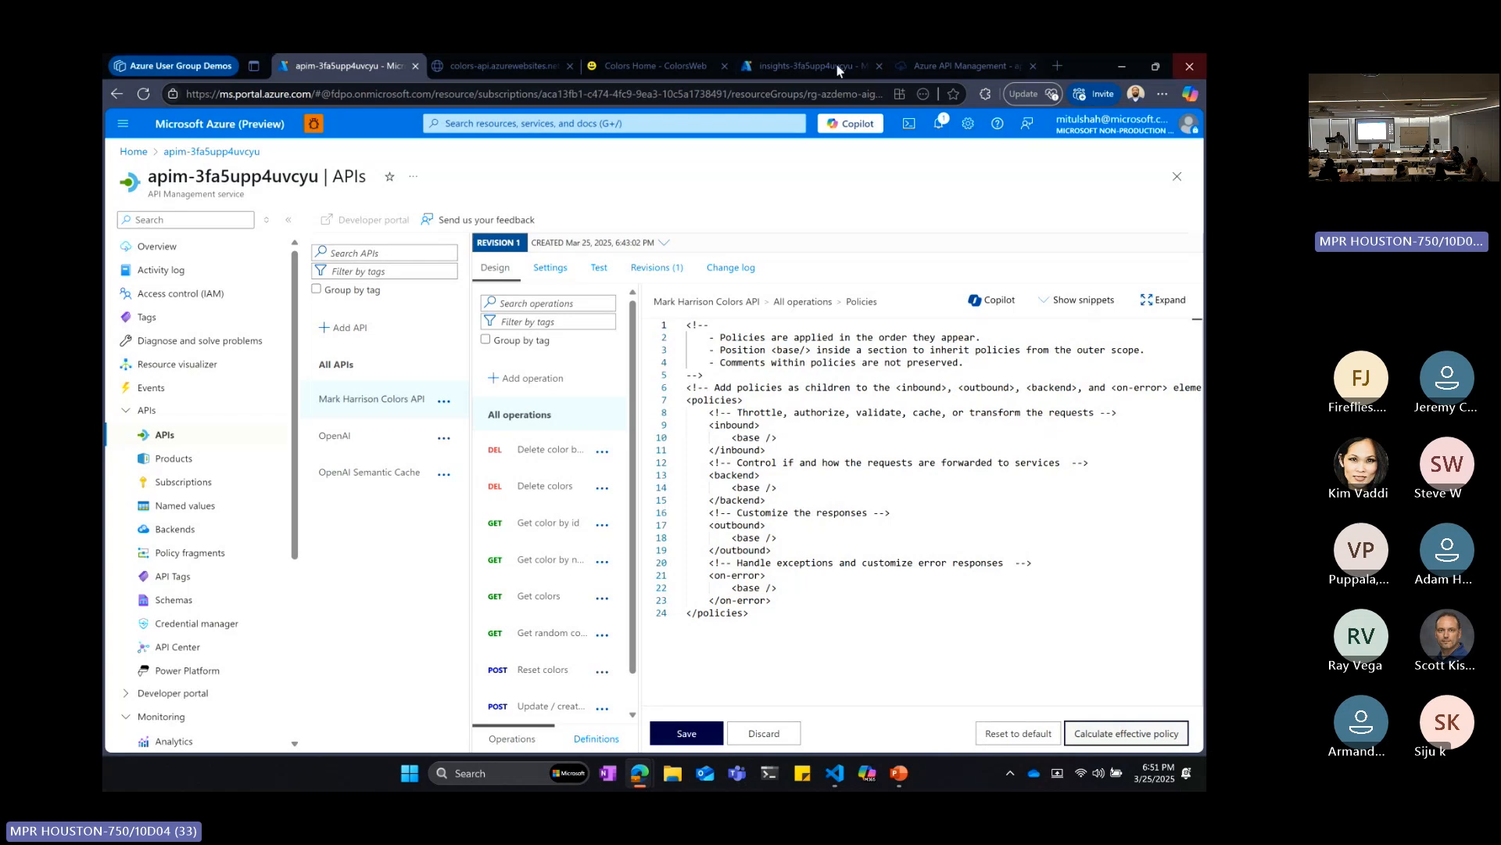
- Minimize the browser, switch to the PowerPoint presentation, and start the slide show from the current Demo slide
{"action": "left_click", "coordinate": [1119, 68]}
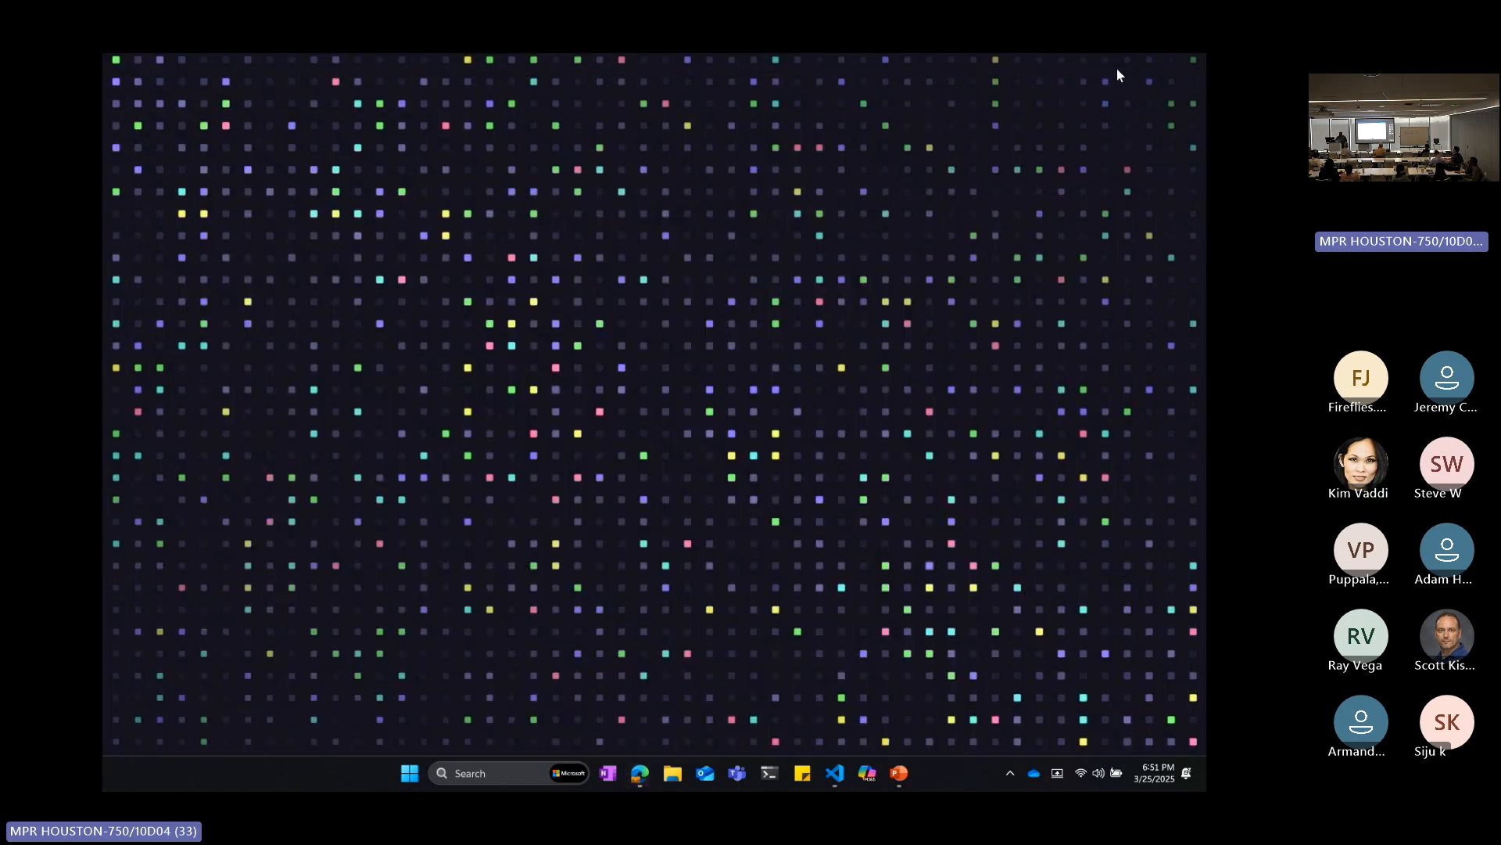
{"action": "left_click", "coordinate": [899, 774]}
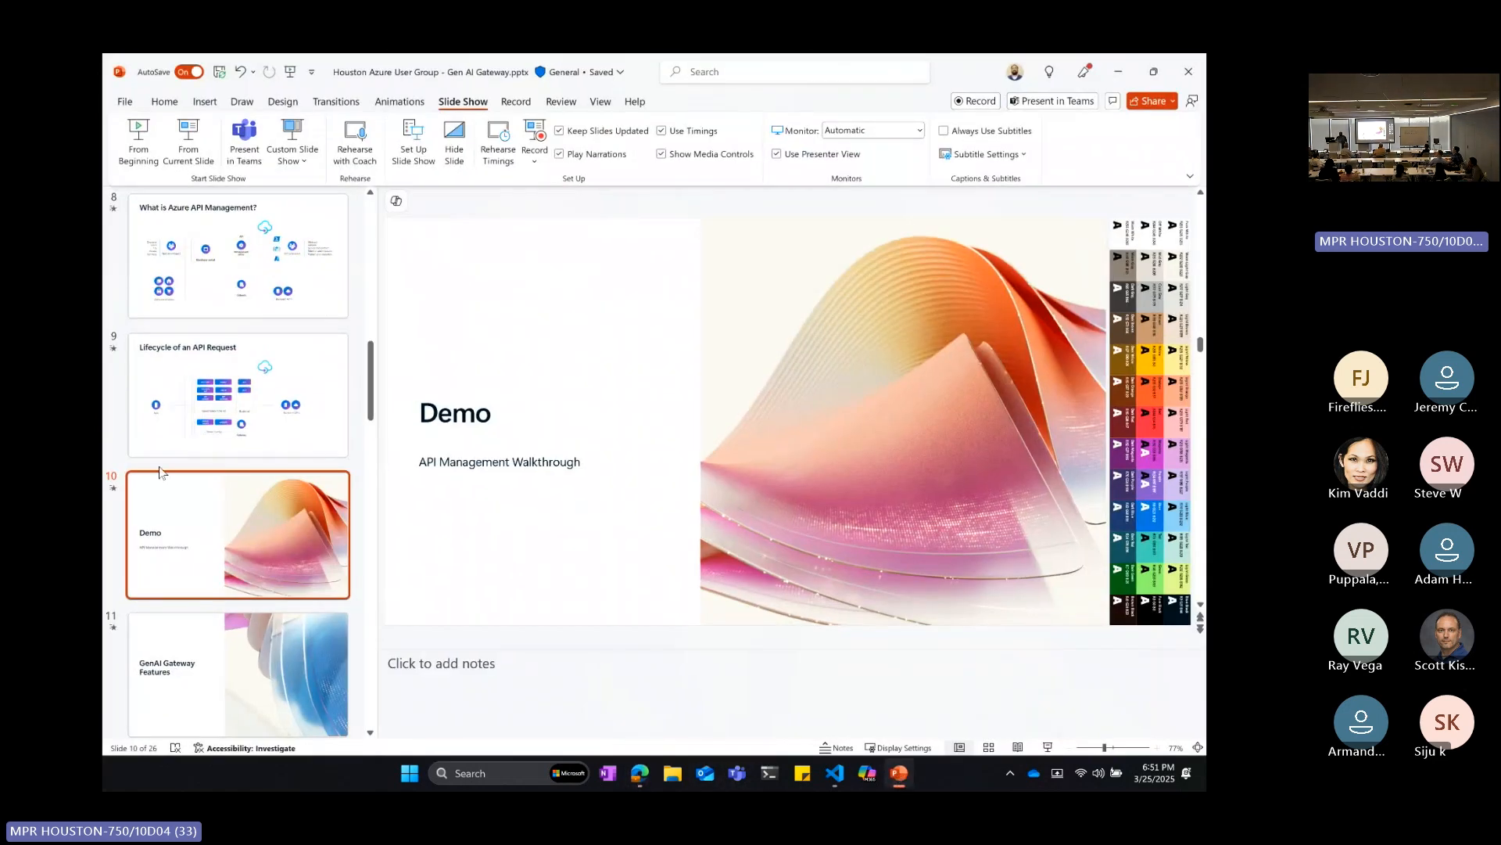
{"action": "left_click", "coordinate": [187, 149]}
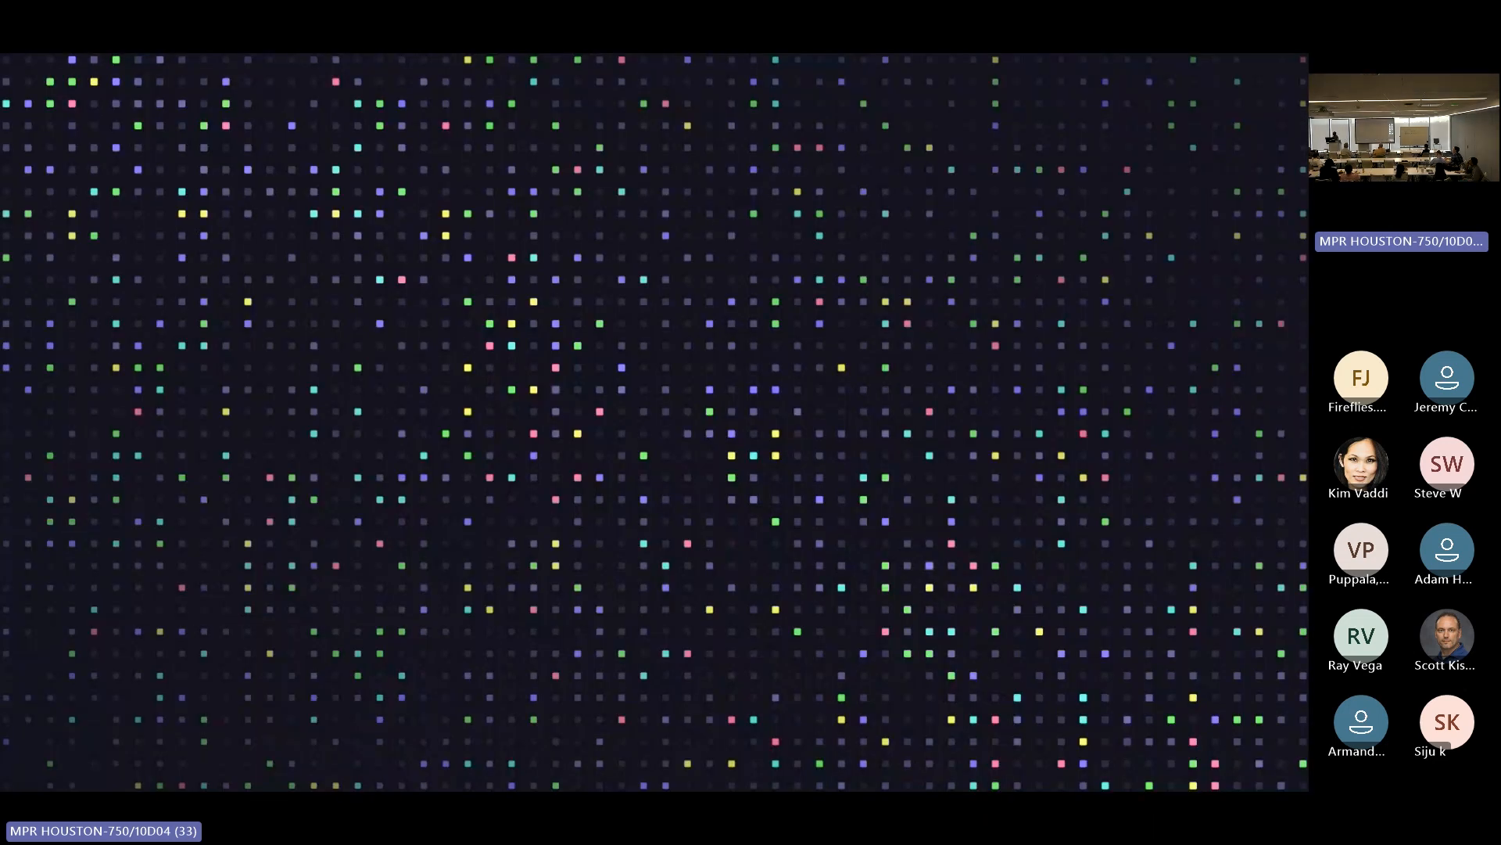